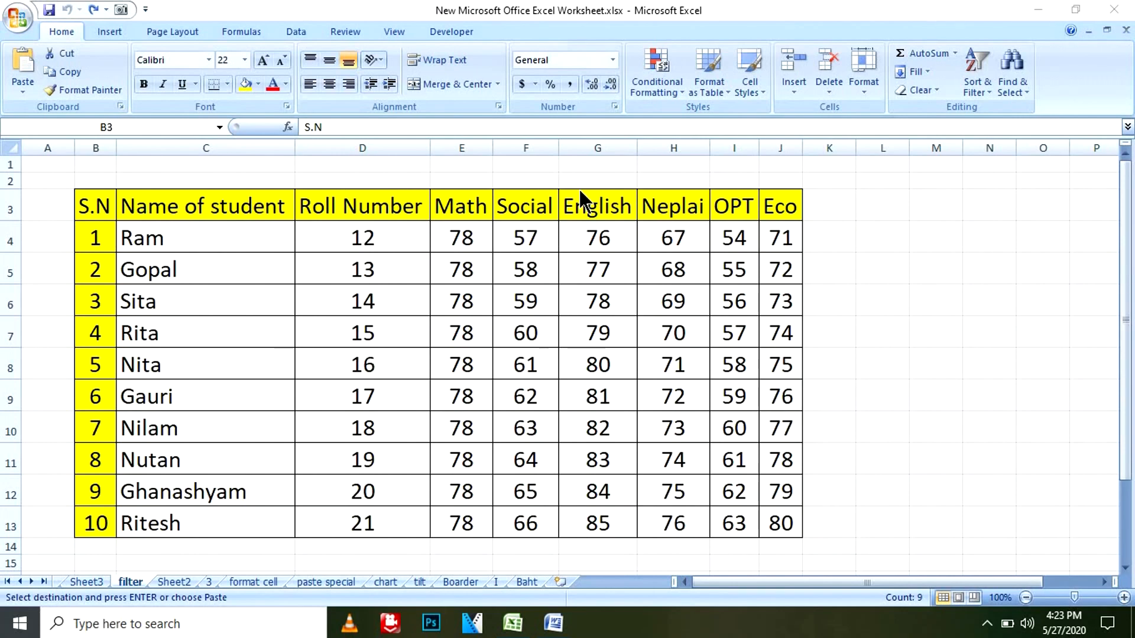
- Consult the shortcut list in Word and, back in Excel, add filters to the header row B3:J3 of the student marks
left_click(554, 623)
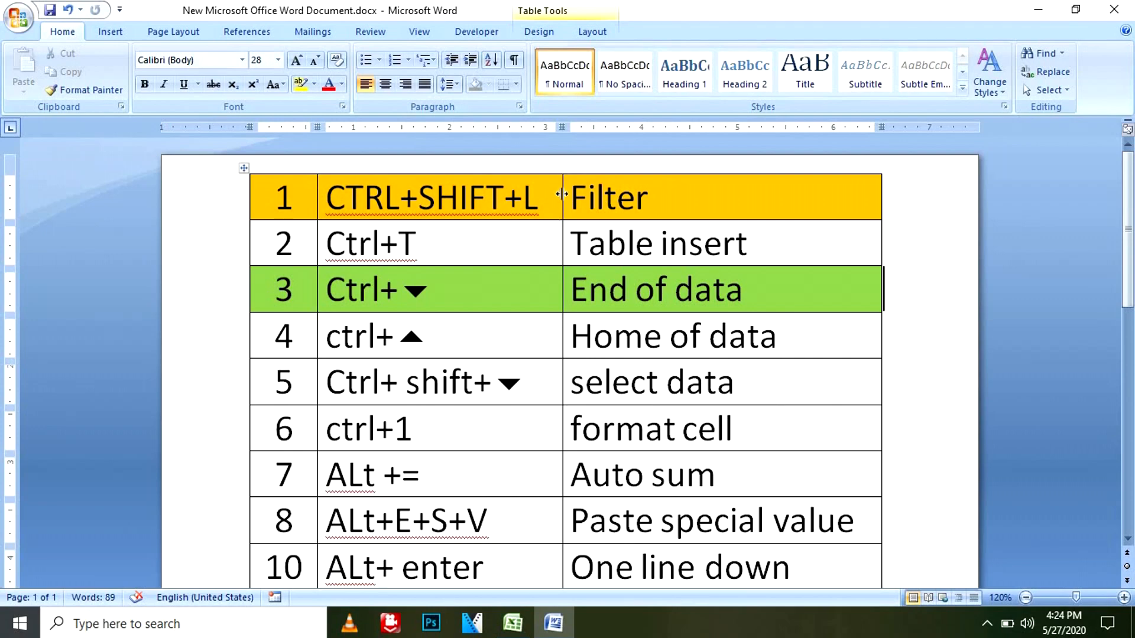
left_click(512, 623)
left_click_drag(94, 209, 783, 206)
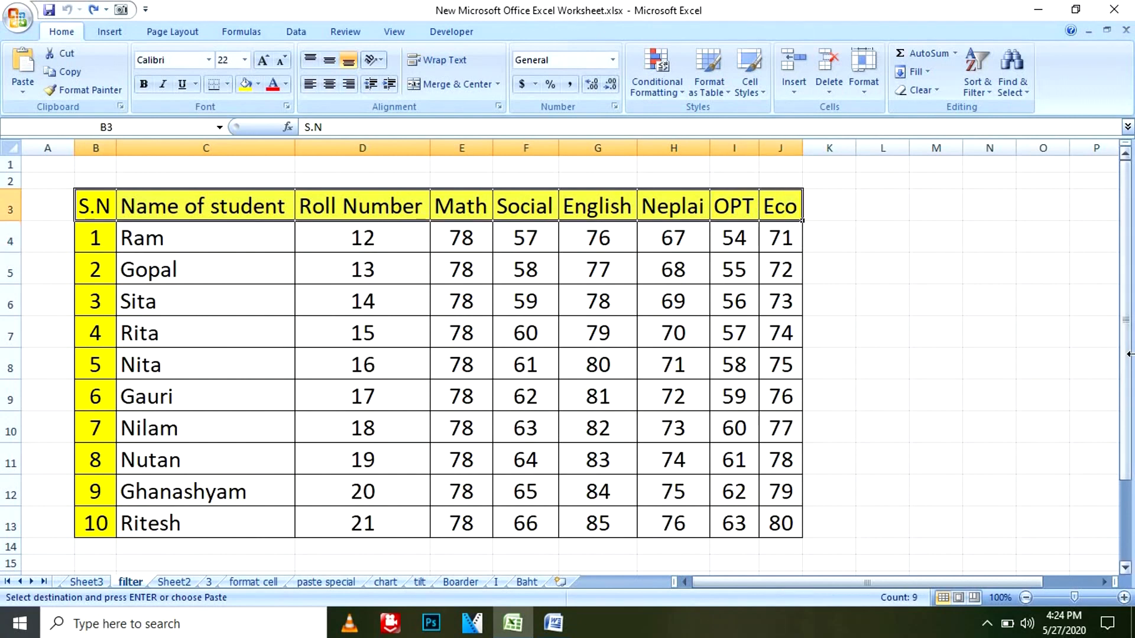
key("ctrl+shift+l")
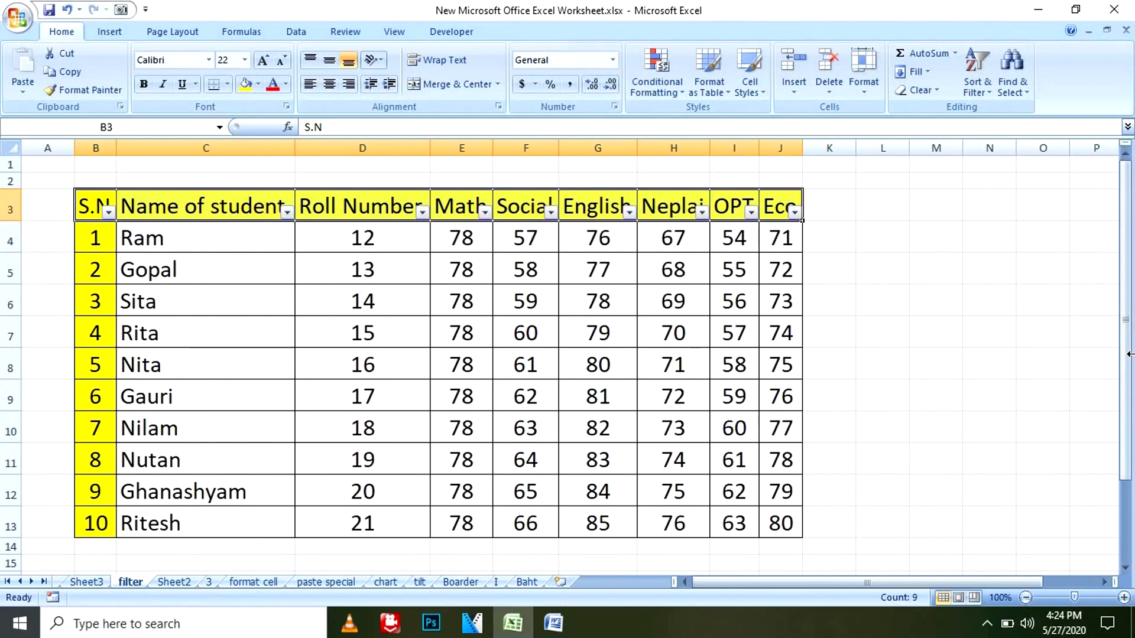
- Filter the Name of student column to show only the student with roll number 13
left_click(287, 212)
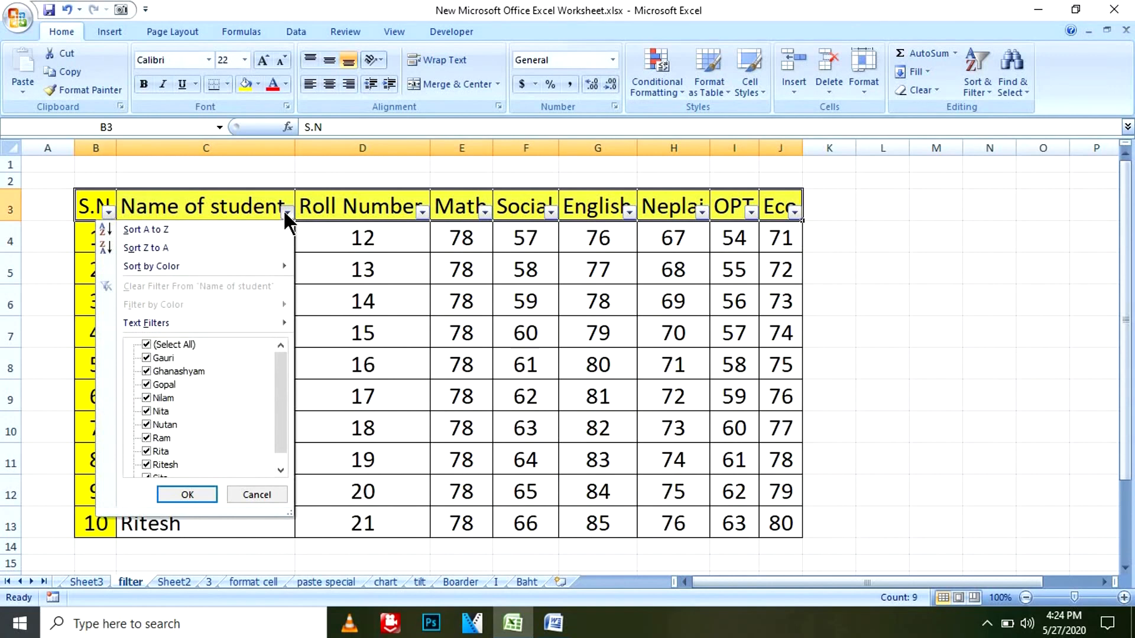
left_click(148, 344)
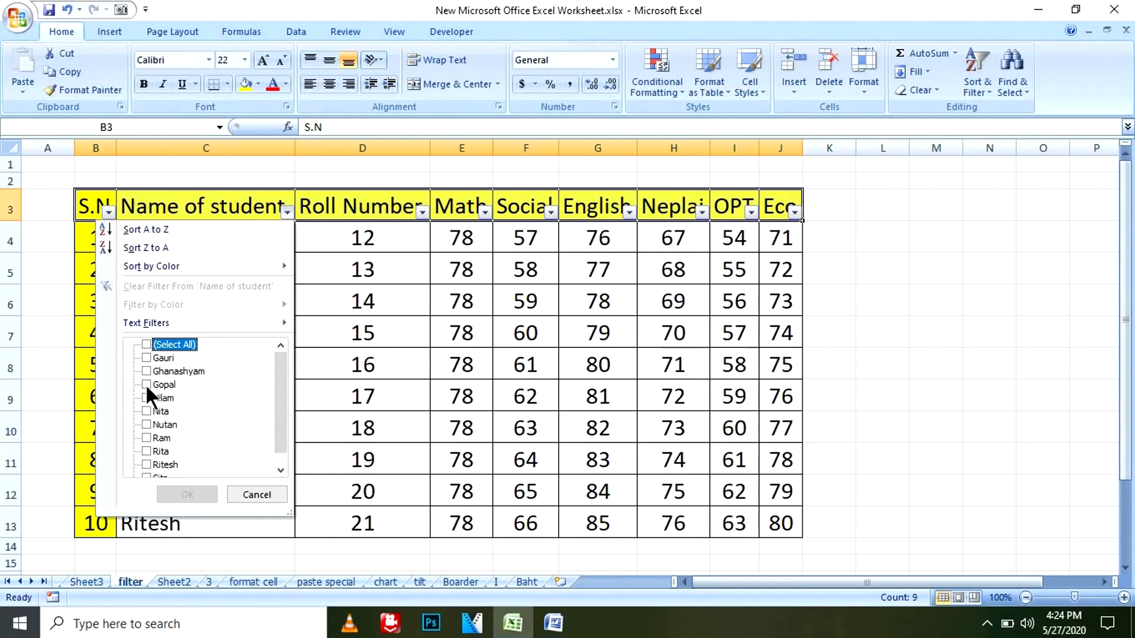
left_click(145, 384)
left_click(184, 493)
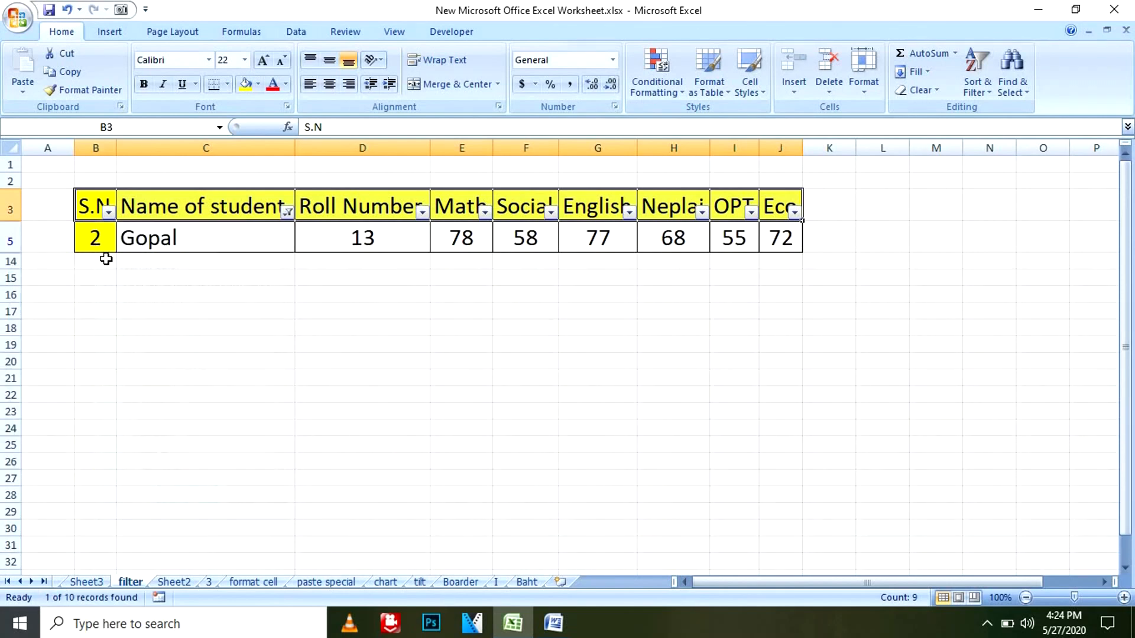
- Extend the Name of student filter to also include the student with roll number 21
left_click(286, 212)
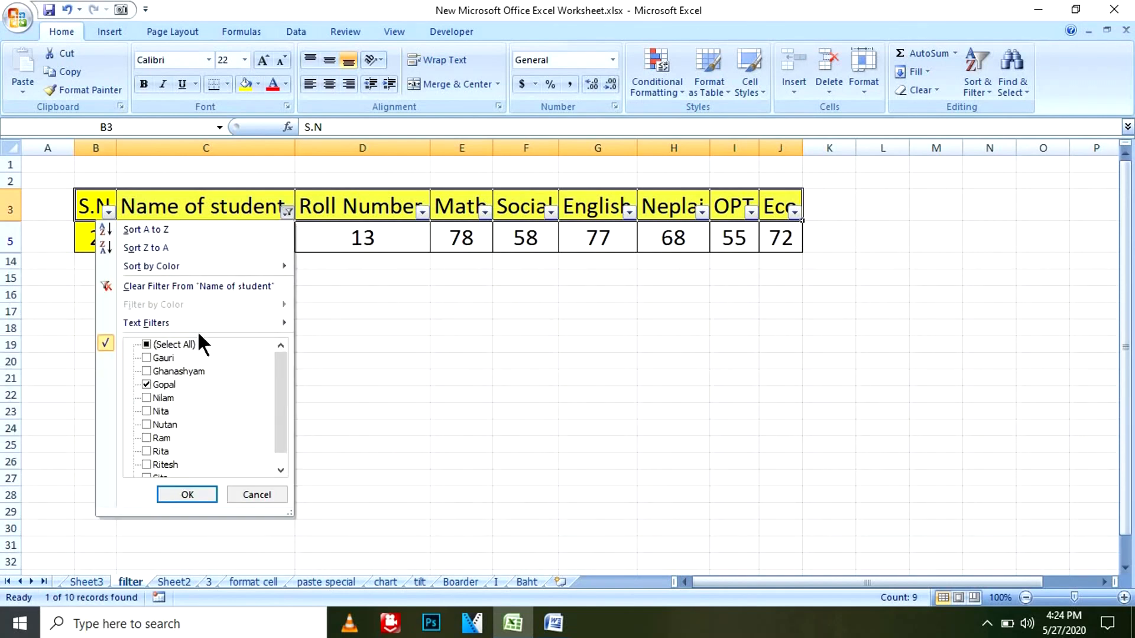
left_click(146, 464)
left_click(183, 494)
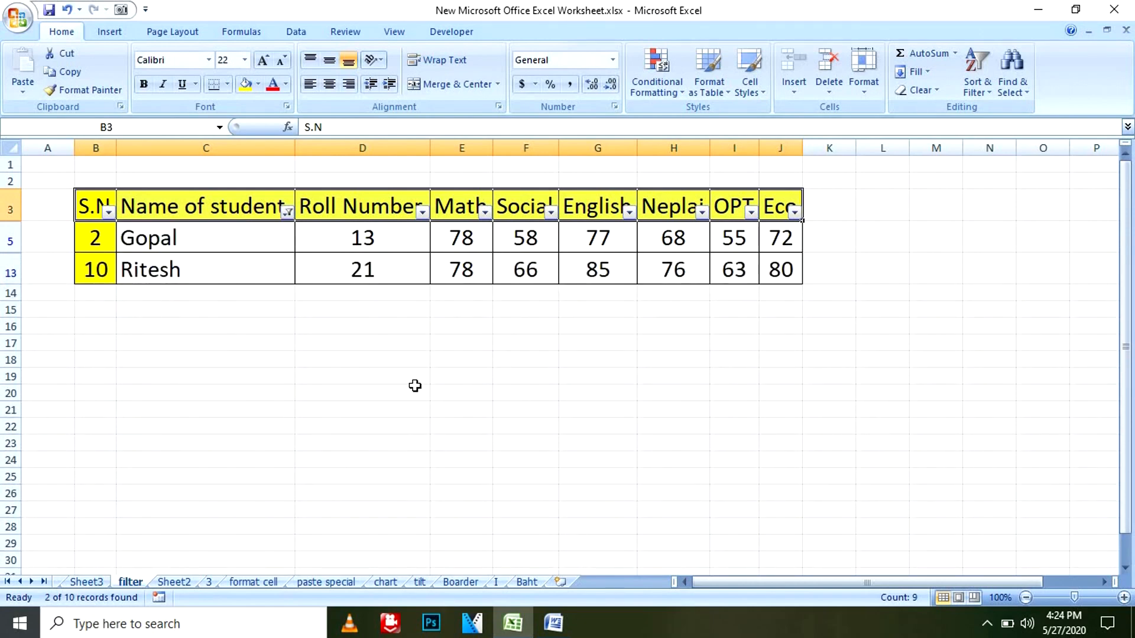
- After consulting the Word shortcut list, convert B4:D12 on Sheet2 of the Excel workbook into a table with headers and apply the orange table style
left_click(554, 623)
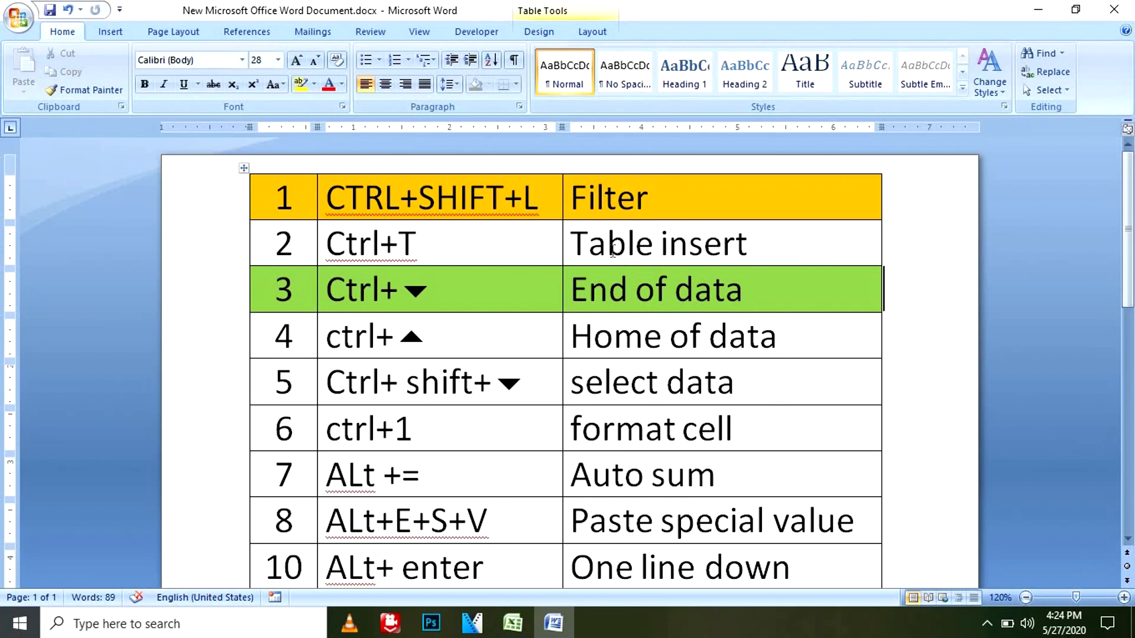
left_click(513, 622)
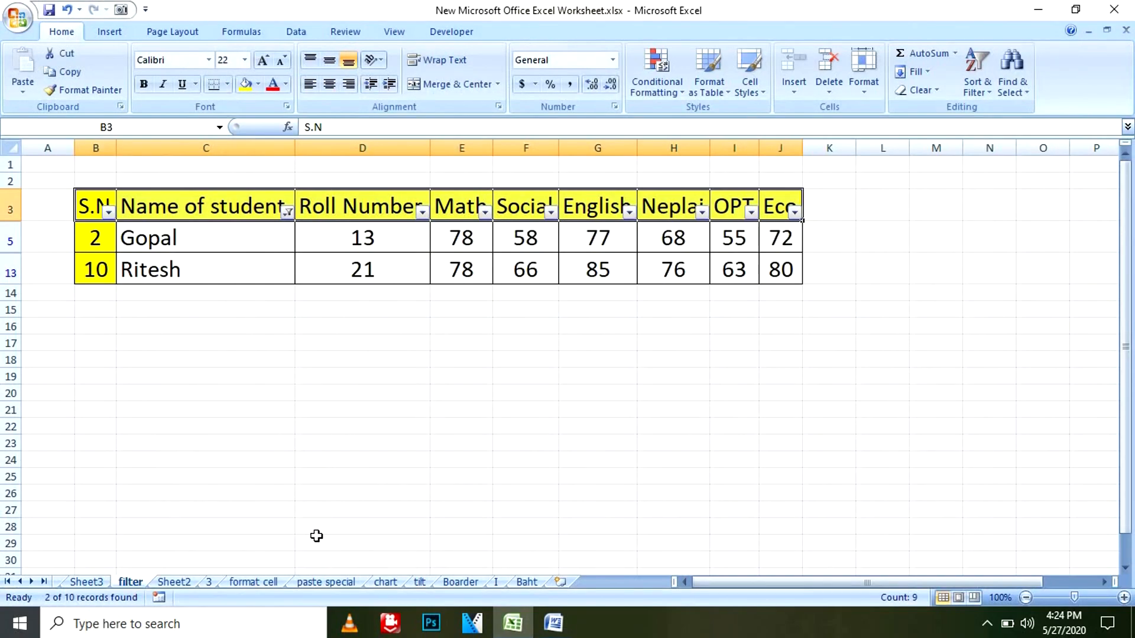
left_click(177, 584)
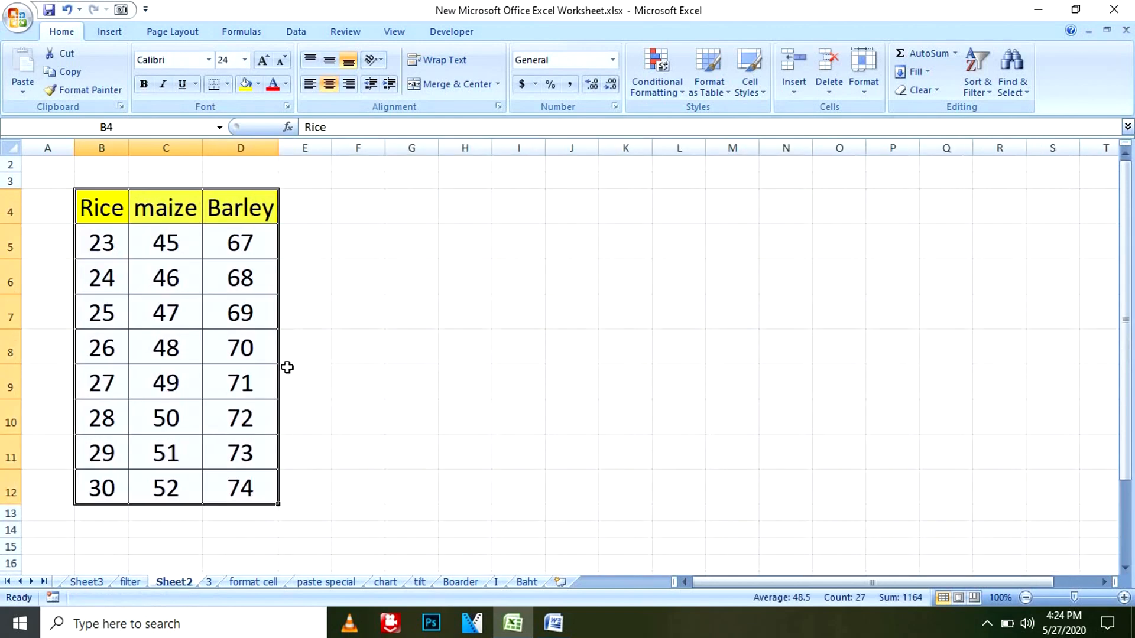
left_click(409, 344)
left_click_drag(84, 220, 244, 483)
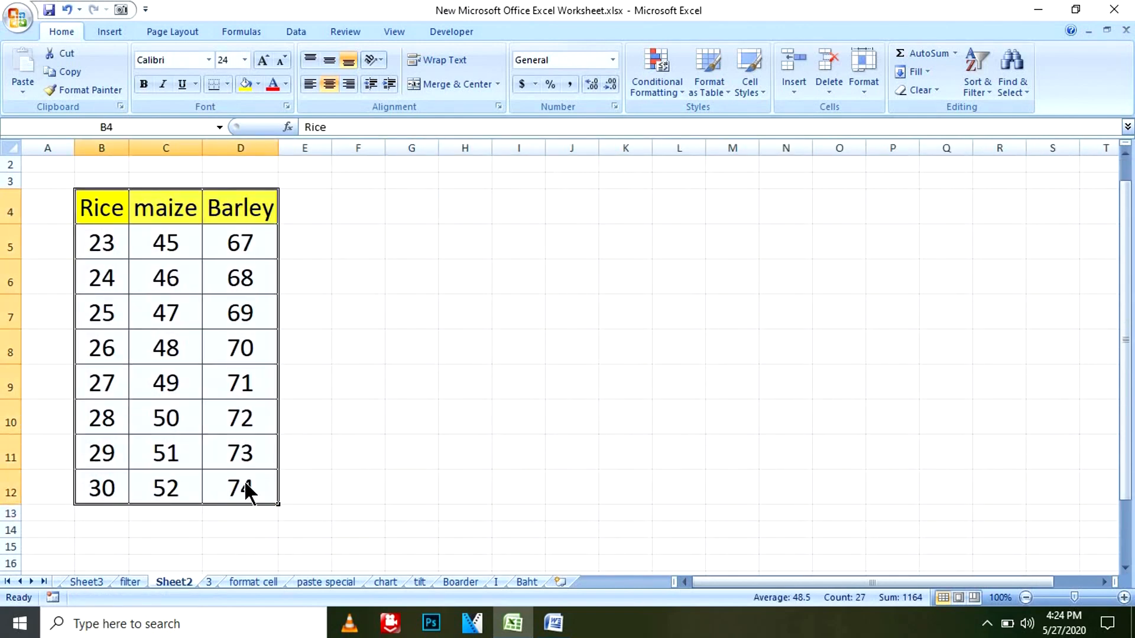
key("ctrl+t")
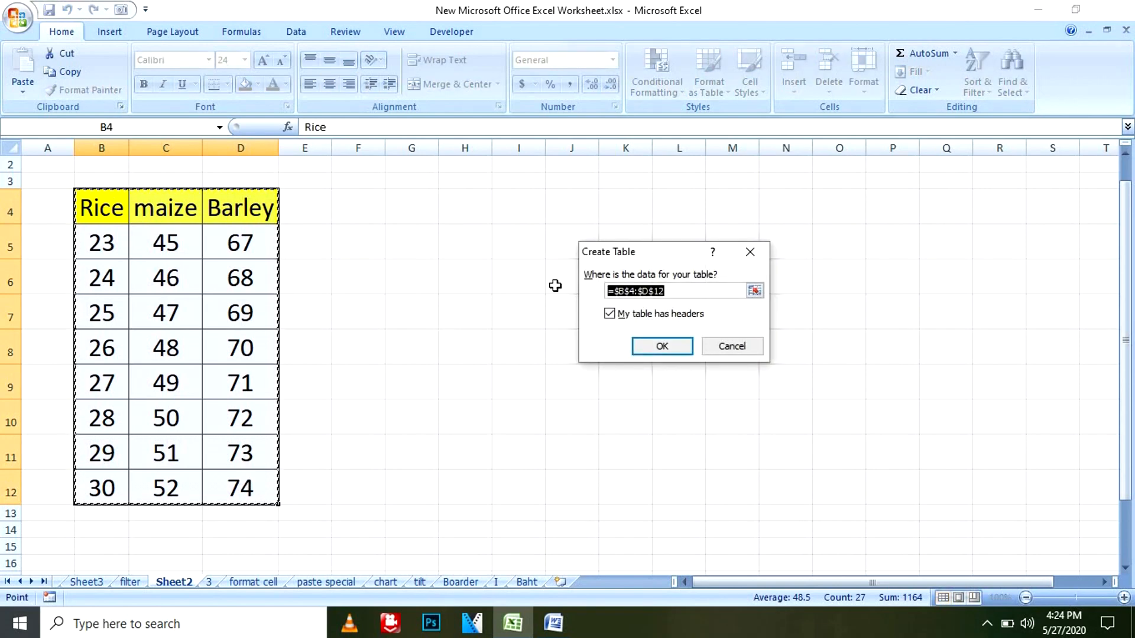
left_click(654, 346)
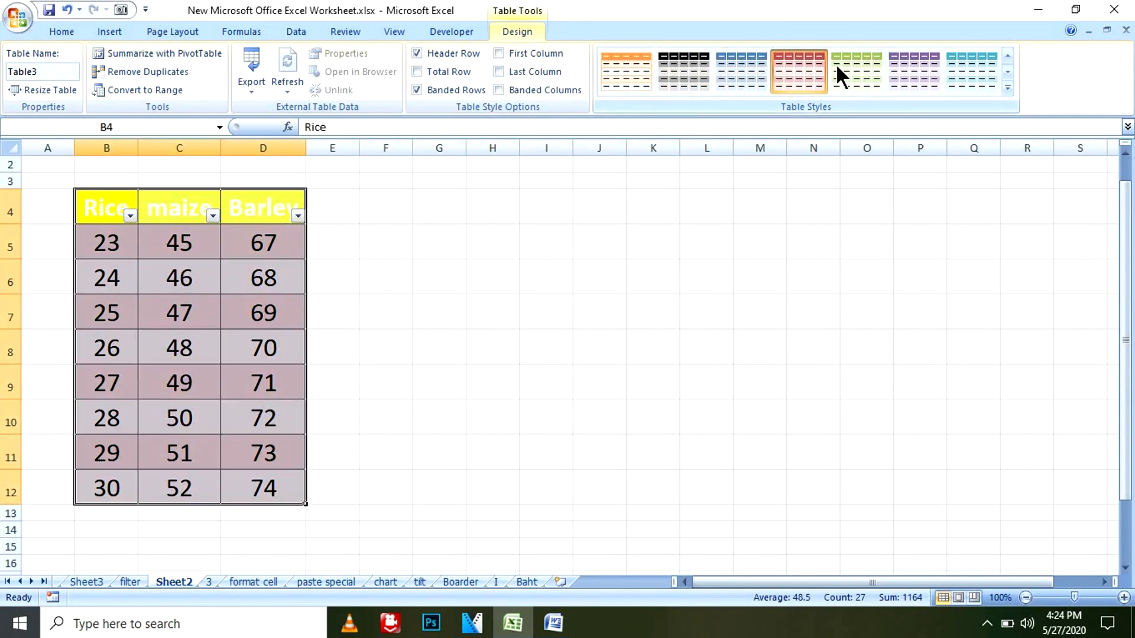
left_click(904, 70)
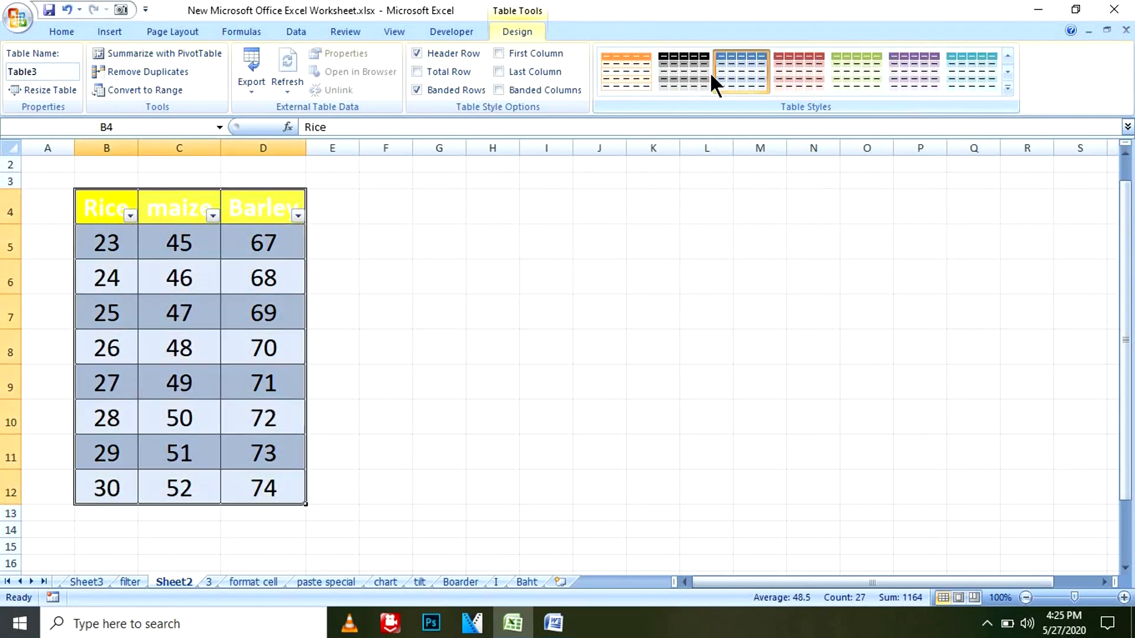
left_click(637, 71)
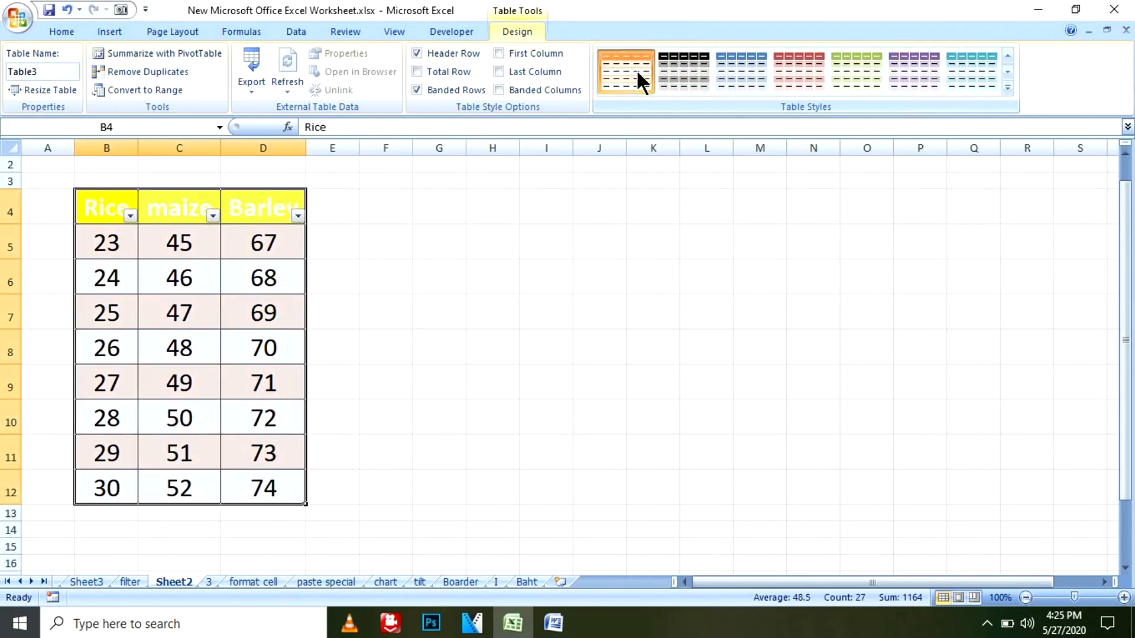
- After consulting the Word list, go to the last entry under Amount (Rs) on Excel sheet 3 and fill that cell yellow
left_click(560, 627)
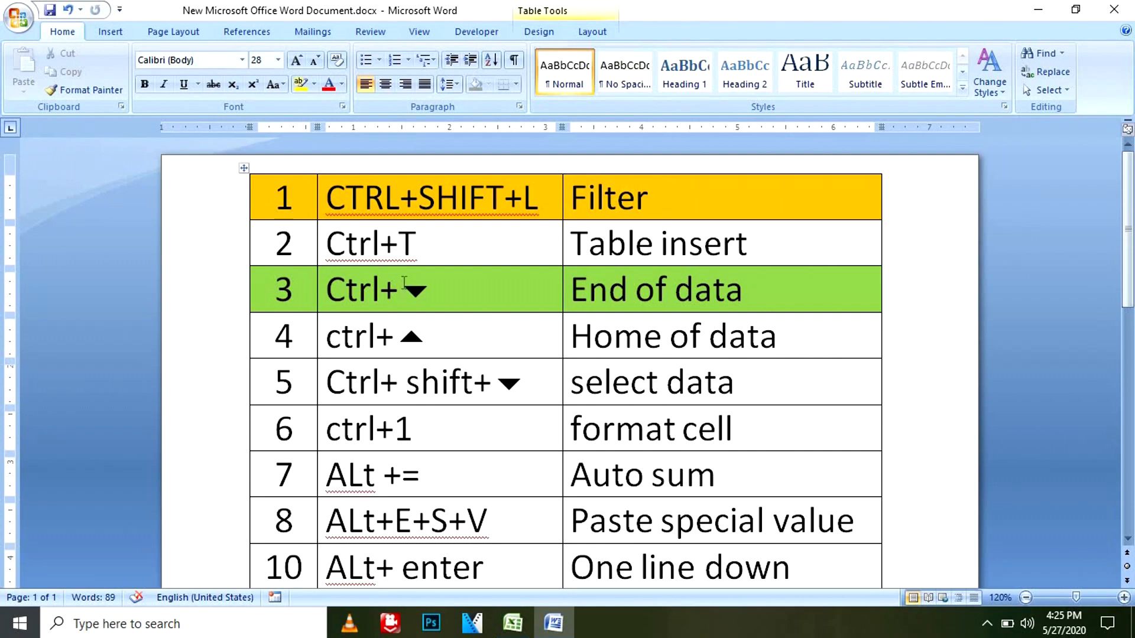
left_click(513, 623)
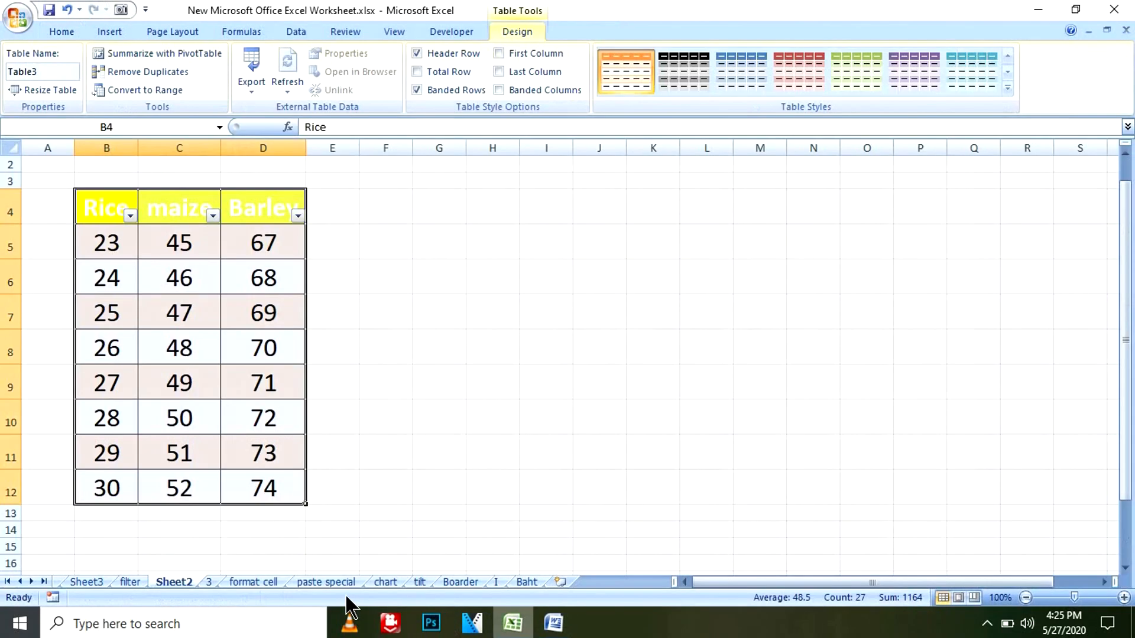
left_click(212, 582)
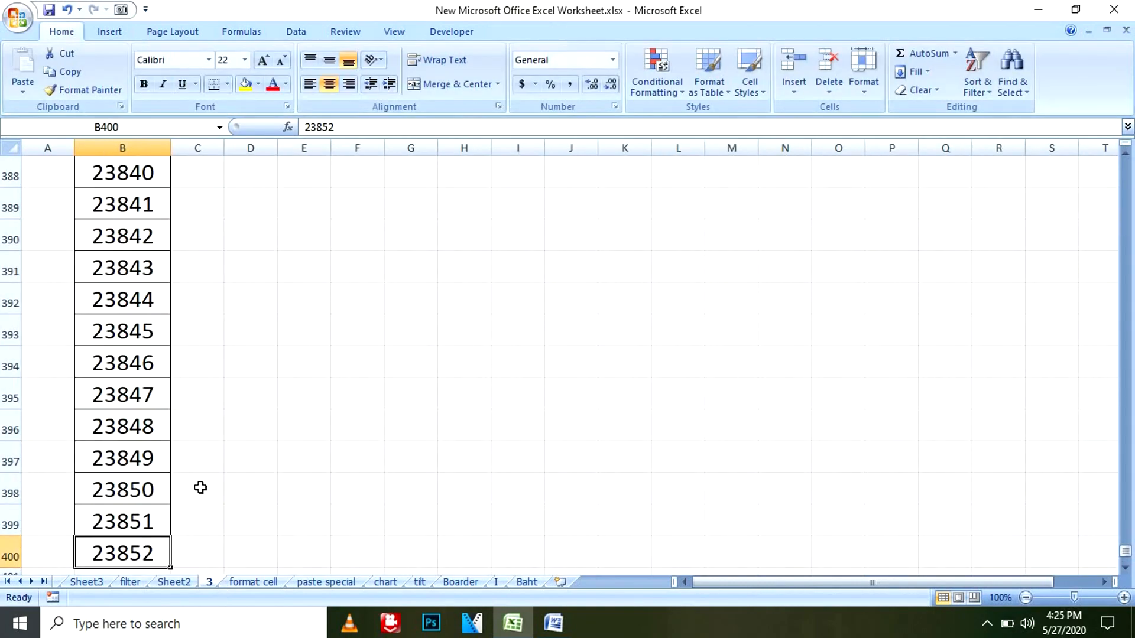
scroll(195, 490, "up", 20)
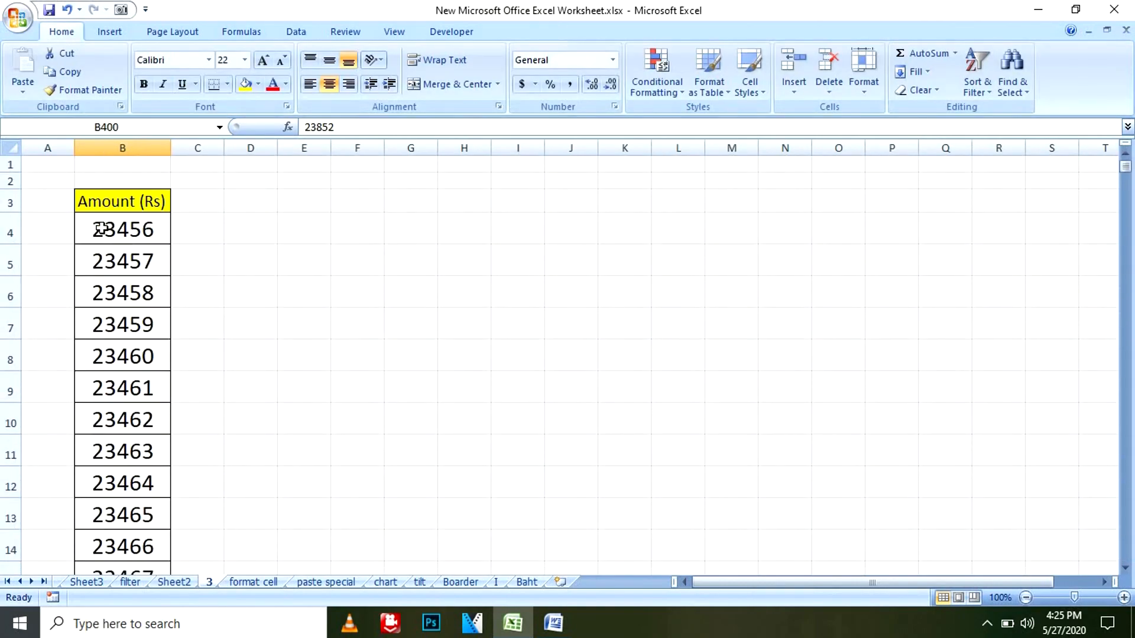
left_click(135, 203)
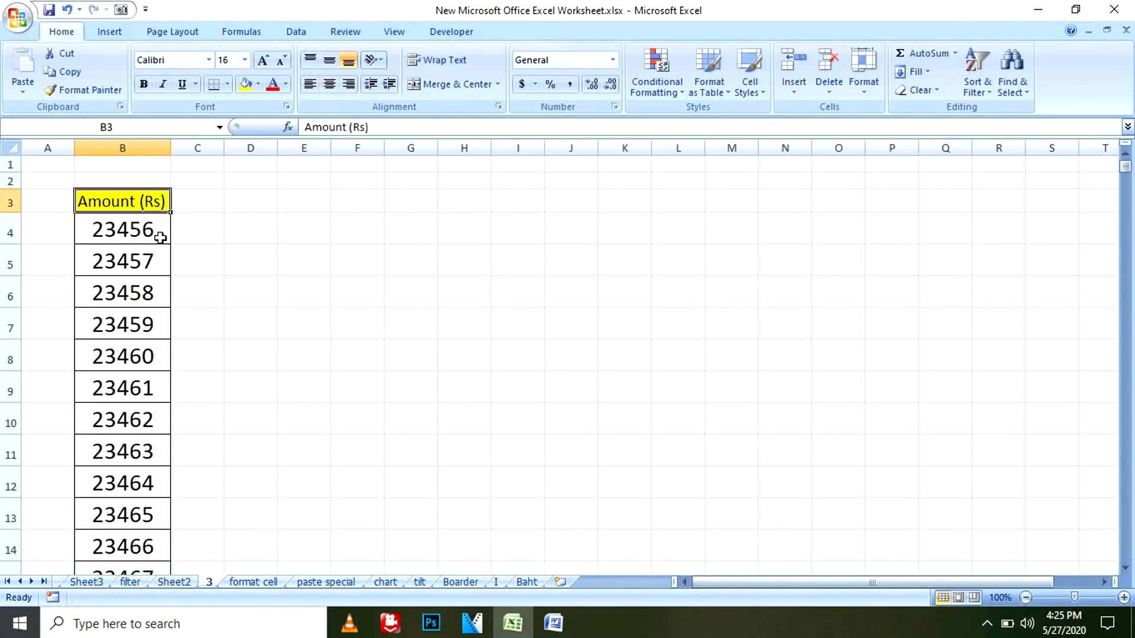
key("ctrl+Down")
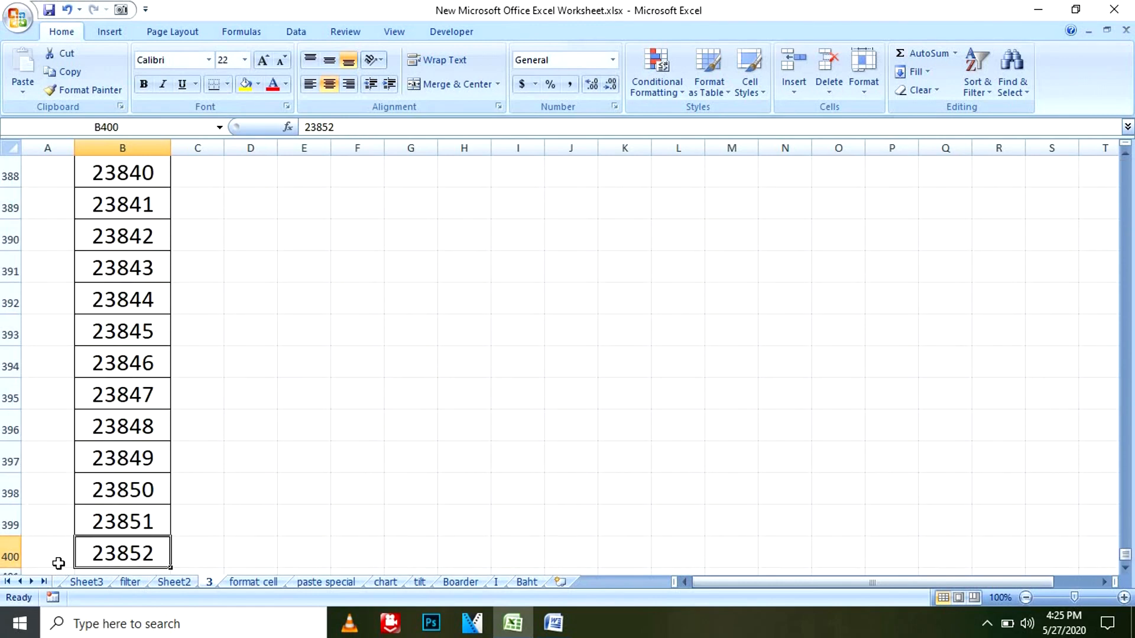
left_click(245, 85)
scroll(130, 459, "down", 4)
scroll(128, 452, "up", 4)
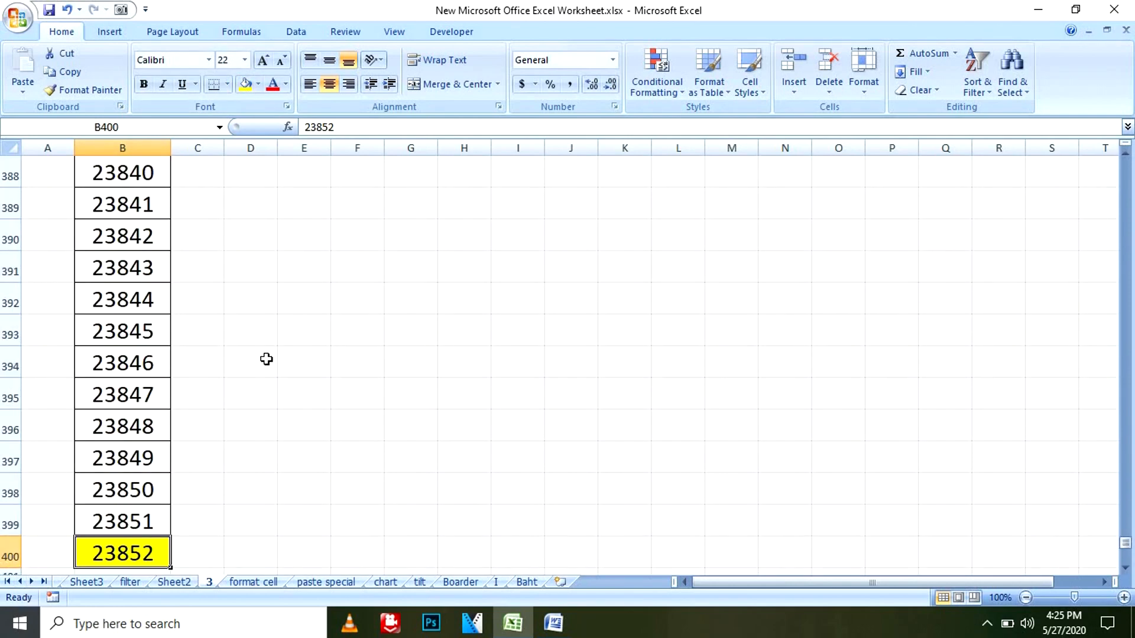
- Jump back up to the Amount (Rs) header at the start of the column
key("ctrl+Up")
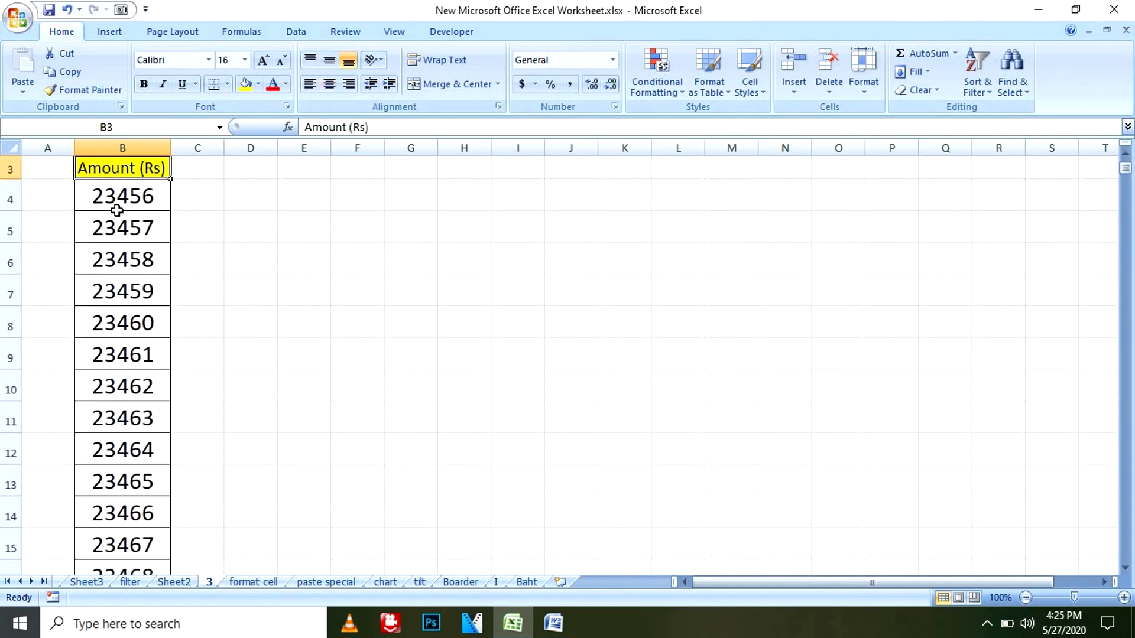
scroll(117, 211, "up", 1)
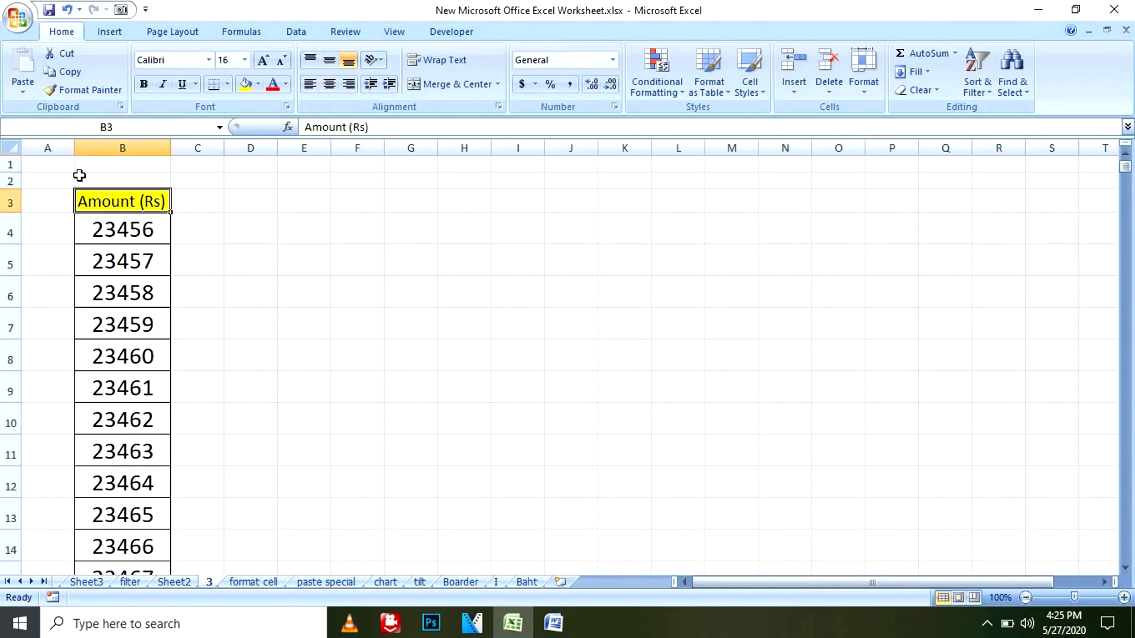
- From cell A1, jump to the worksheet's last column and back, and down to its last row
left_click(61, 164)
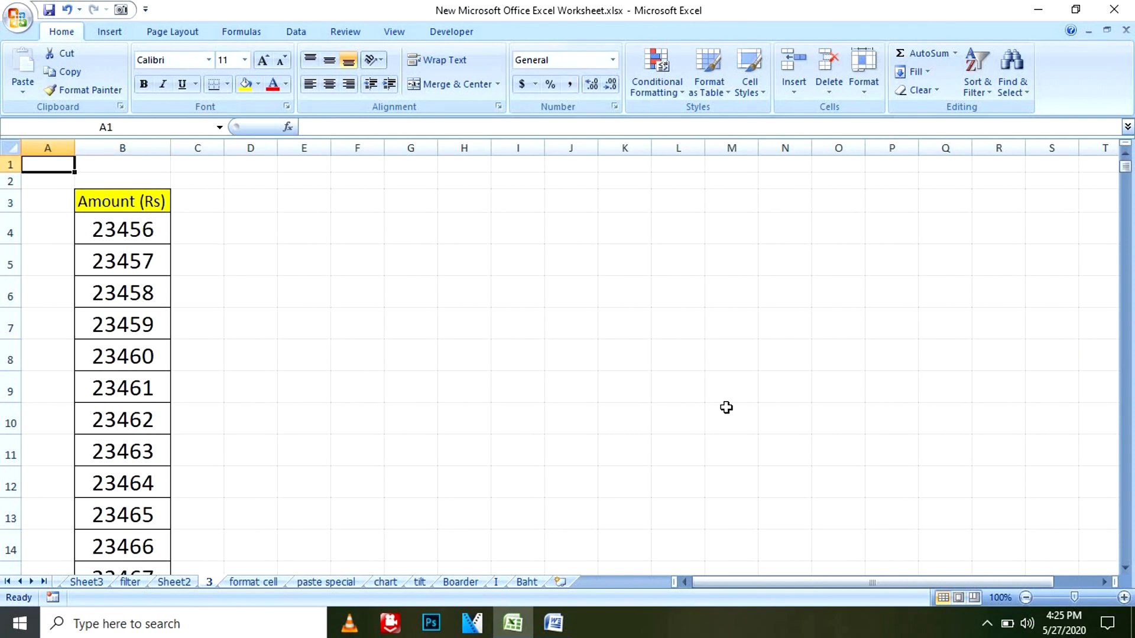
key("ctrl+Right")
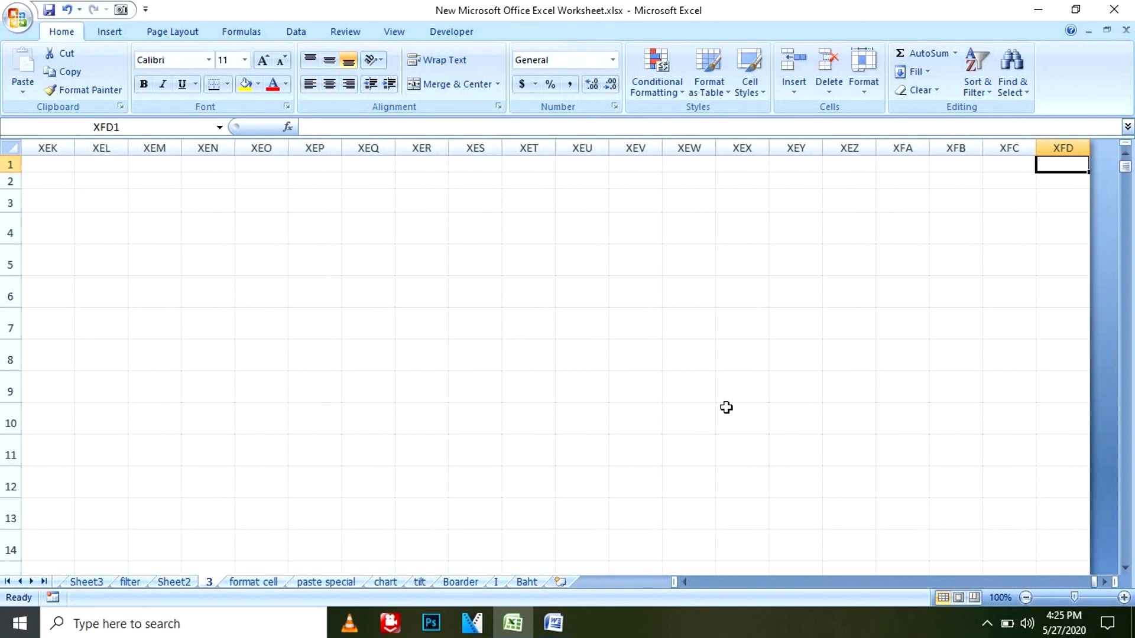
key("ctrl+Left")
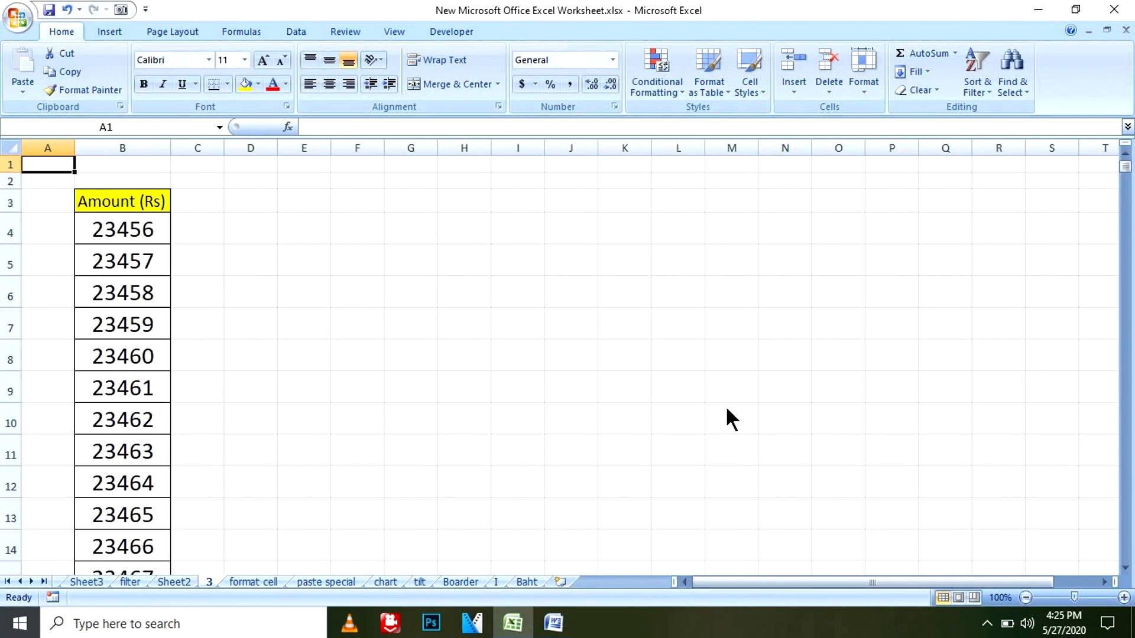
key("ctrl+Down")
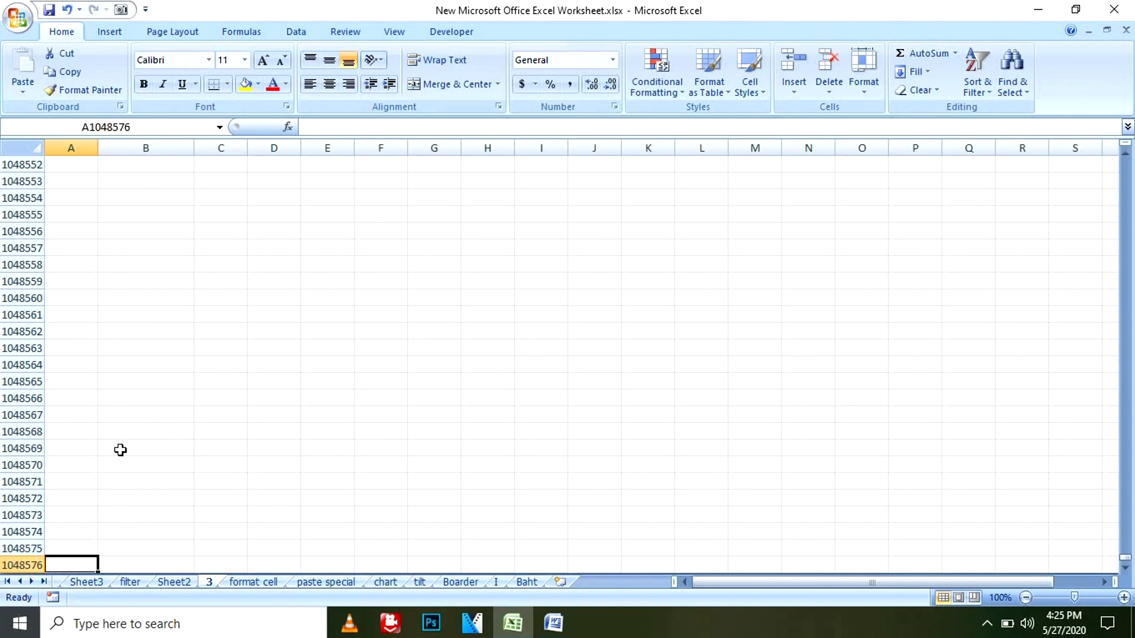
- Select the entire worksheet, clear the selection and return to cell A1
left_click(30, 146)
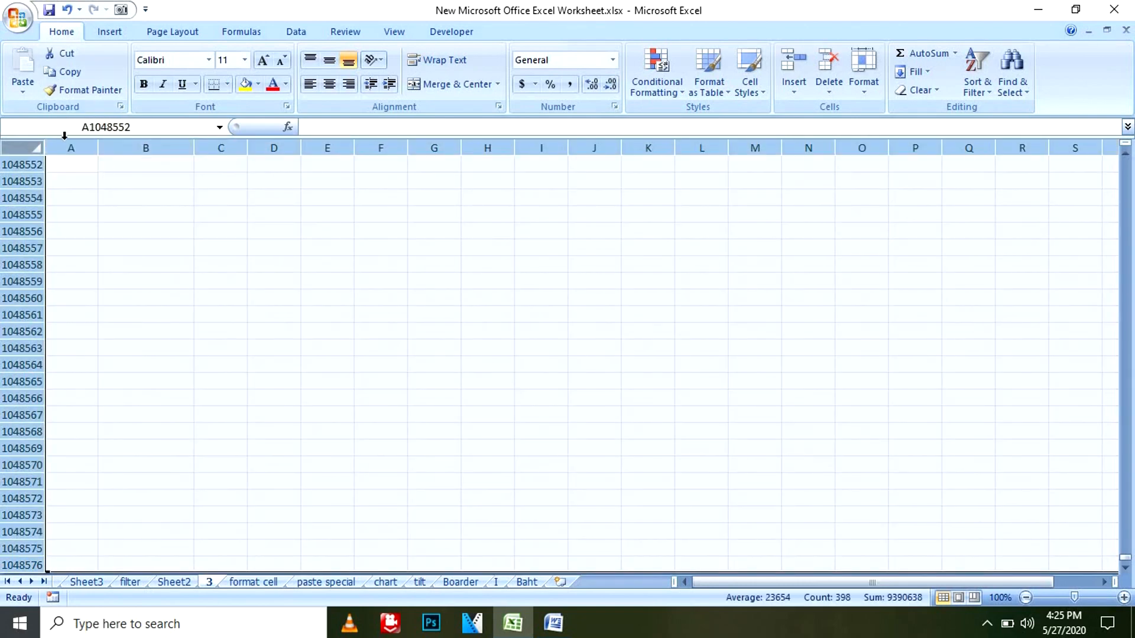
left_click(36, 145)
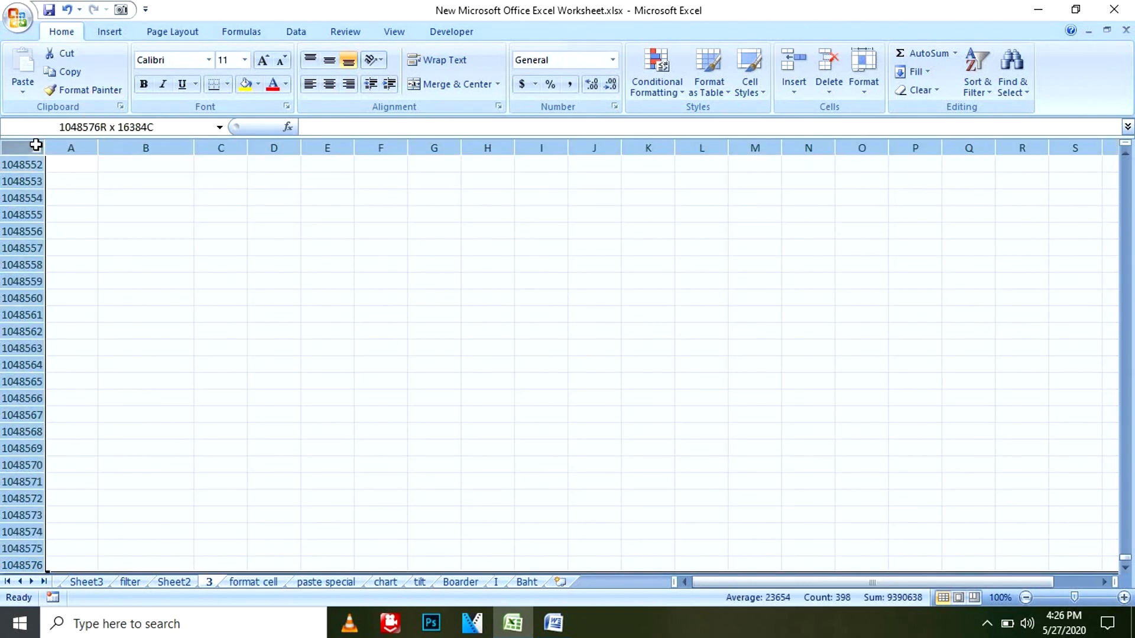
scroll(425, 324, "up", 20)
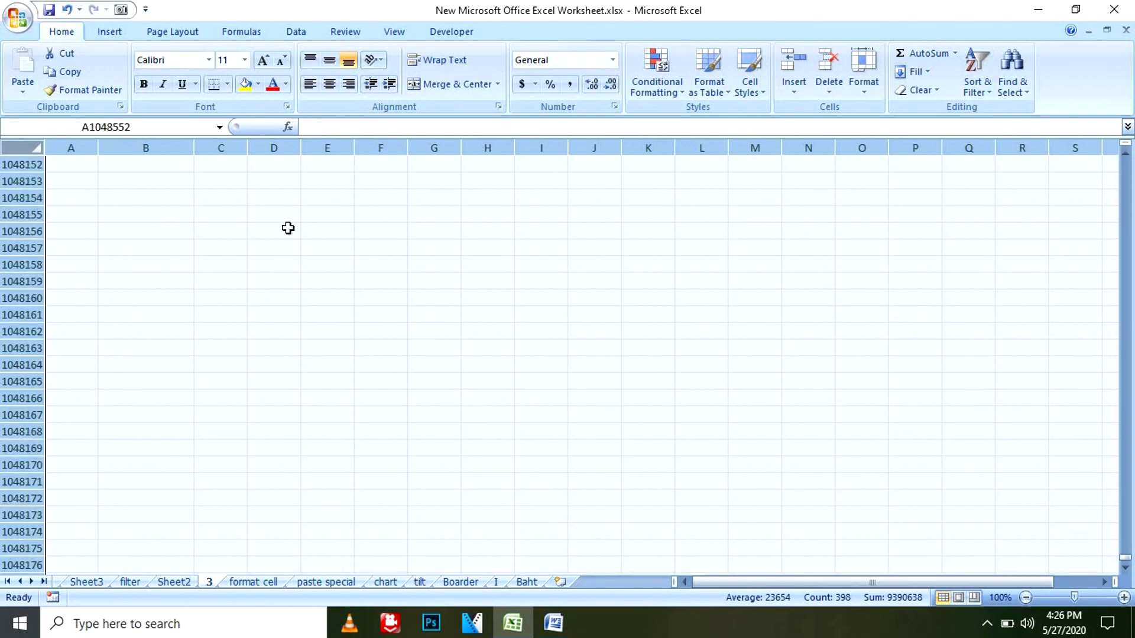
left_click(70, 417)
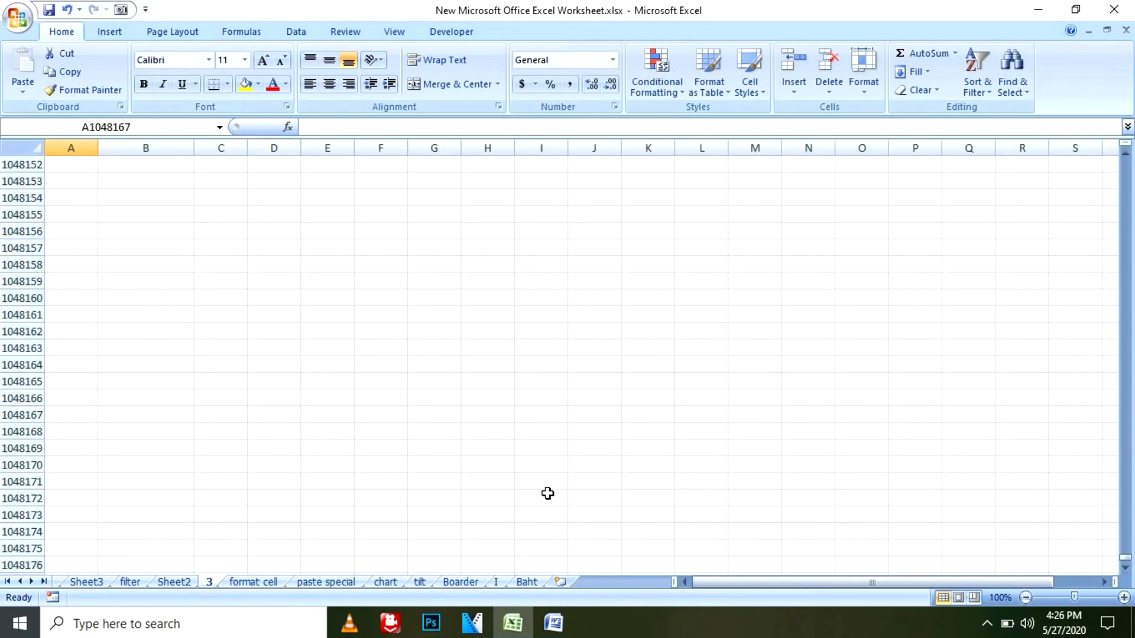
key("ctrl+Home")
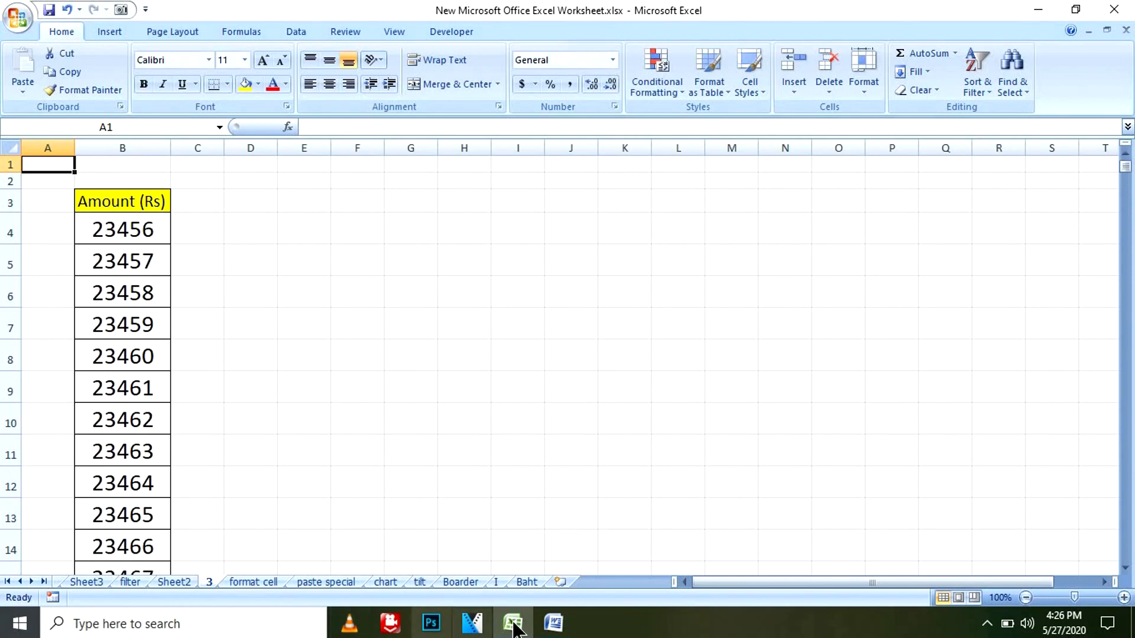
- After checking the Word shortcut list, select the Amount (Rs) column in Excel from its header down to the last entry
left_click(553, 623)
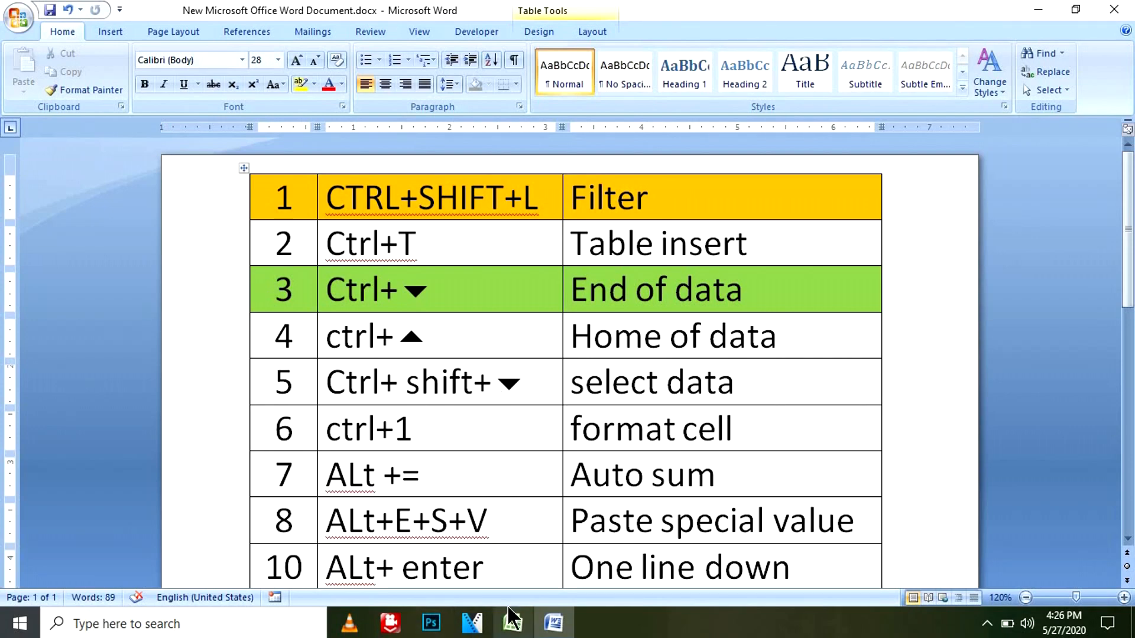
left_click(511, 626)
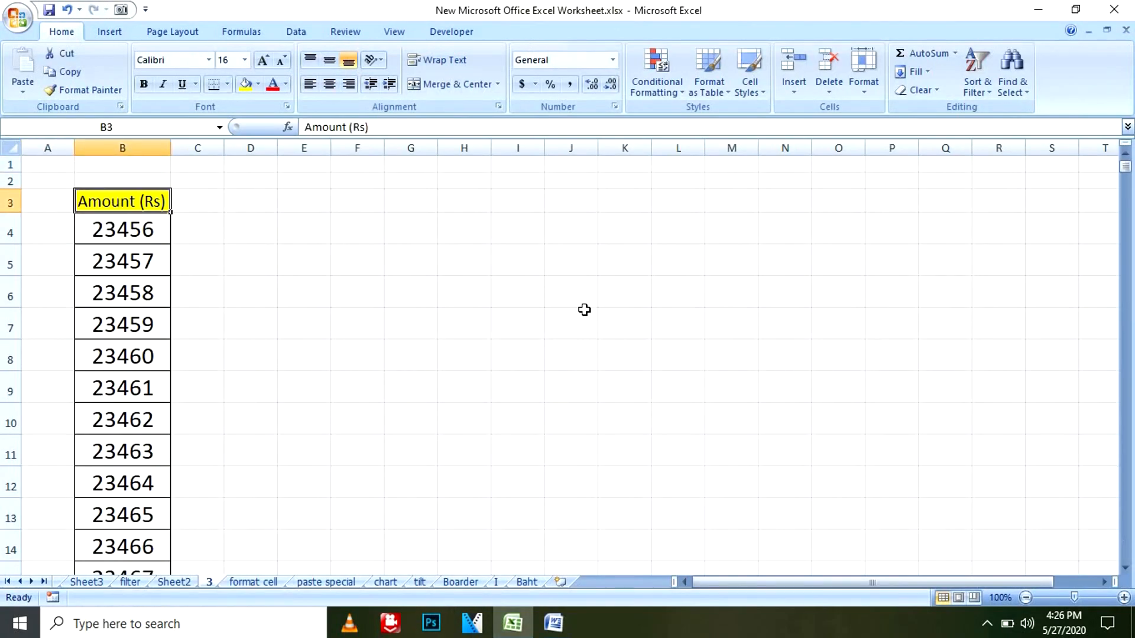
key("ctrl+shift+Down")
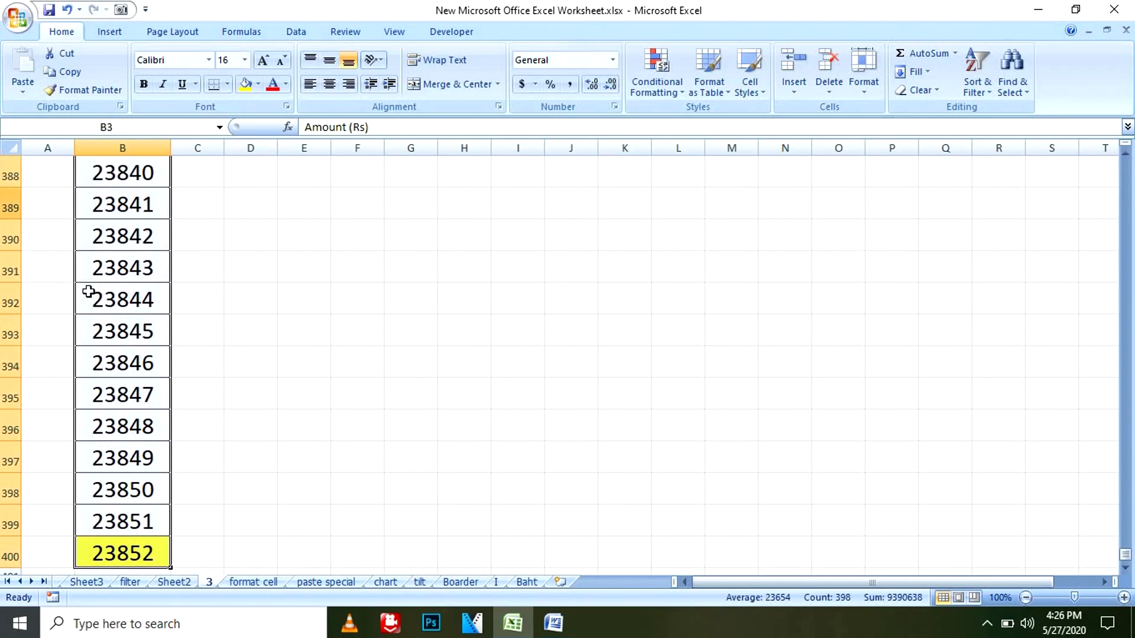
scroll(133, 359, "up", 20)
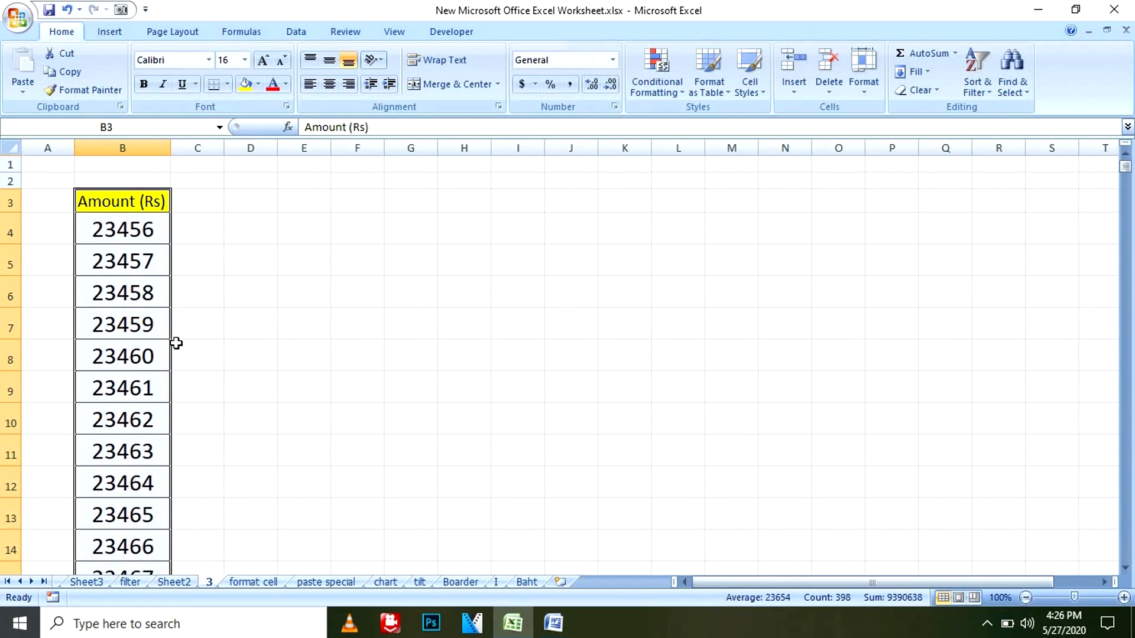
- Consult the Word list, open the Format Cells dialog for the selected Amount (Rs) column in Excel, and close it
left_click(553, 622)
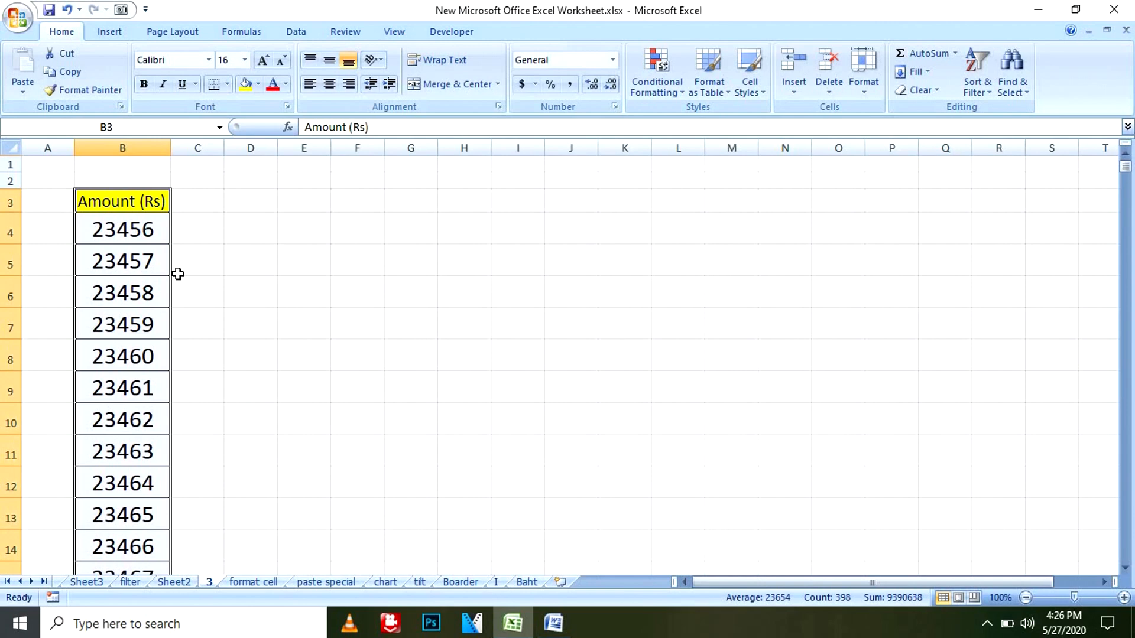
left_click(512, 623)
key("ctrl+1")
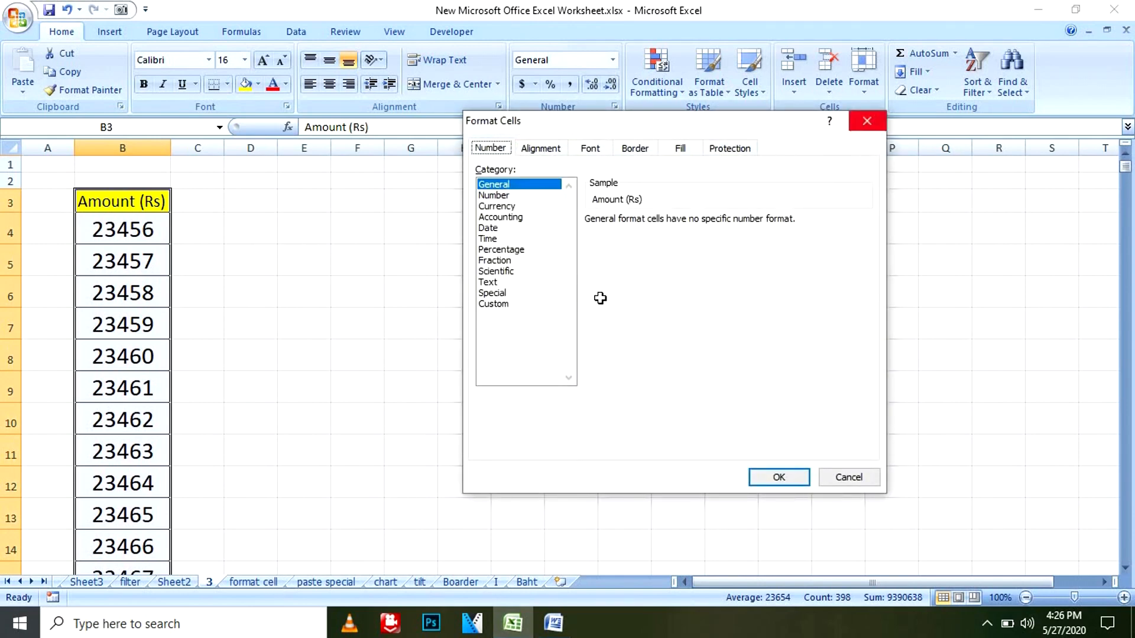
key("Escape")
- On the format cell sheet, open cell formatting for C4:L15, turn on Strikethrough, and view the alignment and border settings
left_click(253, 583)
left_click_drag(167, 195, 647, 440)
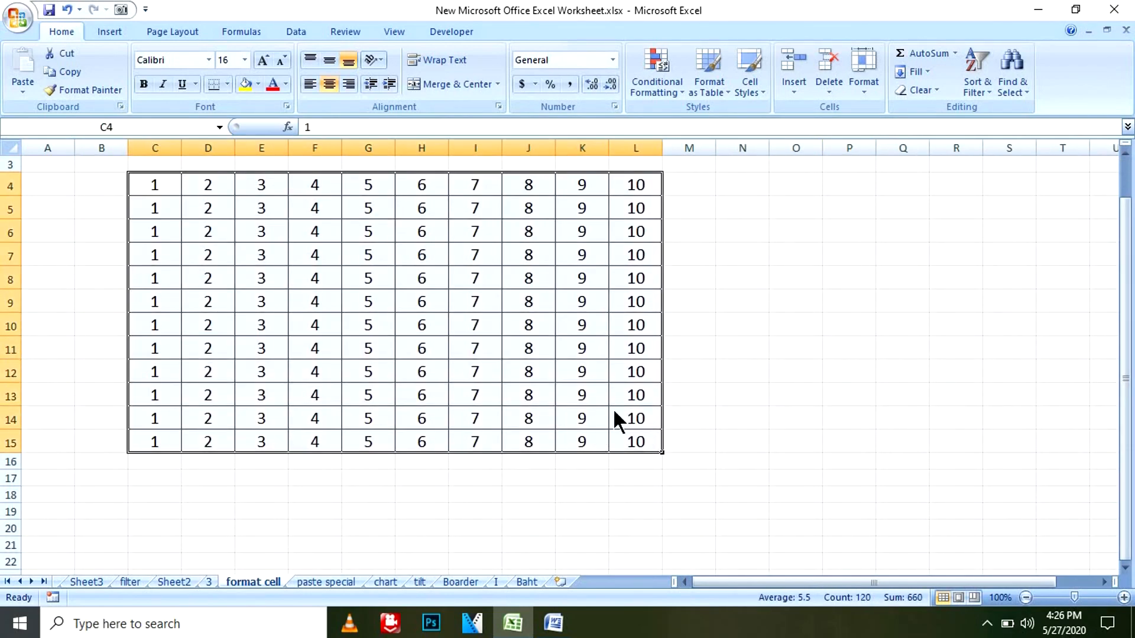
key("ctrl+1")
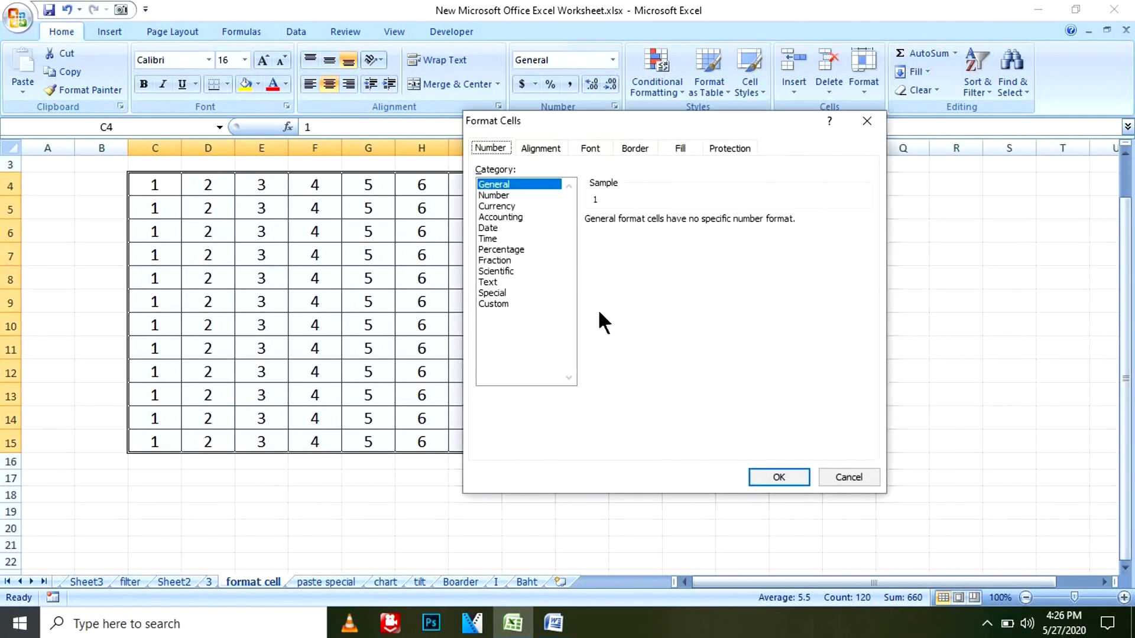
left_click(541, 148)
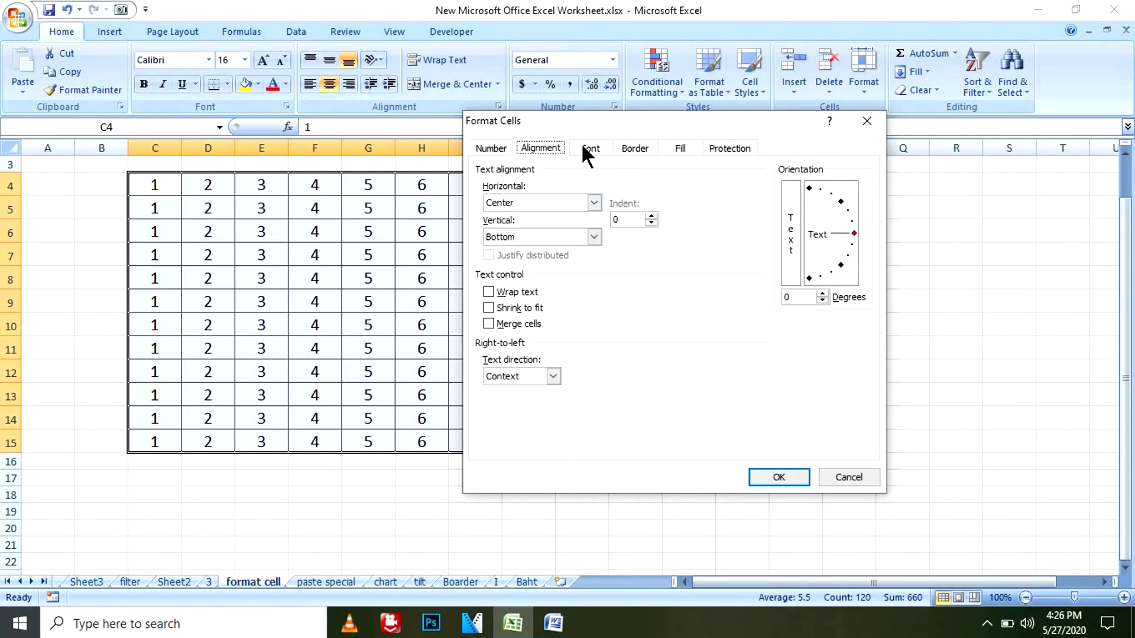
left_click(586, 149)
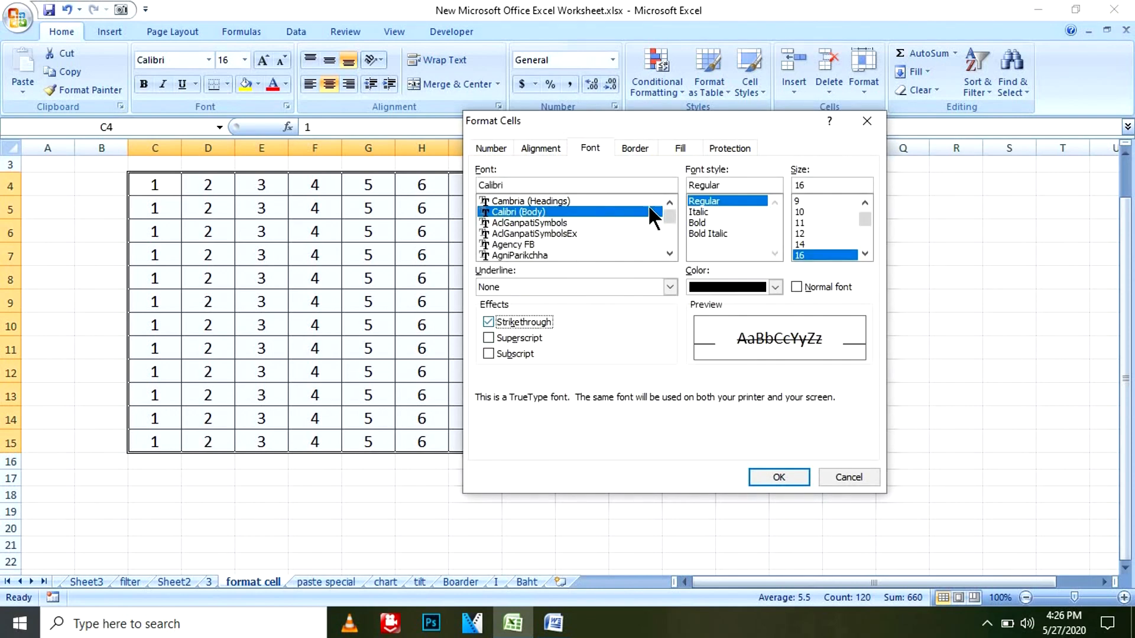
left_click(634, 149)
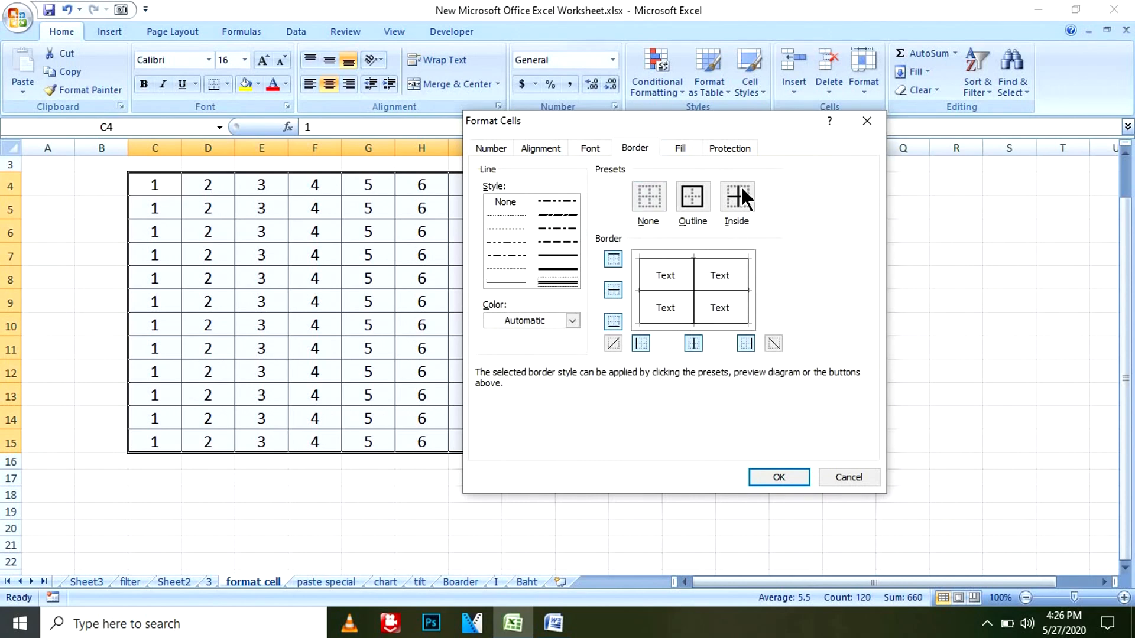
- Choose an orange background fill for C4:L15, view the protection settings, and apply the cell formatting
left_click(678, 148)
left_click(608, 284)
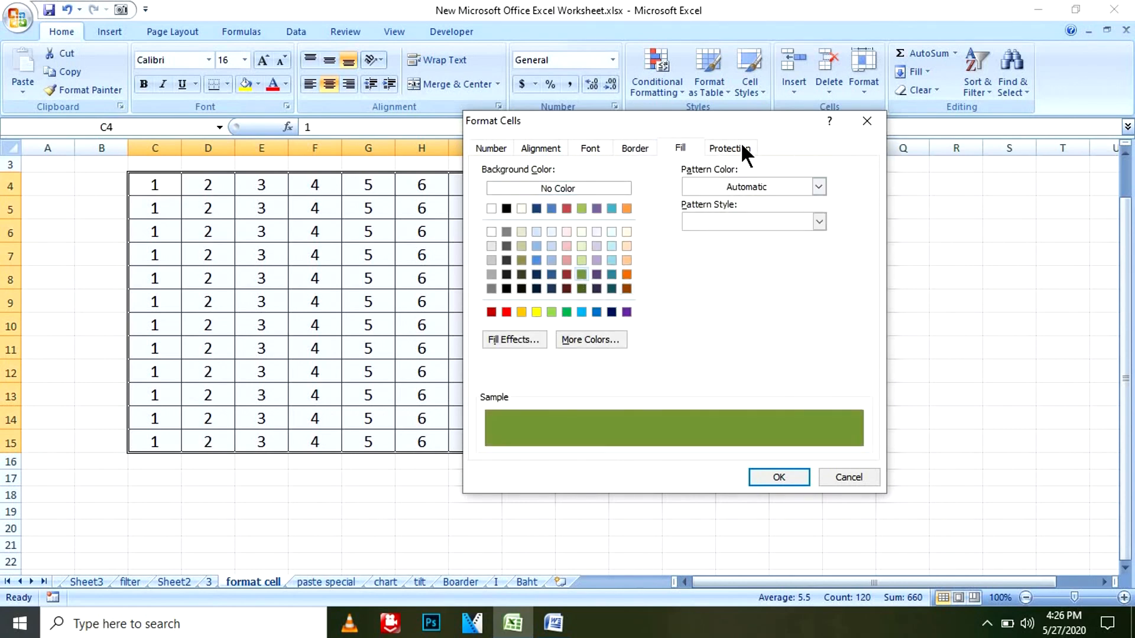
left_click(732, 148)
left_click(678, 149)
left_click(521, 311)
left_click(795, 476)
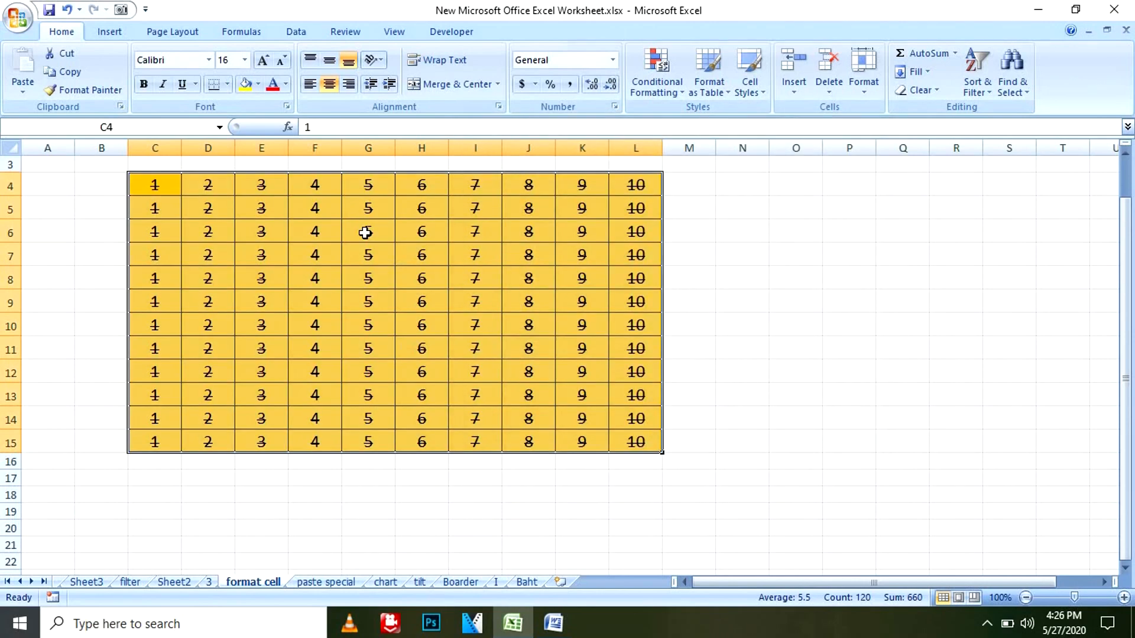
- Try filling the first column's values rightward across C4:L15, and undo the fill
key("ctrl+r")
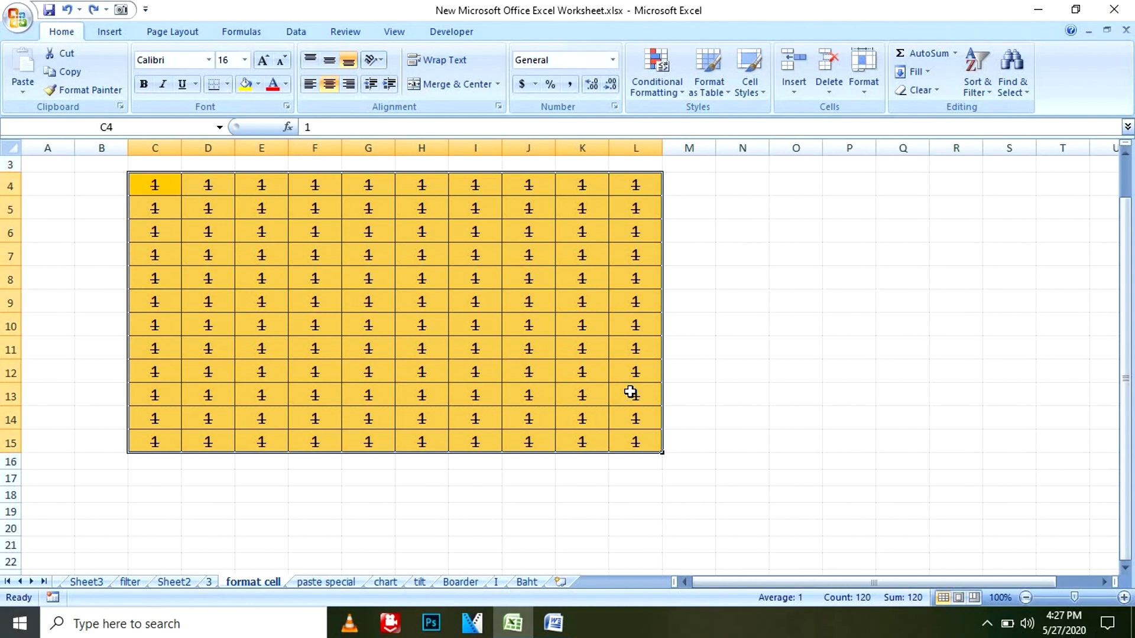
key("ctrl+z")
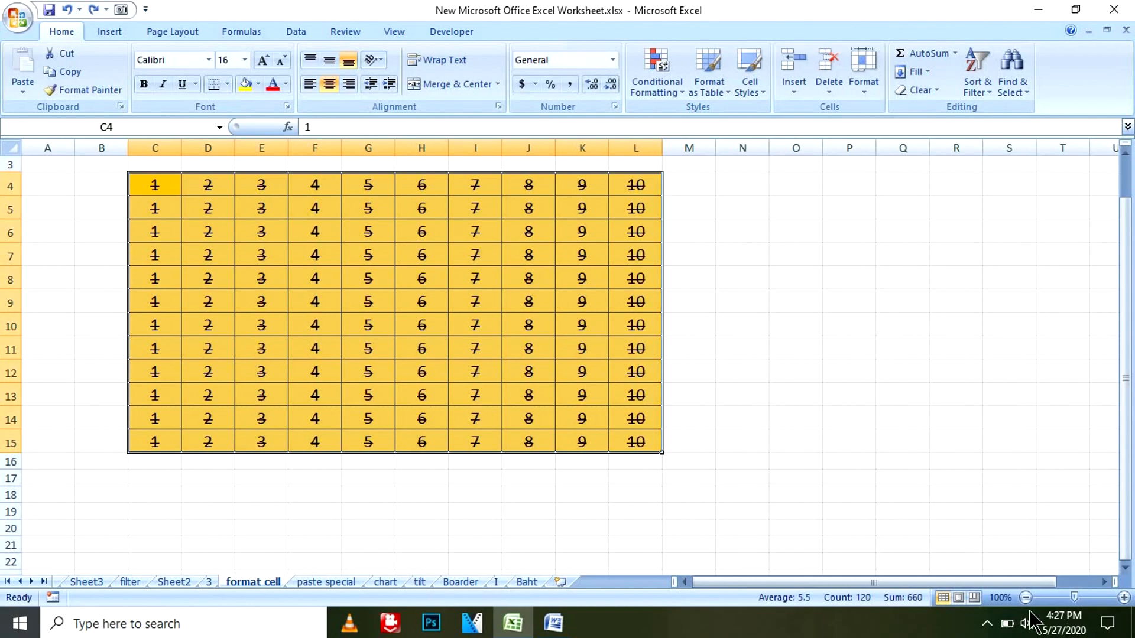
- View the formatted table at 110% zoom, deselect it, and open and close the Format Cells dialog for cell O9
left_click(1123, 598)
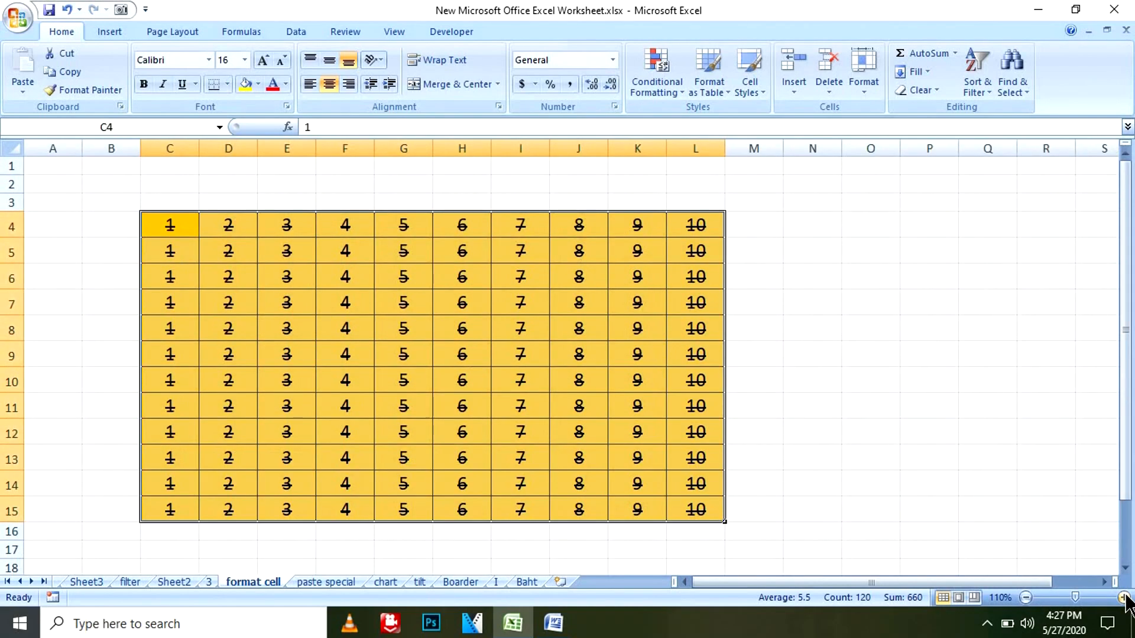
left_click(871, 354)
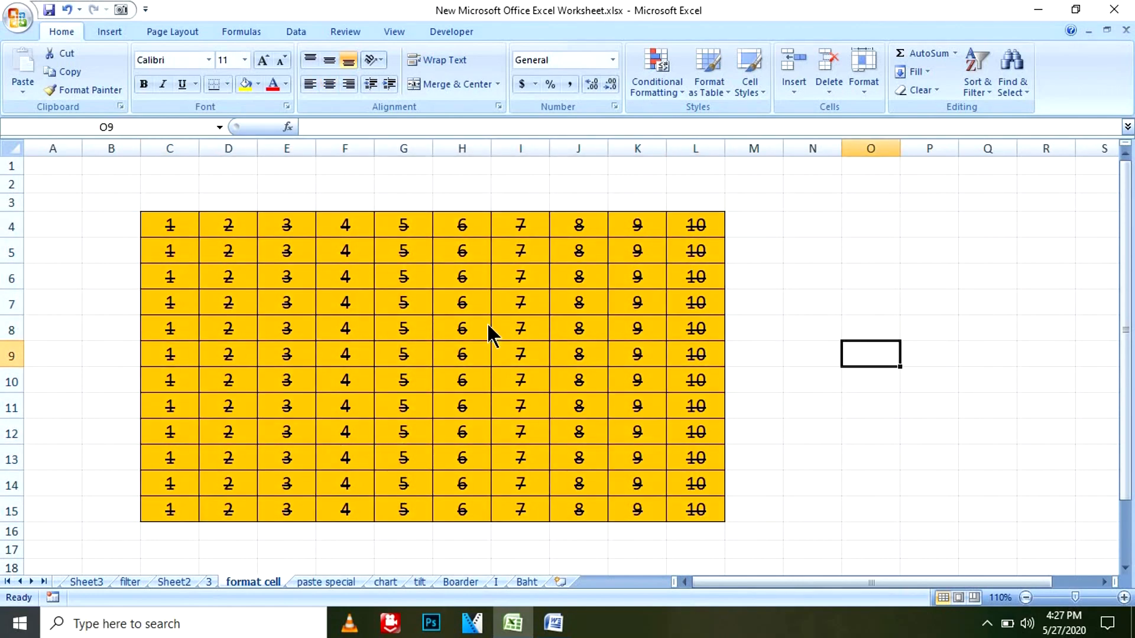
key("ctrl+1")
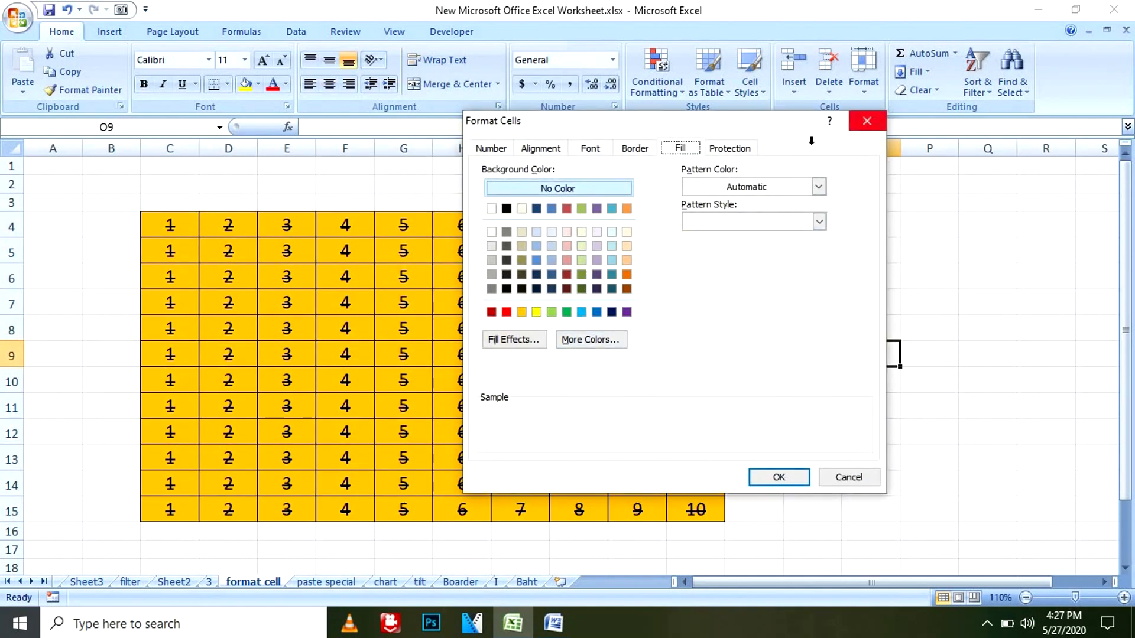
key("Escape")
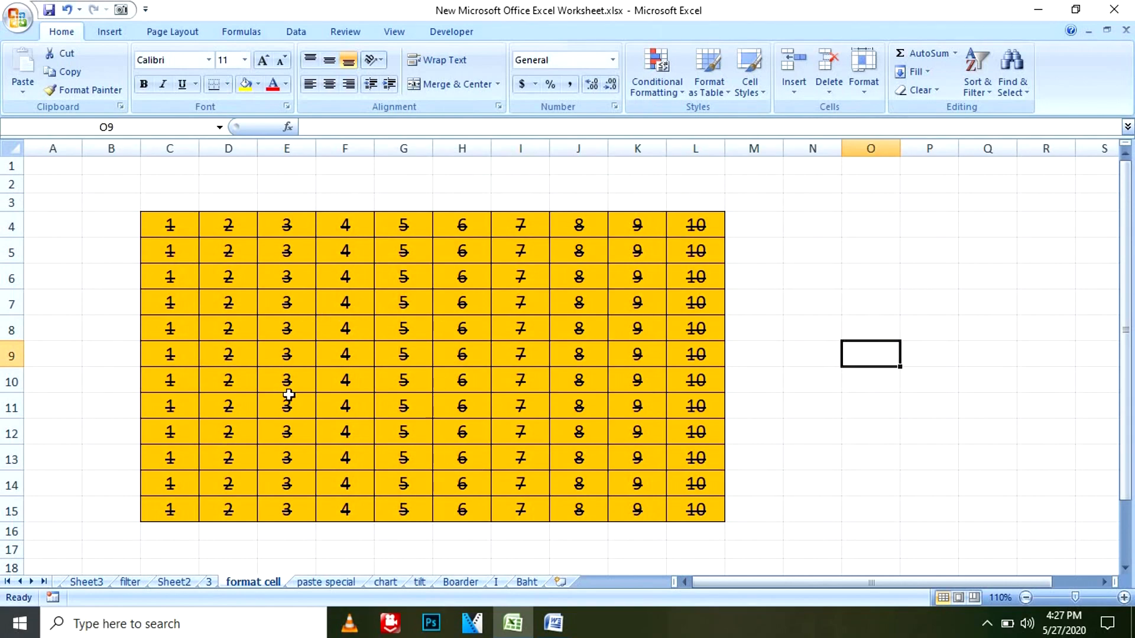
- After consulting the Word list, total L4:L15 on the format cell sheet with the AutoSum command and undo the total
left_click(553, 623)
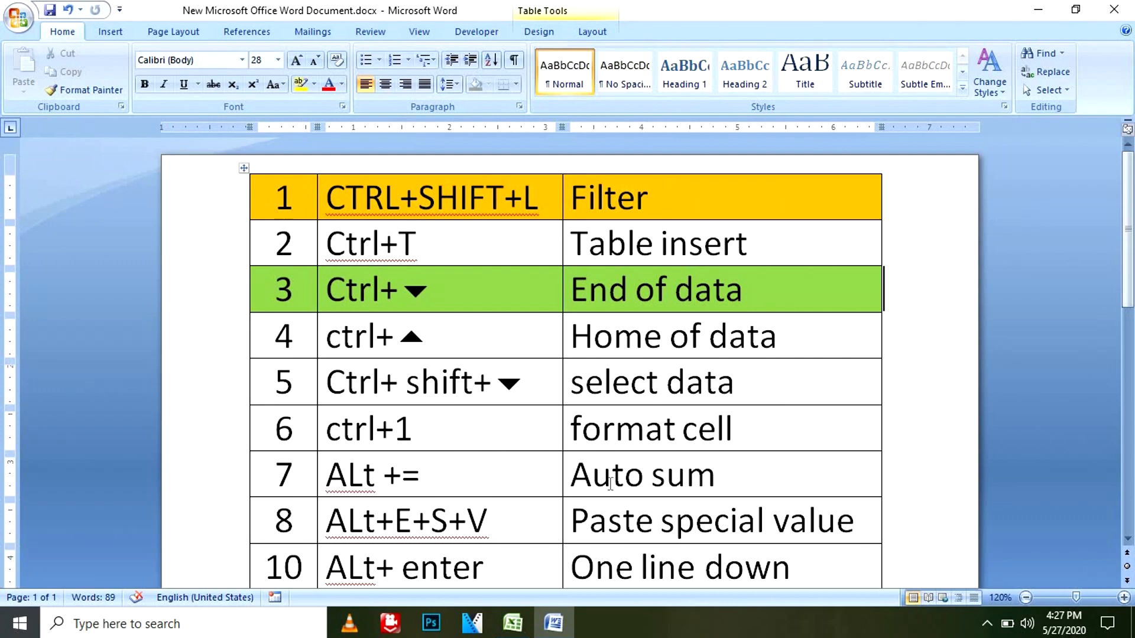
left_click(512, 623)
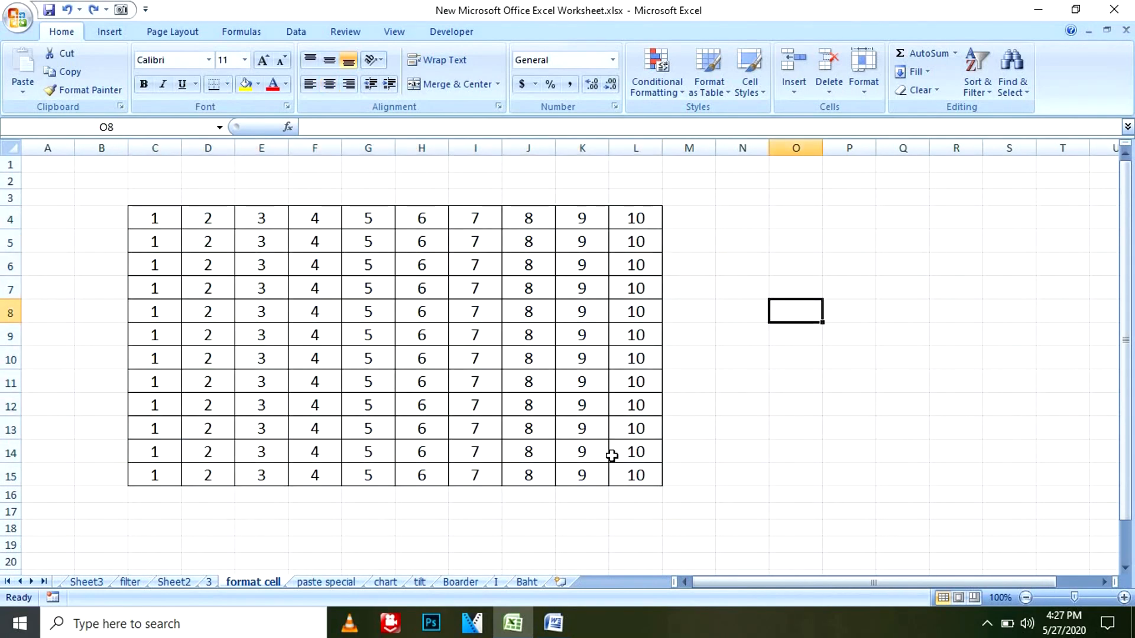
left_click(640, 510)
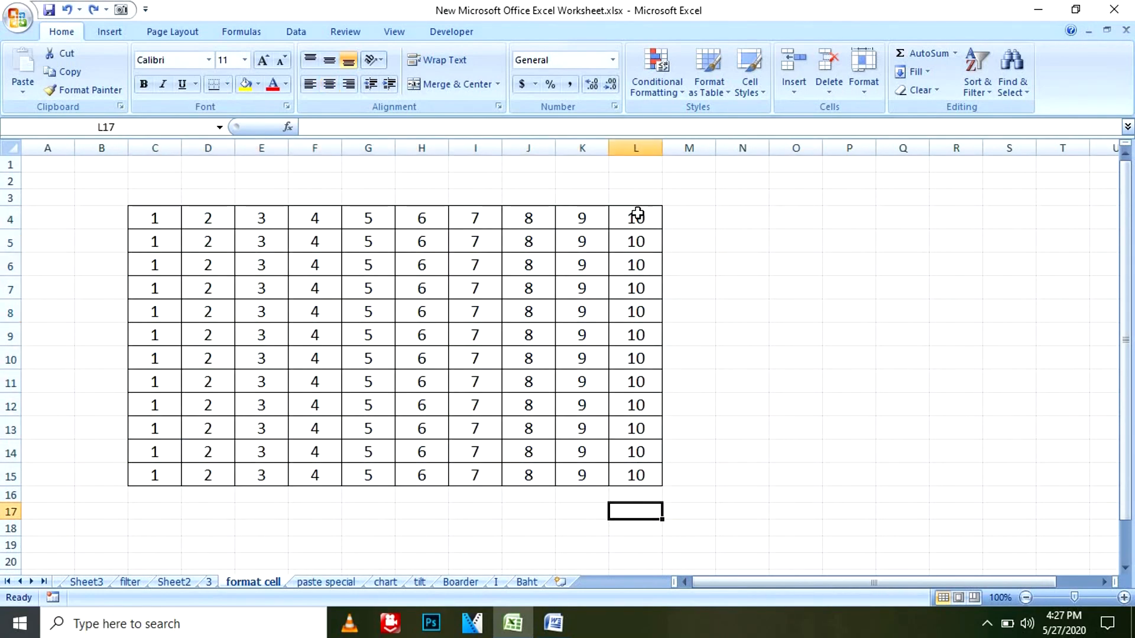
left_click_drag(635, 218, 631, 470)
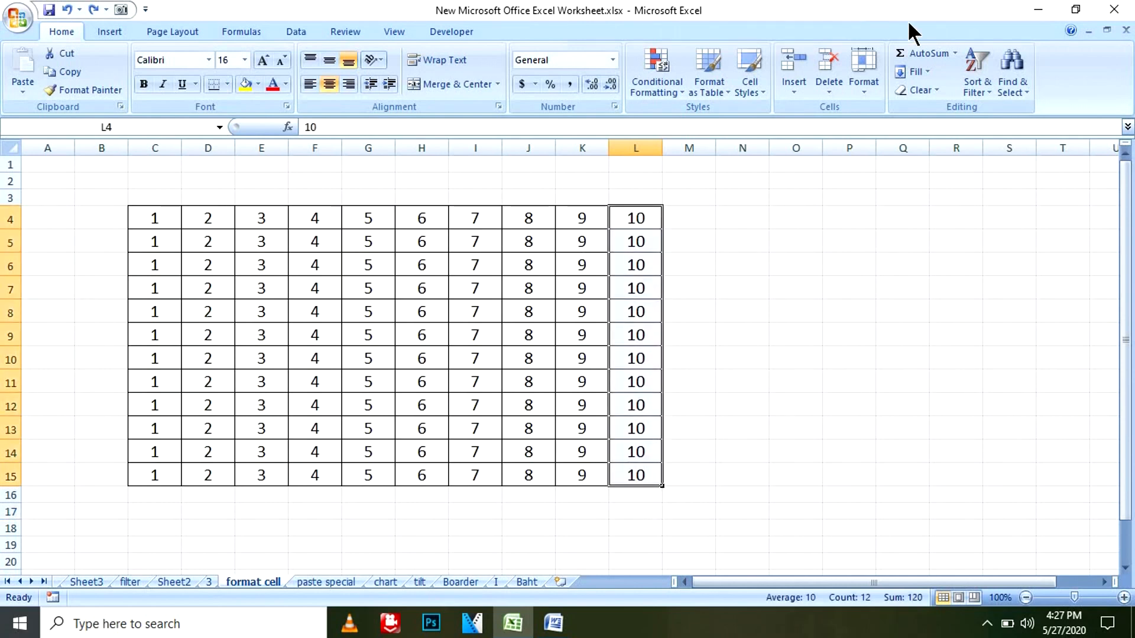
left_click(955, 54)
left_click(935, 76)
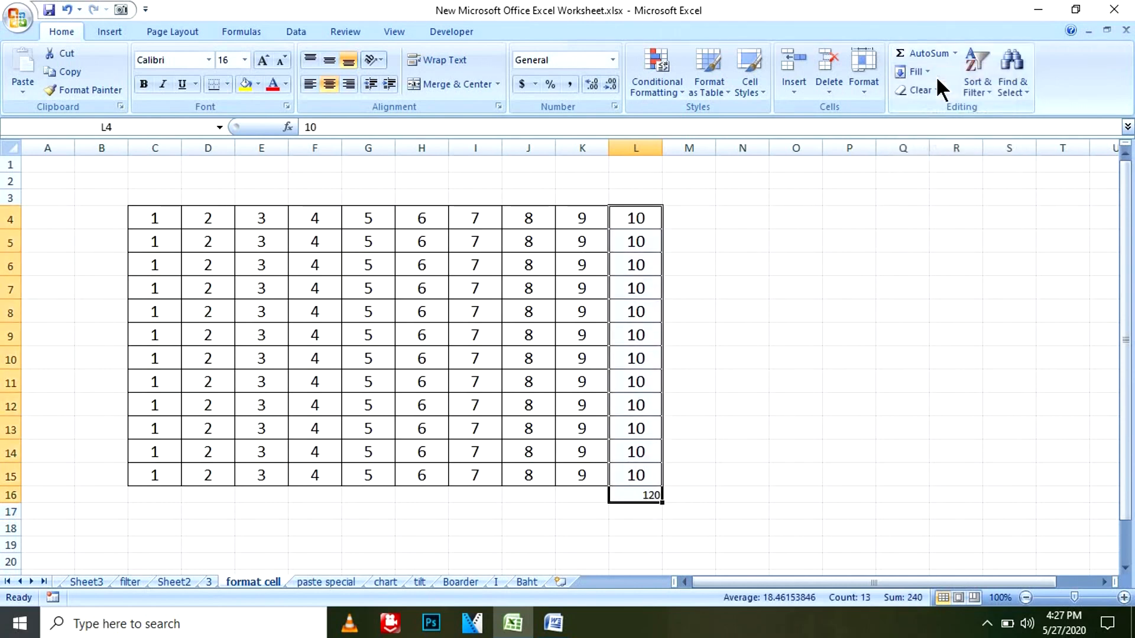
key("ctrl+z")
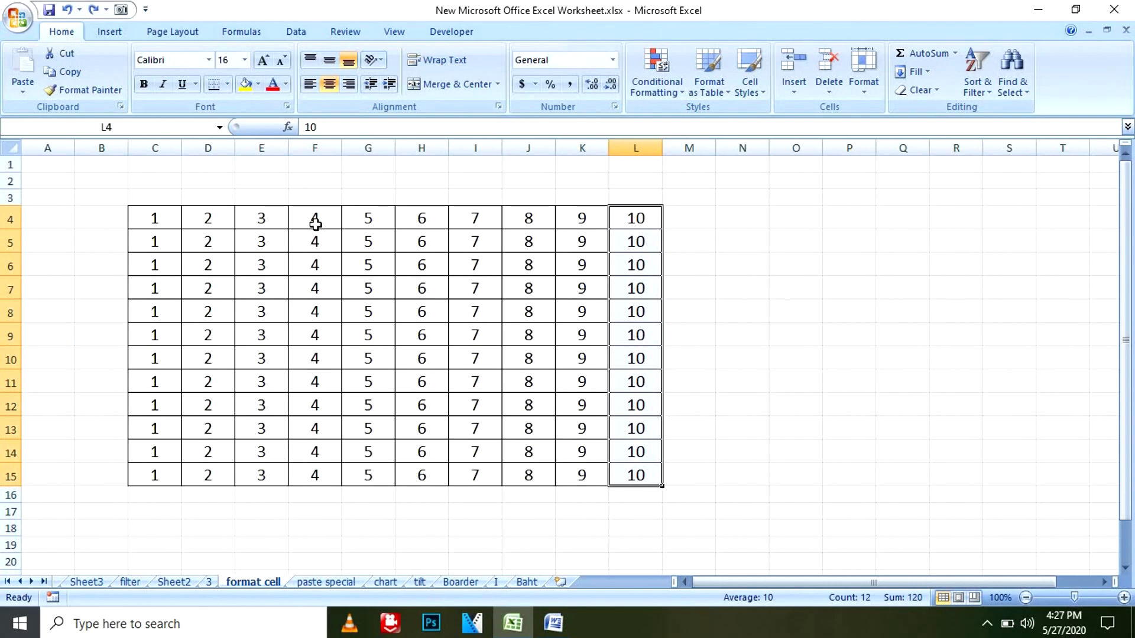
- Enlarge the font of the number table C4:L15 to size 20 and deselect it
left_click_drag(166, 222, 618, 469)
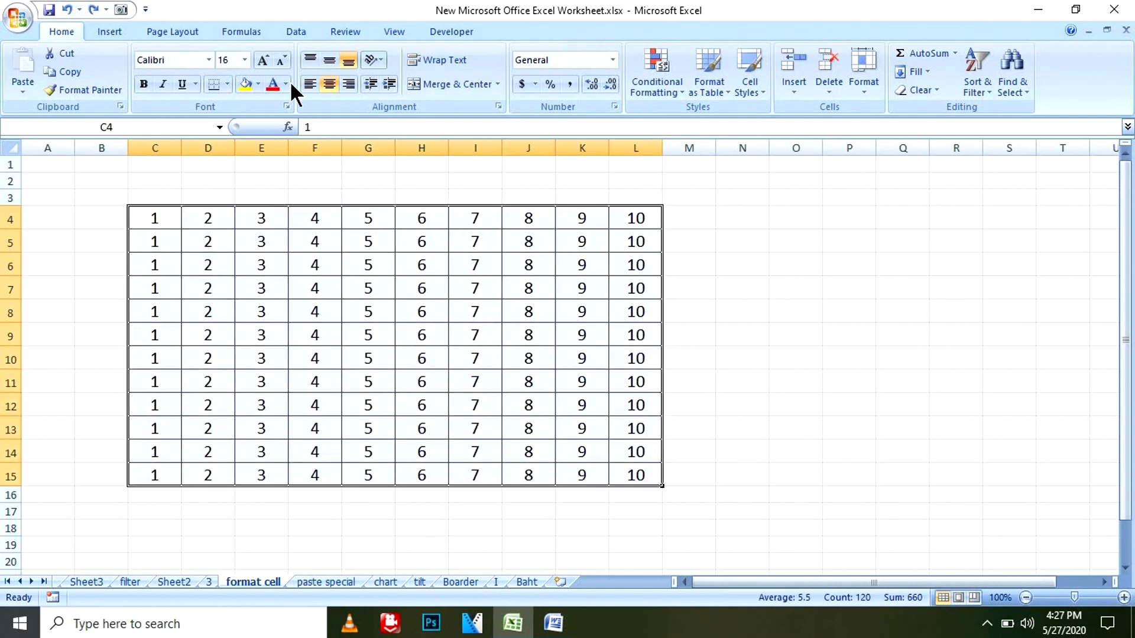
left_click(263, 61)
left_click(263, 60)
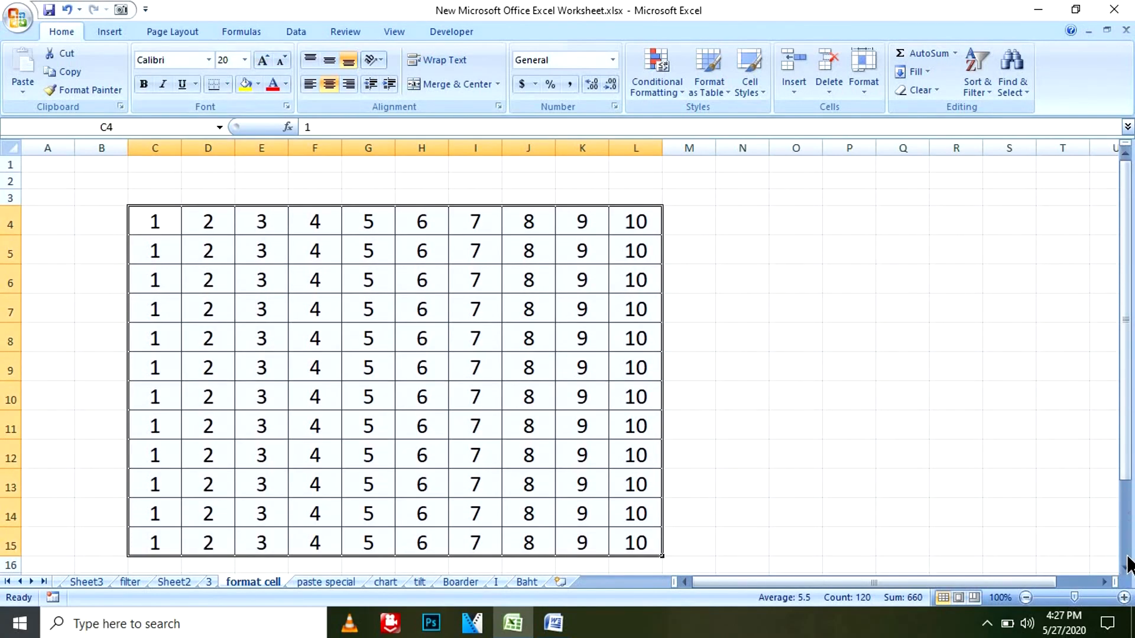
left_click(1126, 567)
left_click(1125, 567)
left_click(795, 420)
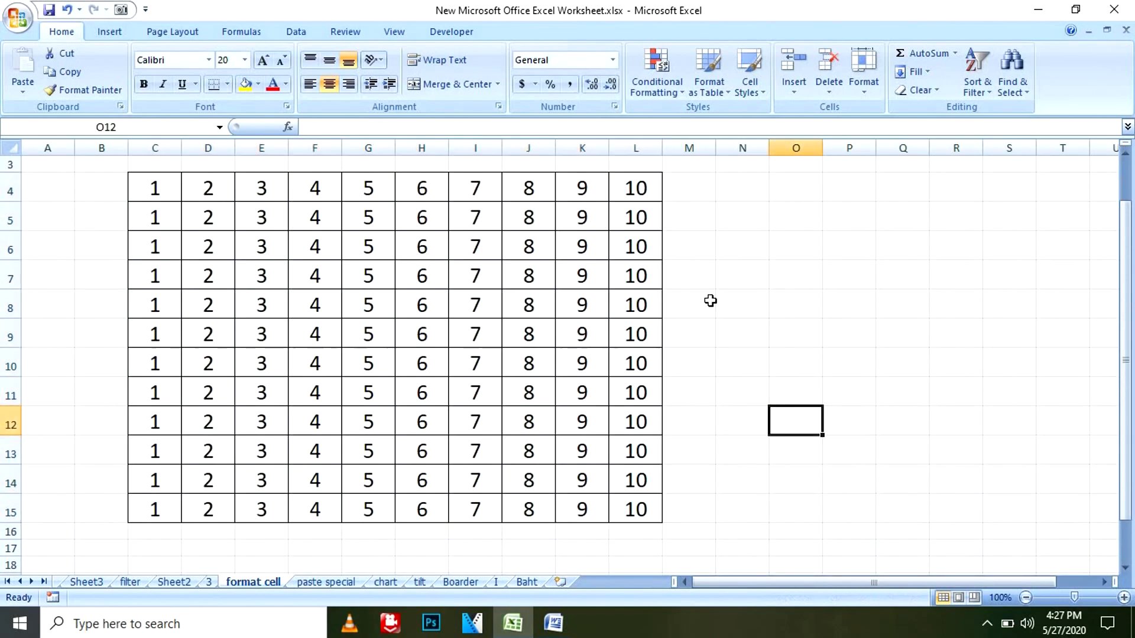
- Total L4:L15 in L16 with AutoSum, and format the total with font size 24 and a yellow fill
left_click_drag(644, 186, 651, 505)
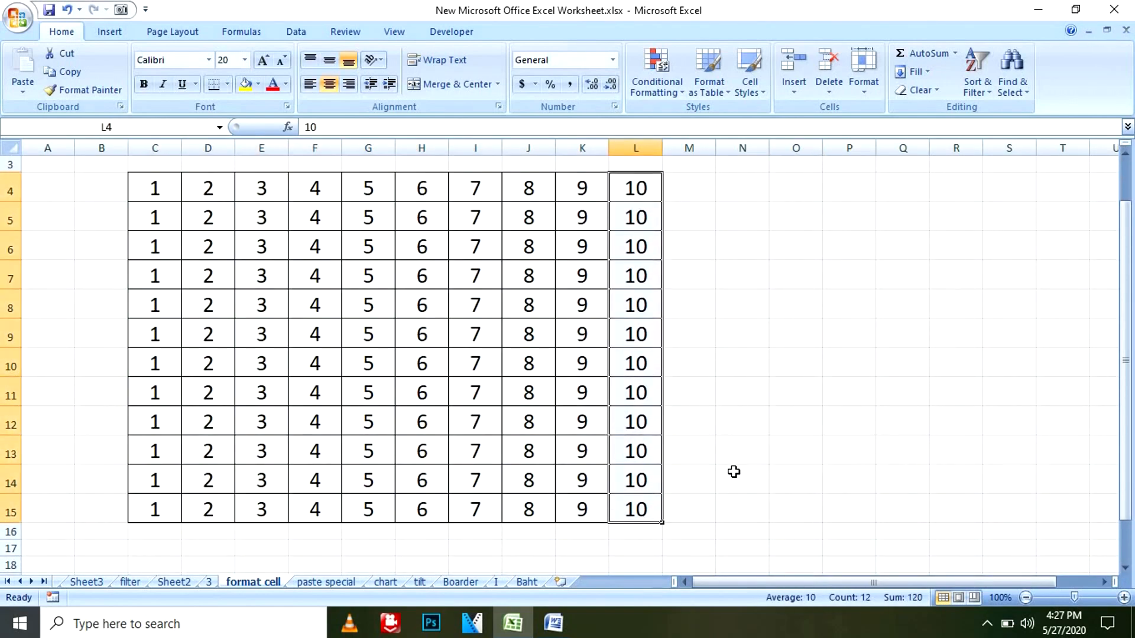
key("alt+equal")
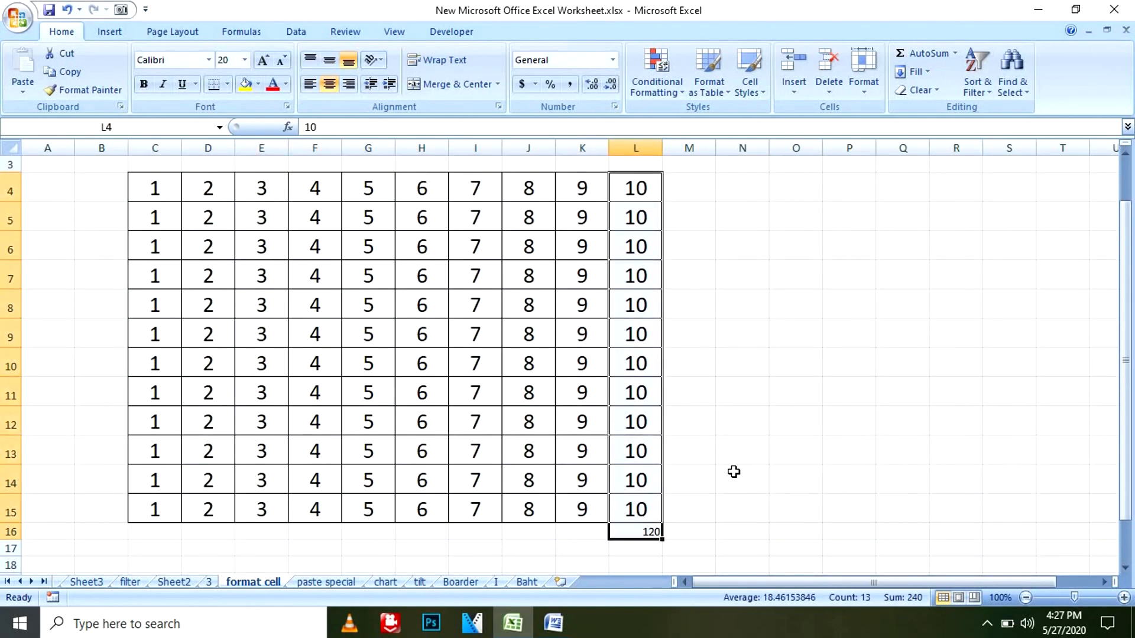
left_click(650, 533)
left_click(262, 60)
left_click(262, 60)
left_click(262, 59)
left_click(262, 60)
left_click(262, 60)
left_click(260, 58)
left_click(260, 58)
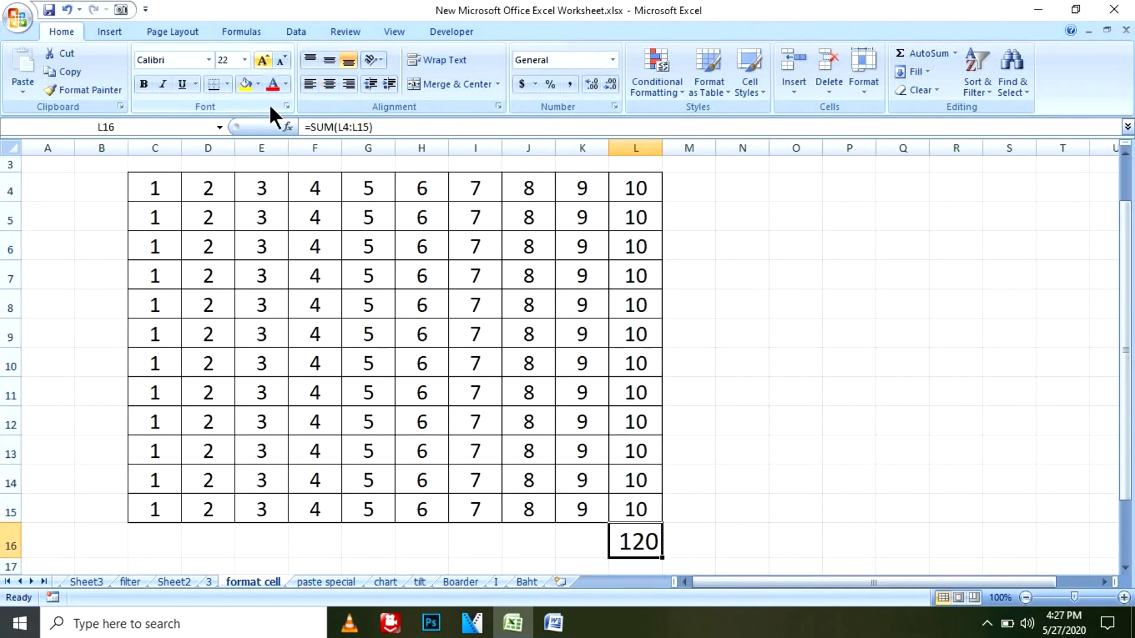
left_click(244, 85)
left_click(747, 334)
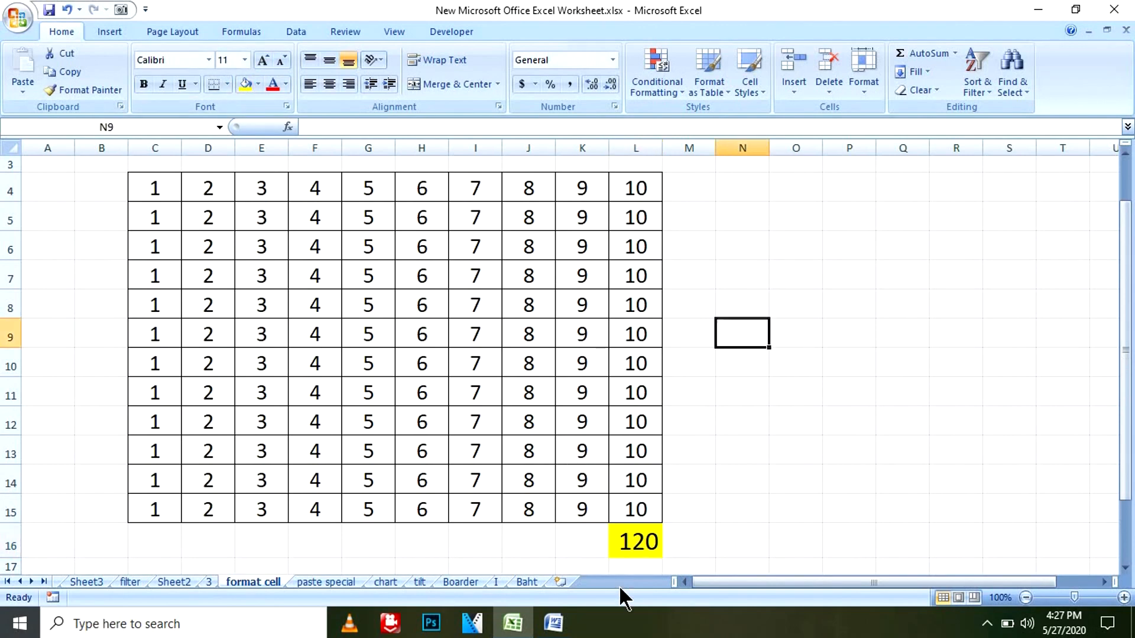
- Clear the total in L16 and sum L4:L15 again with AutoSum
left_click(639, 533)
key("Delete")
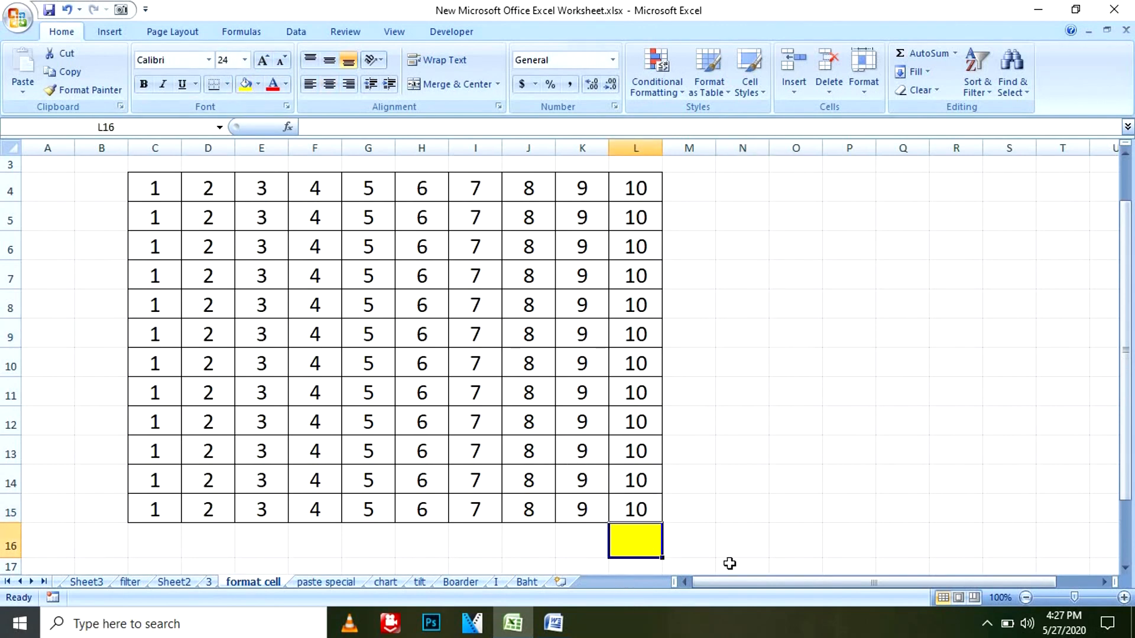
left_click_drag(644, 189, 654, 502)
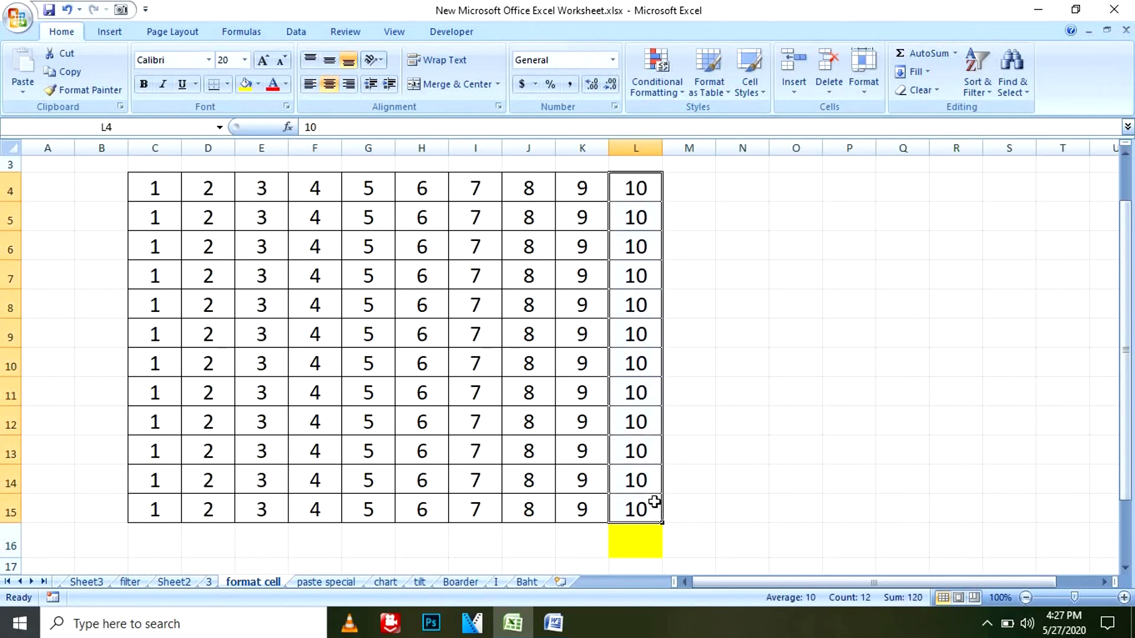
key("alt+equal")
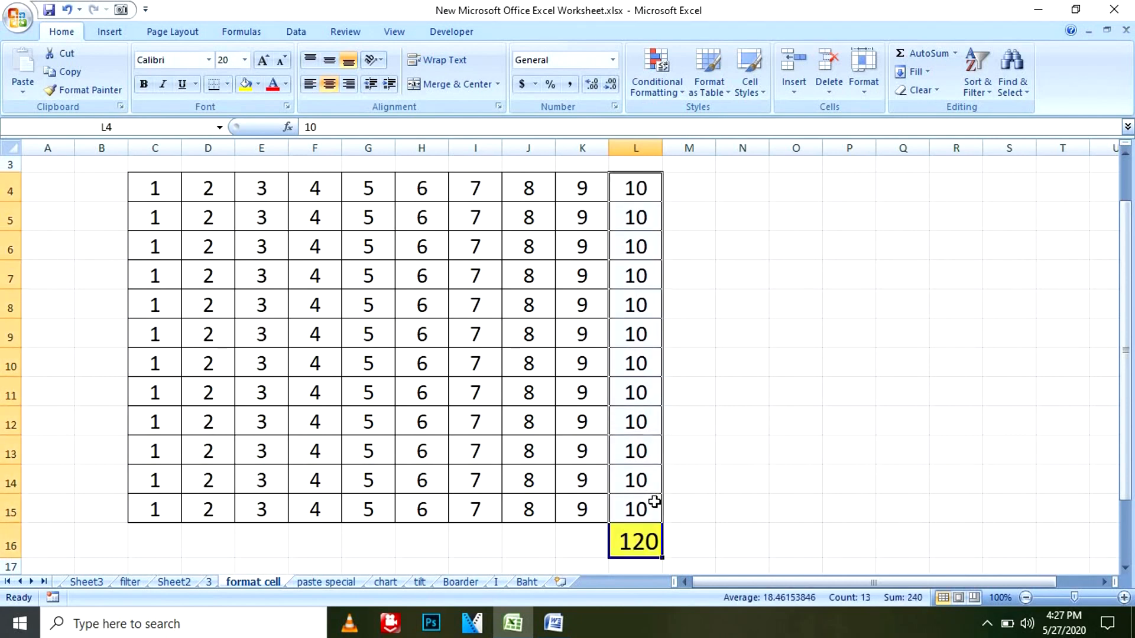
- Recheck the total in L16 and review the Auto sum and Paste special value entries in the Word shortcut list
left_click(677, 547)
key("Left")
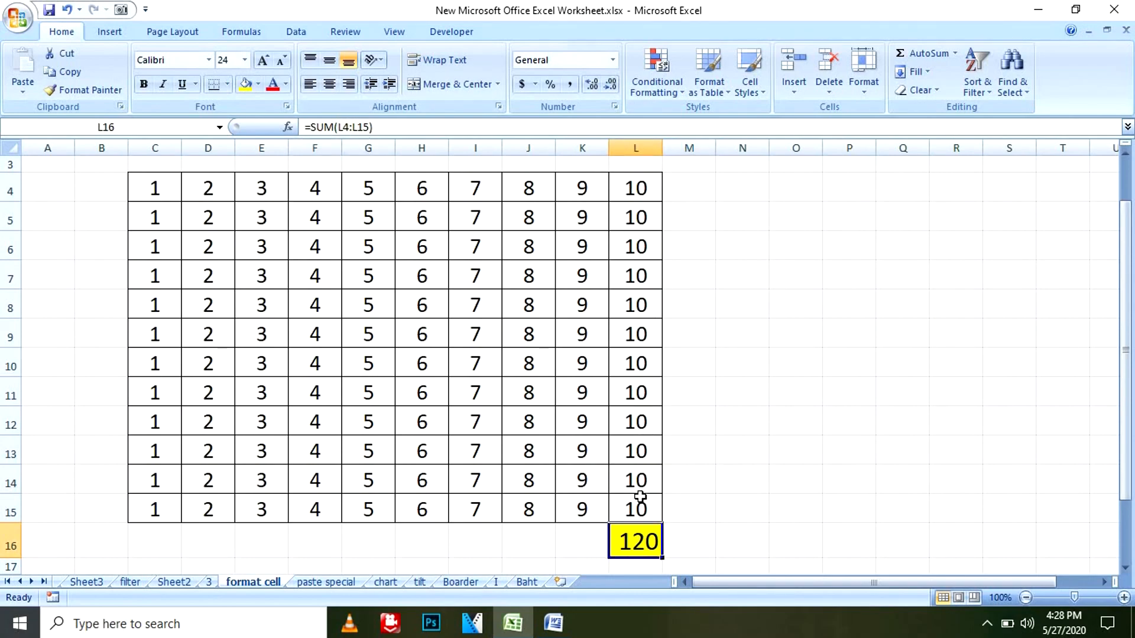
left_click(553, 623)
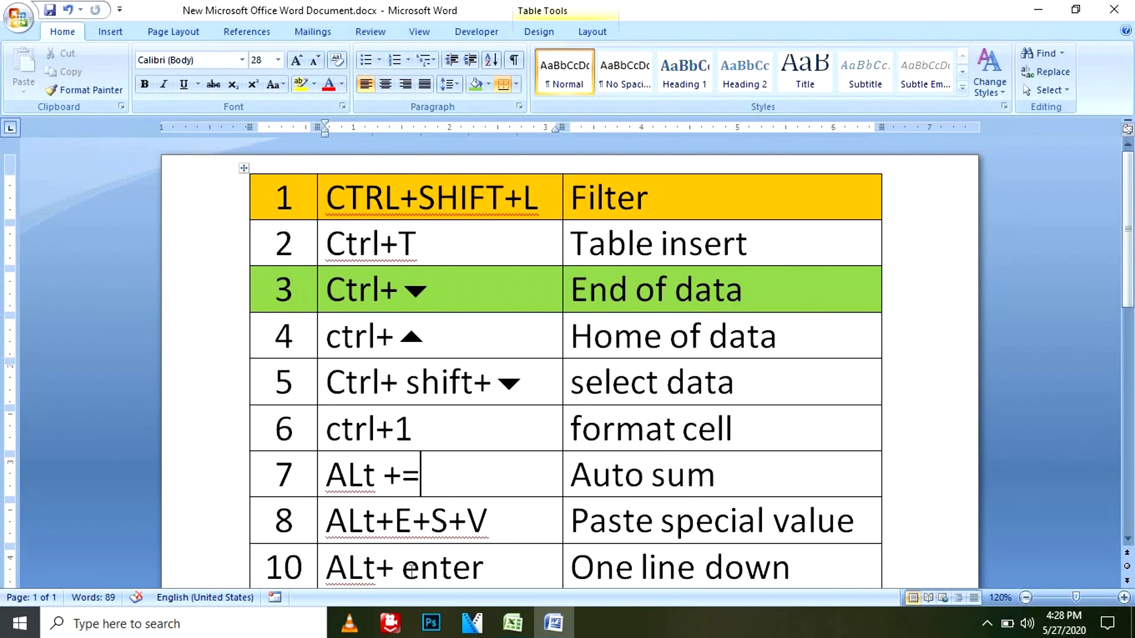
left_click(620, 475)
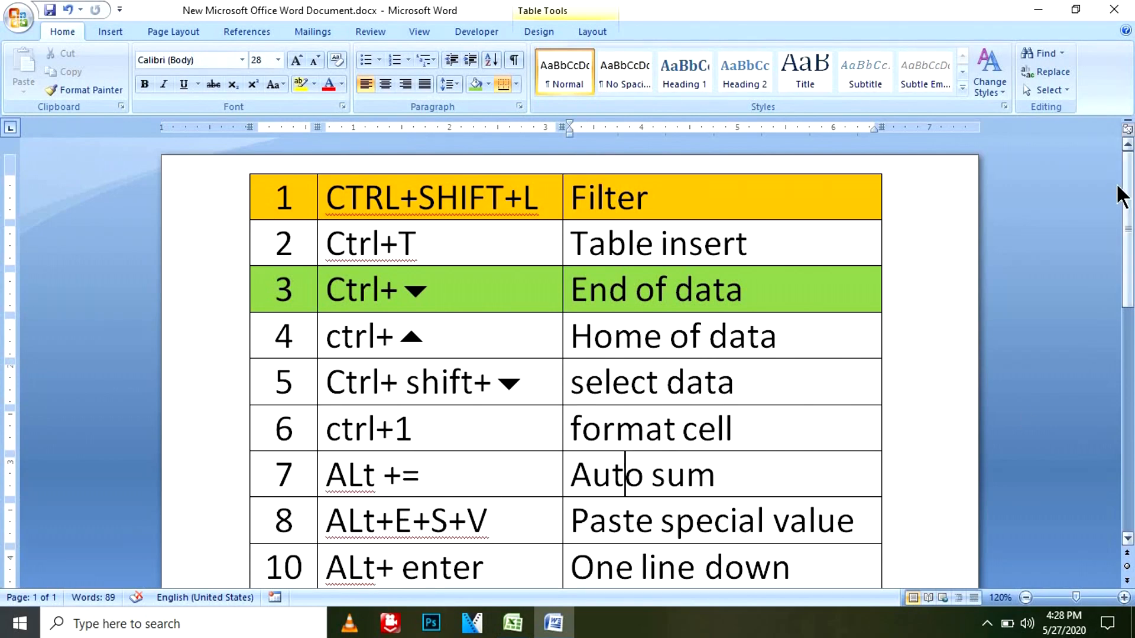
left_click_drag(1132, 201, 1132, 295)
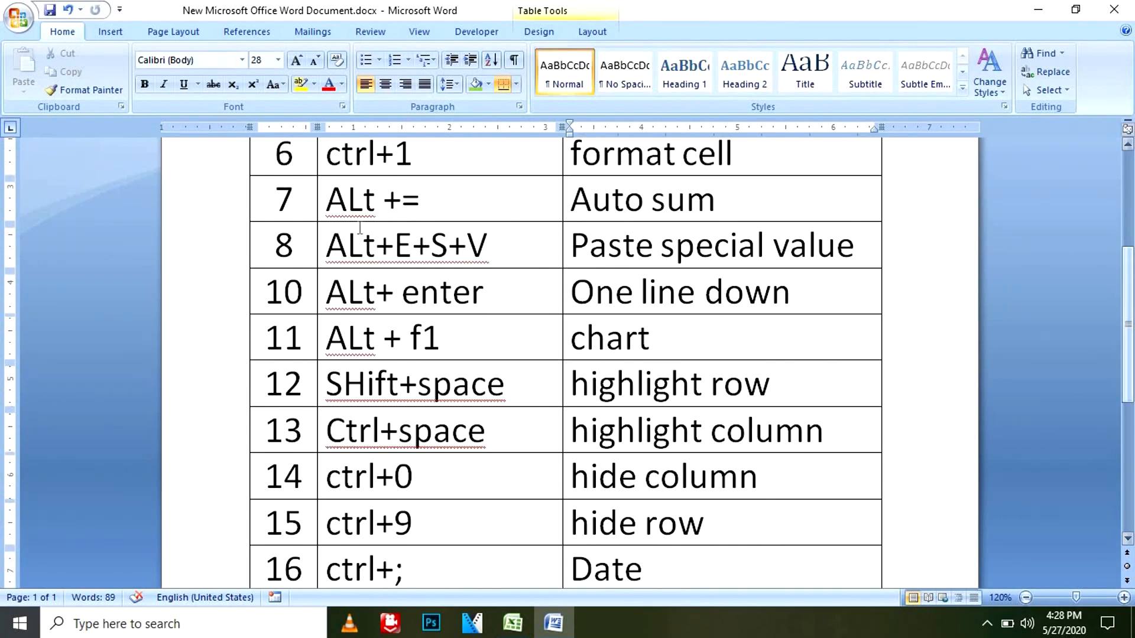
- Back in the Excel workbook, copy the total from L16 into O8 with a normal paste and autofit column O
left_click(513, 623)
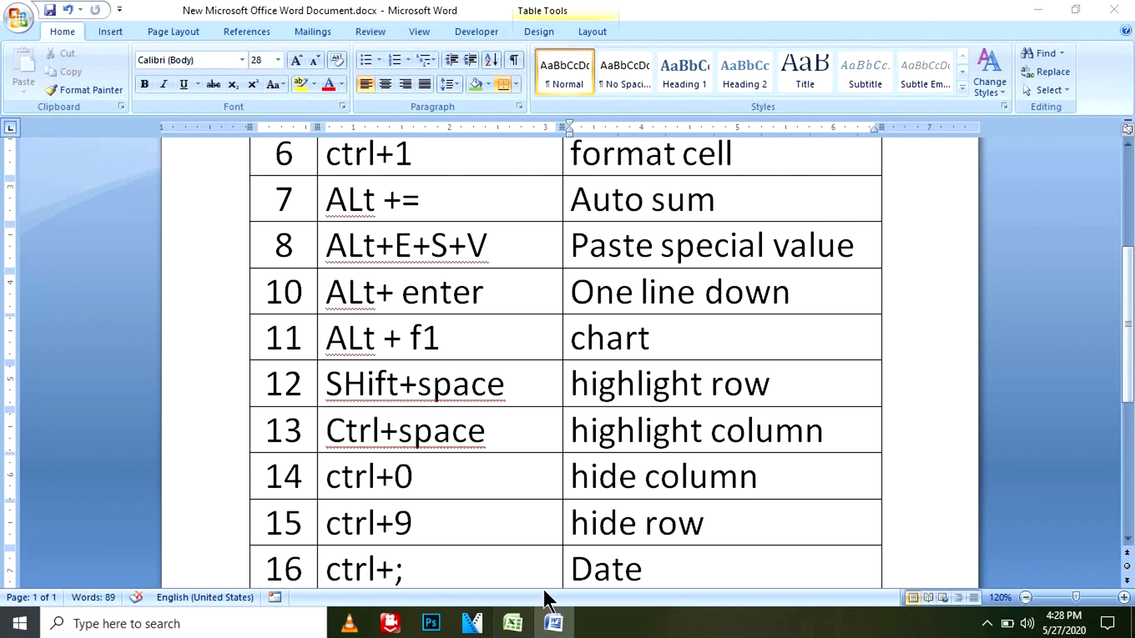
left_click(645, 550)
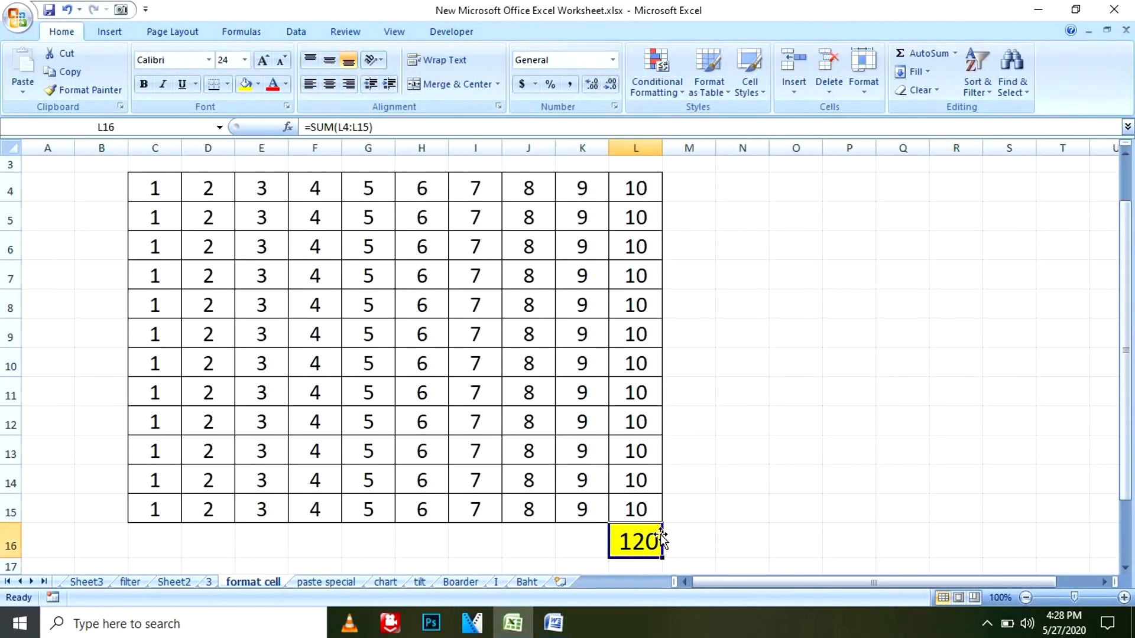
key("ctrl+c")
left_click(784, 299)
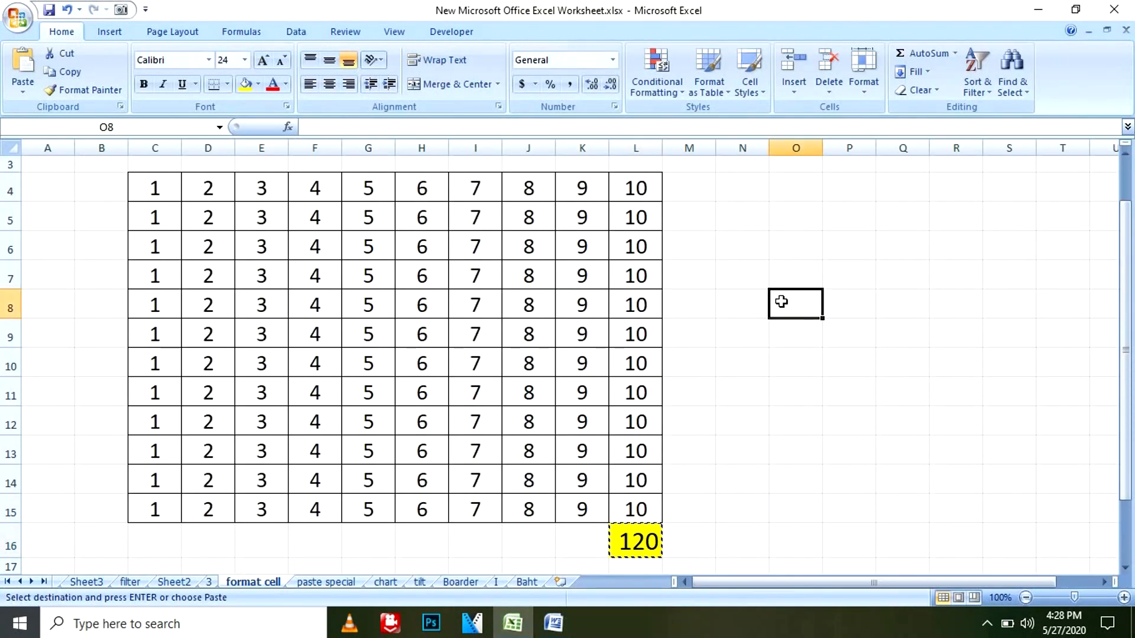
key("ctrl+v")
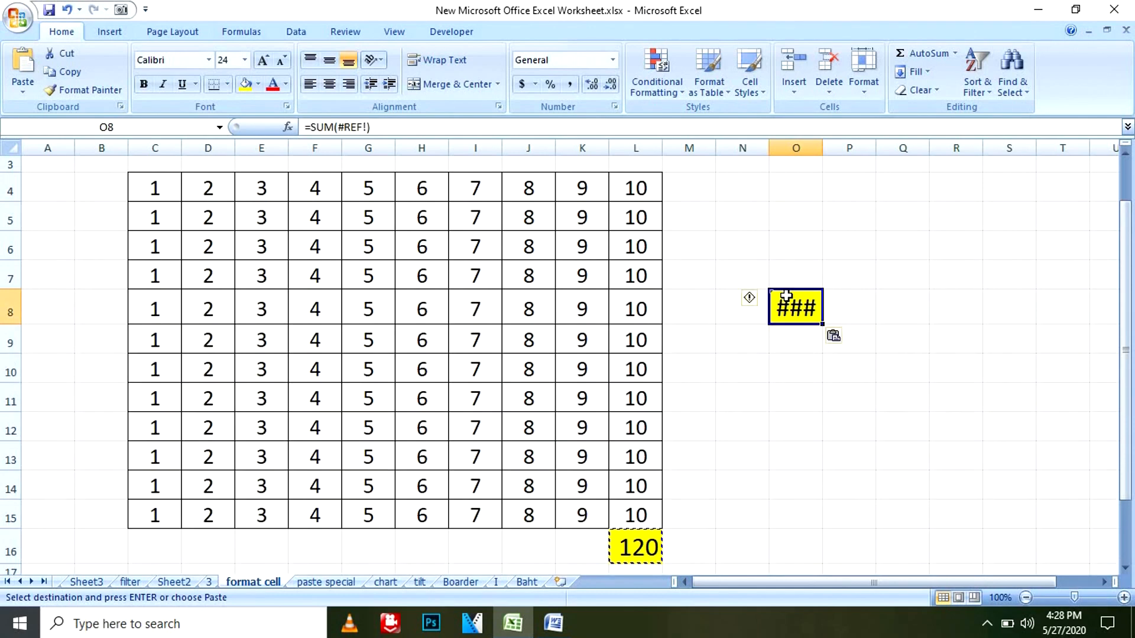
double_click(822, 148)
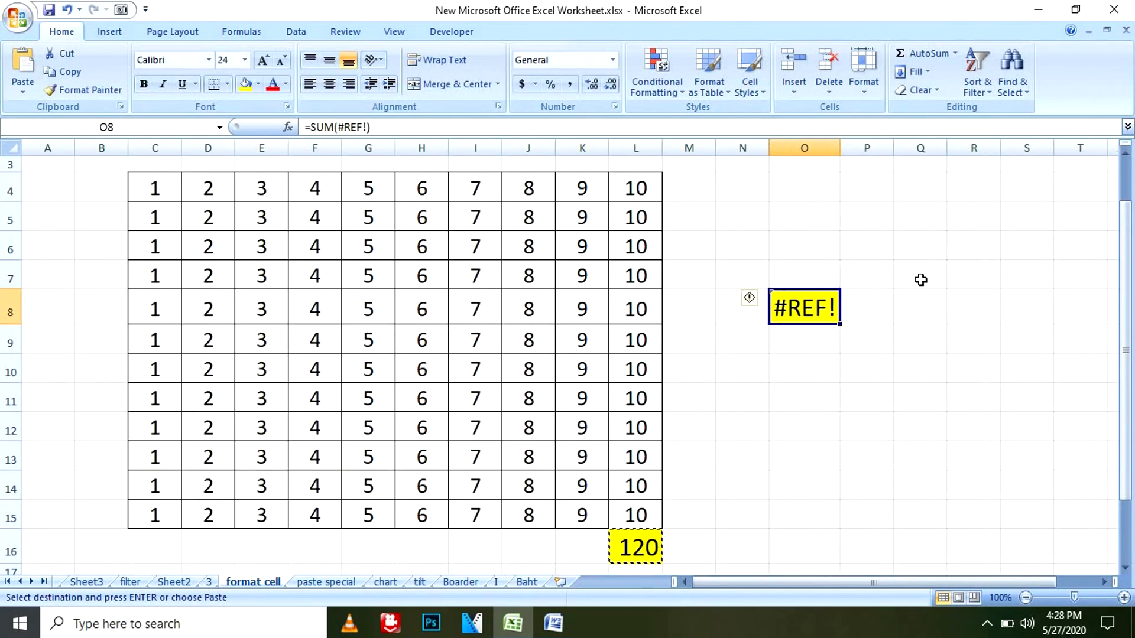
- Compare O8 with the formula in L16, repeat the normal paste into O8, and clear its contents
left_click(949, 327)
left_click(797, 299)
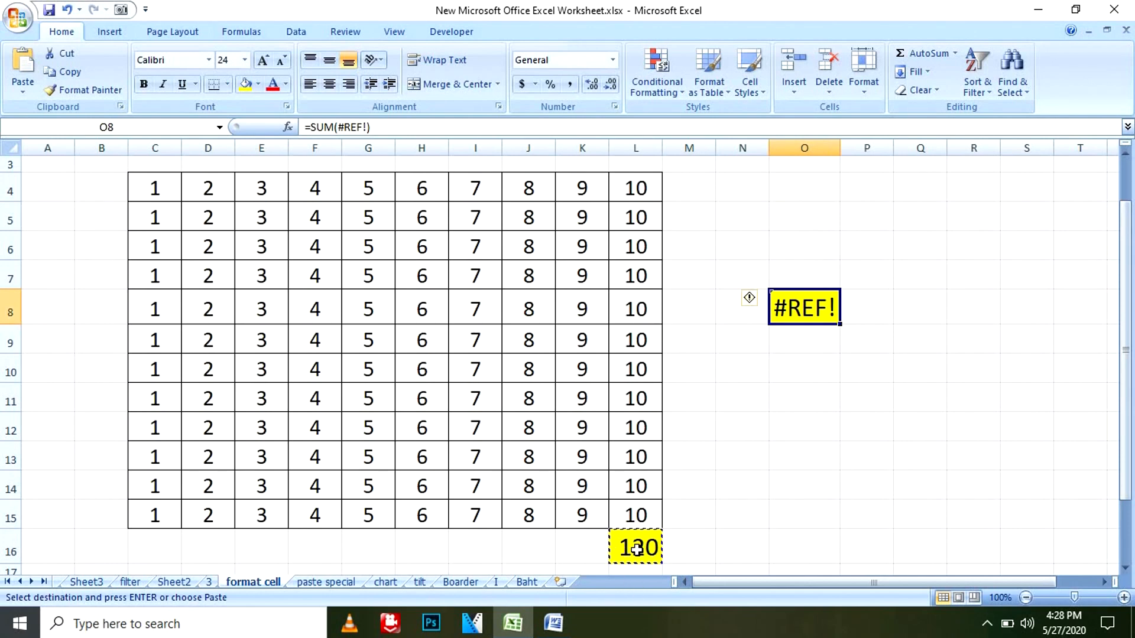
left_click(636, 550)
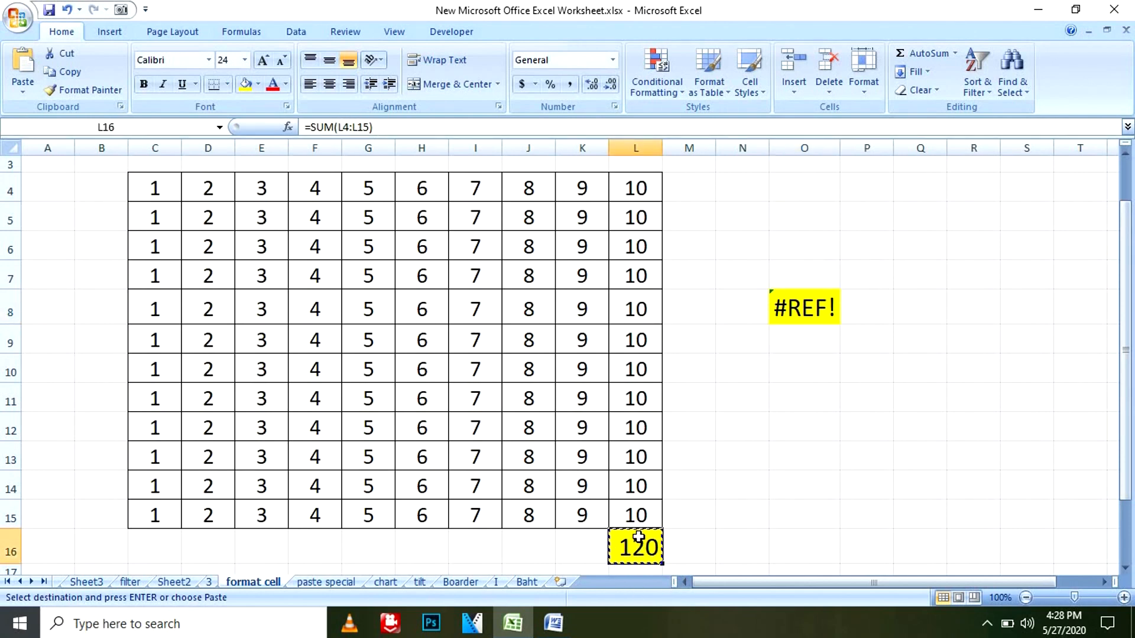
left_click(798, 306)
key("ctrl+v")
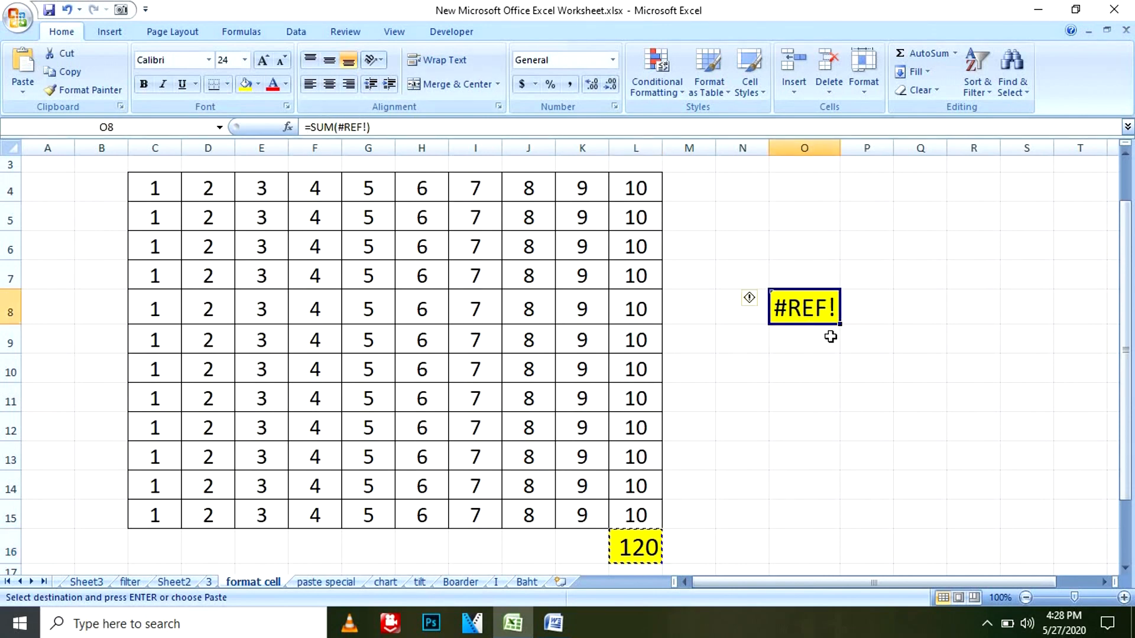
key("Delete")
- Copy the L16 total and, after checking the Word list, paste only its value into O8 with Paste Special
left_click(629, 561)
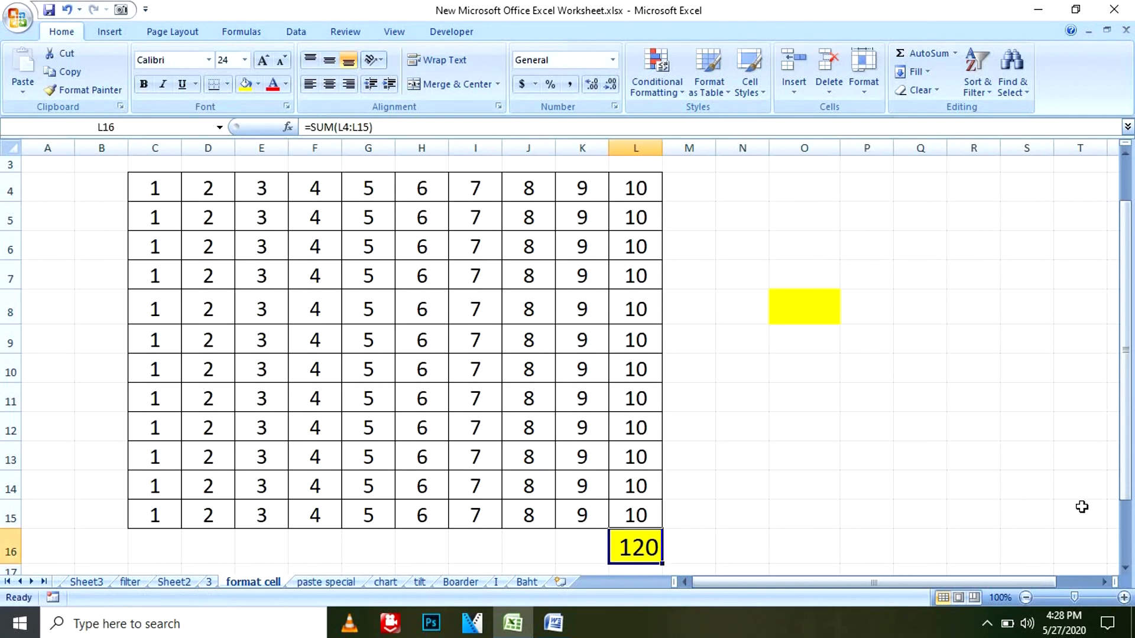
key("ctrl+c")
left_click(790, 306)
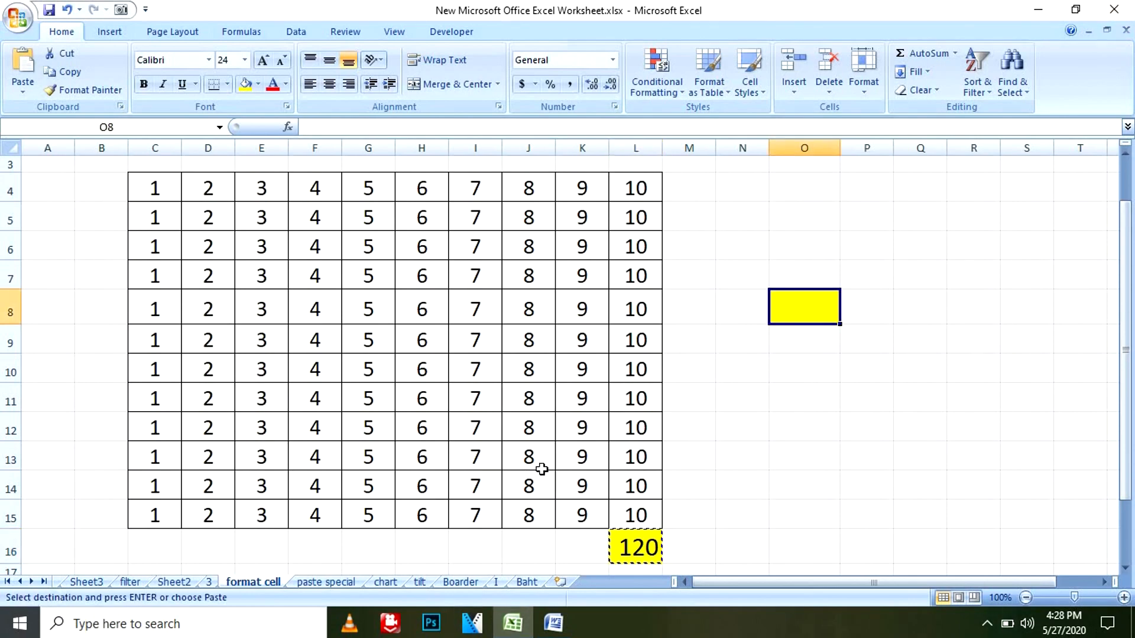
left_click(553, 623)
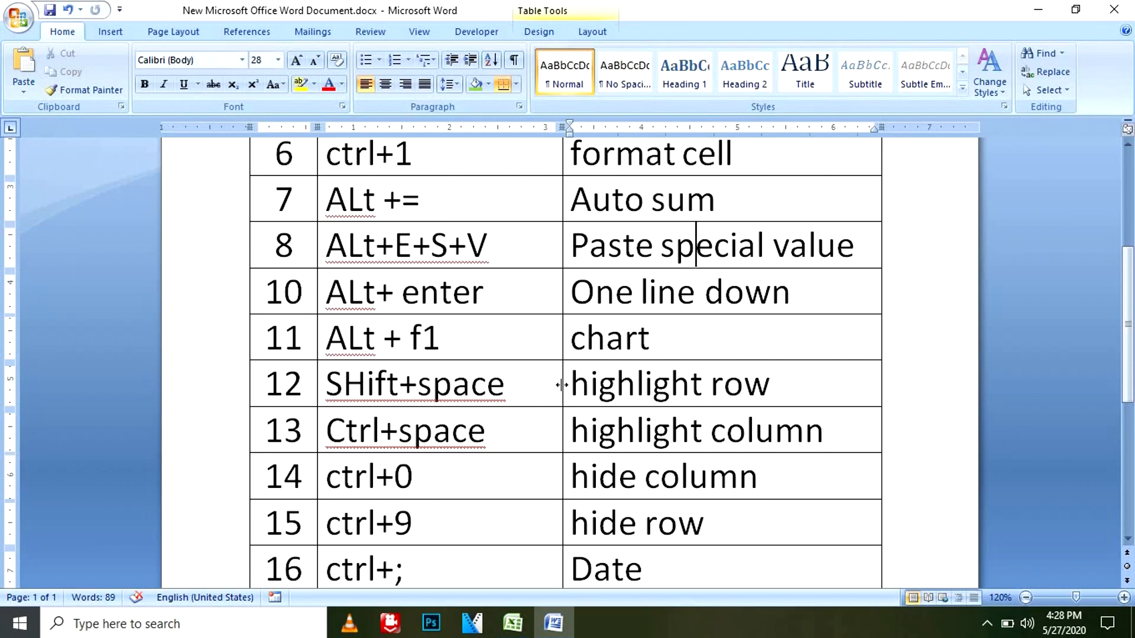
left_click(512, 623)
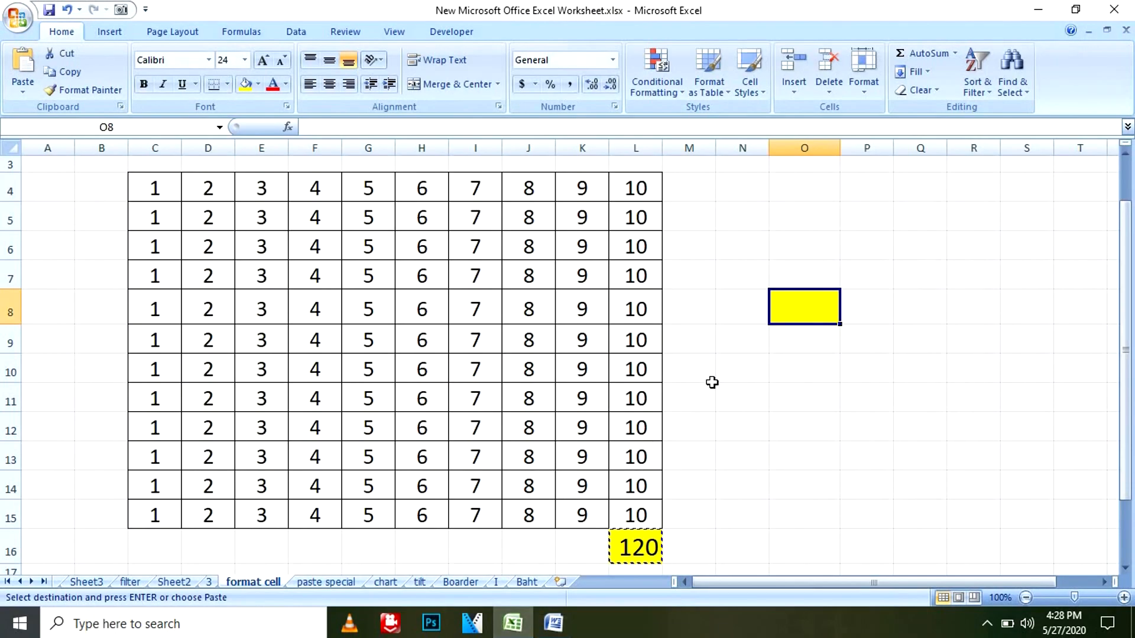
key("alt")
key("e")
key("s")
key("v")
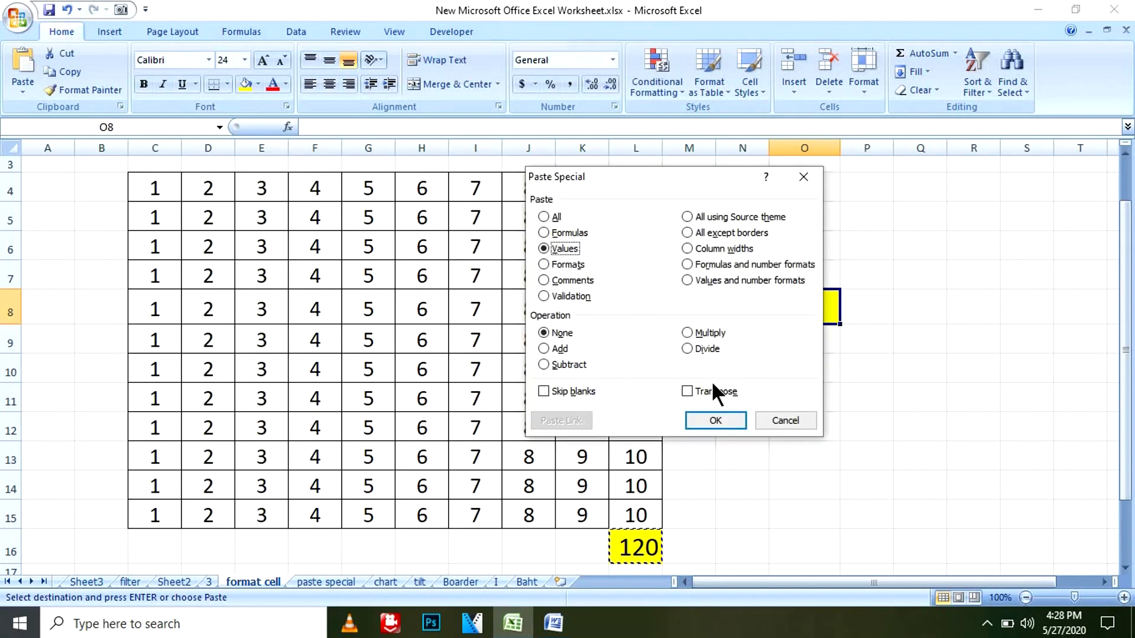
left_click(712, 418)
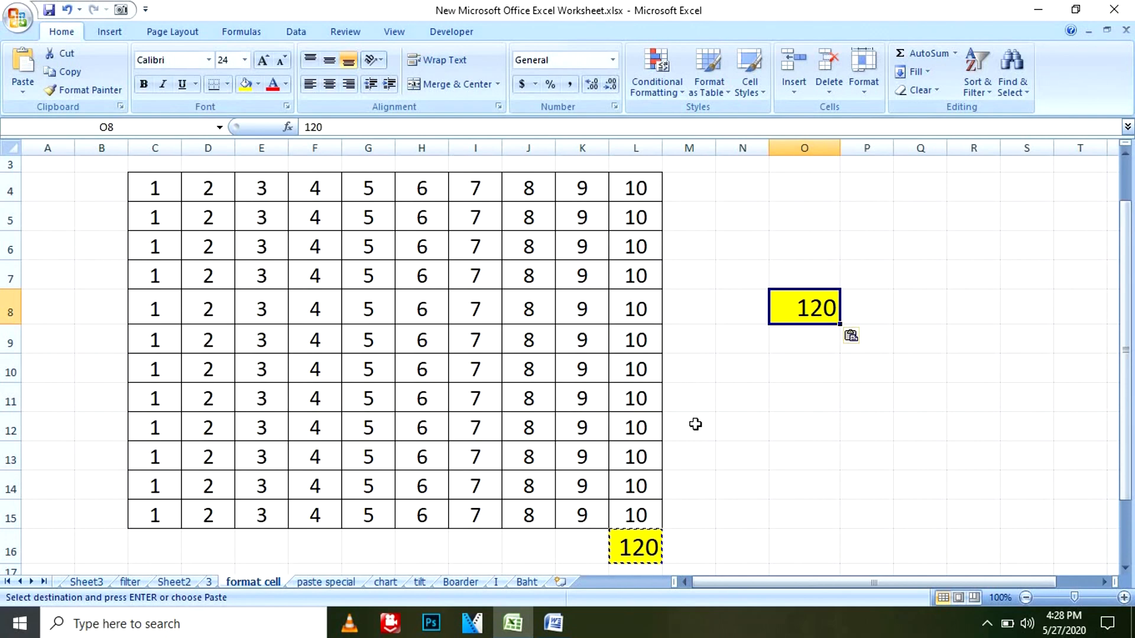
left_click(896, 310)
key("Escape")
left_click(805, 306)
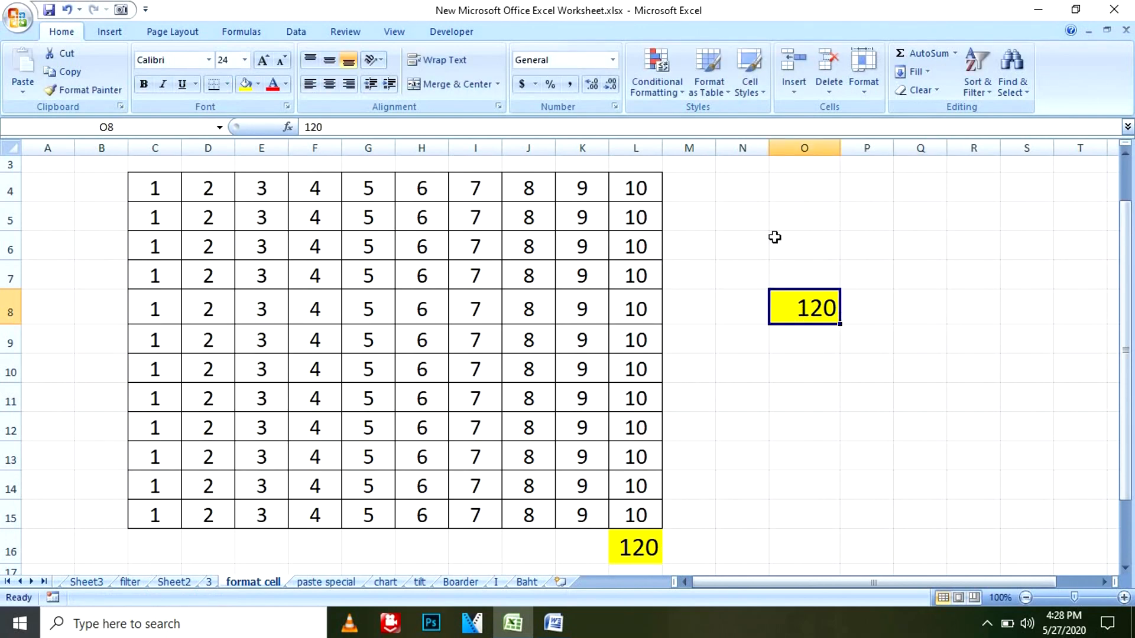
- Check the One line down entry in the Word shortcut list and return to the Excel workbook
left_click(1035, 10)
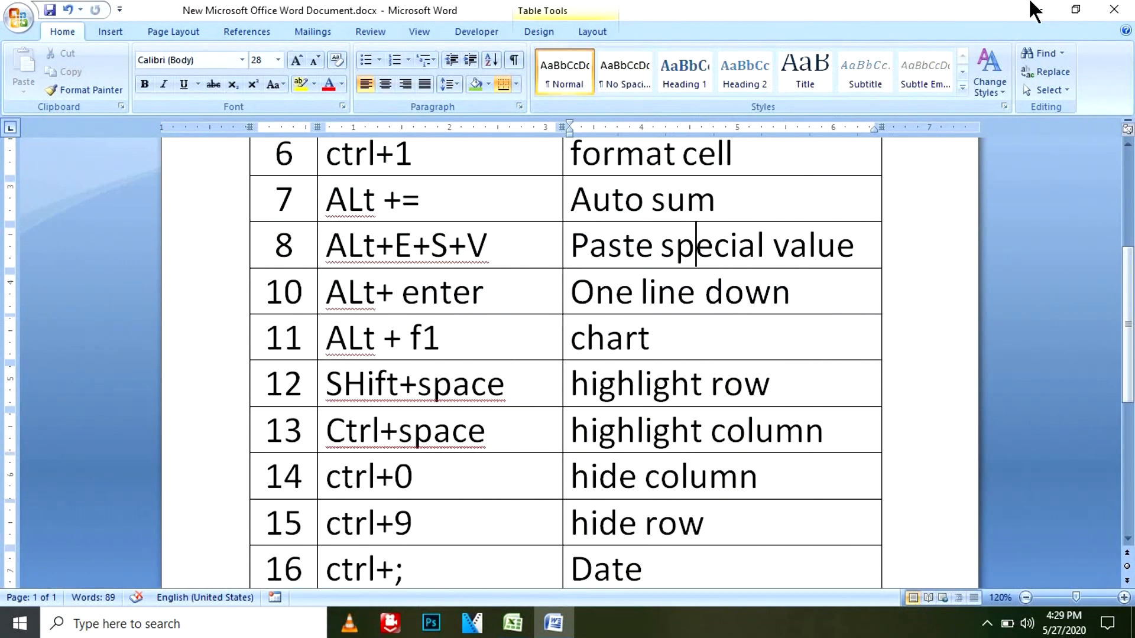
left_click(1035, 10)
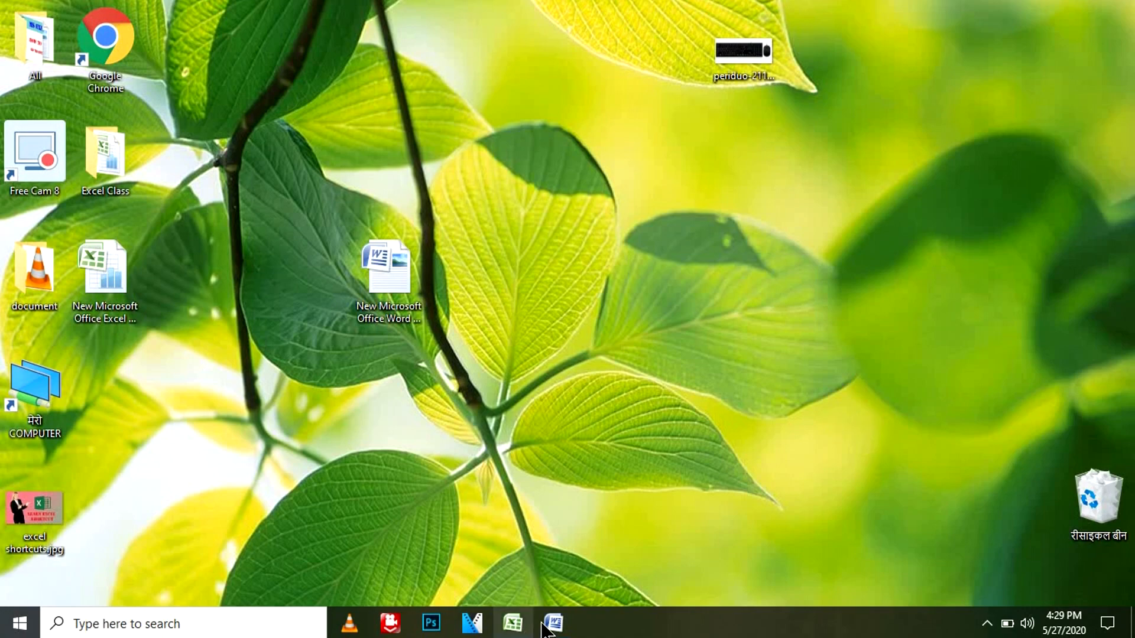
left_click(523, 631)
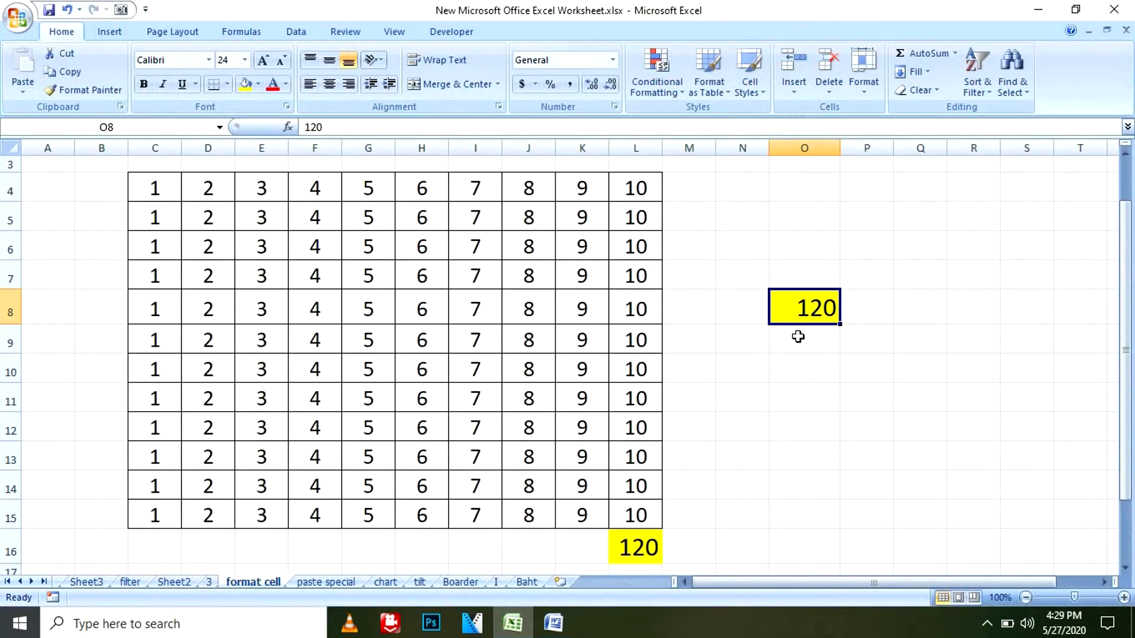
left_click(553, 623)
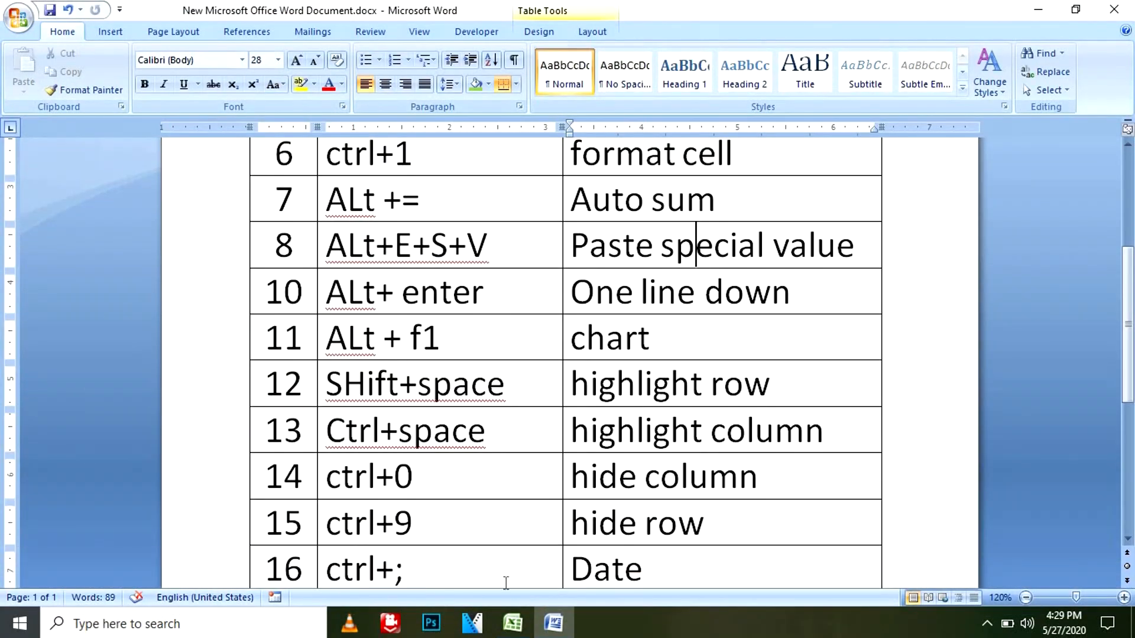
left_click(512, 624)
scroll(516, 316, "down", 5)
scroll(471, 297, "up", 5)
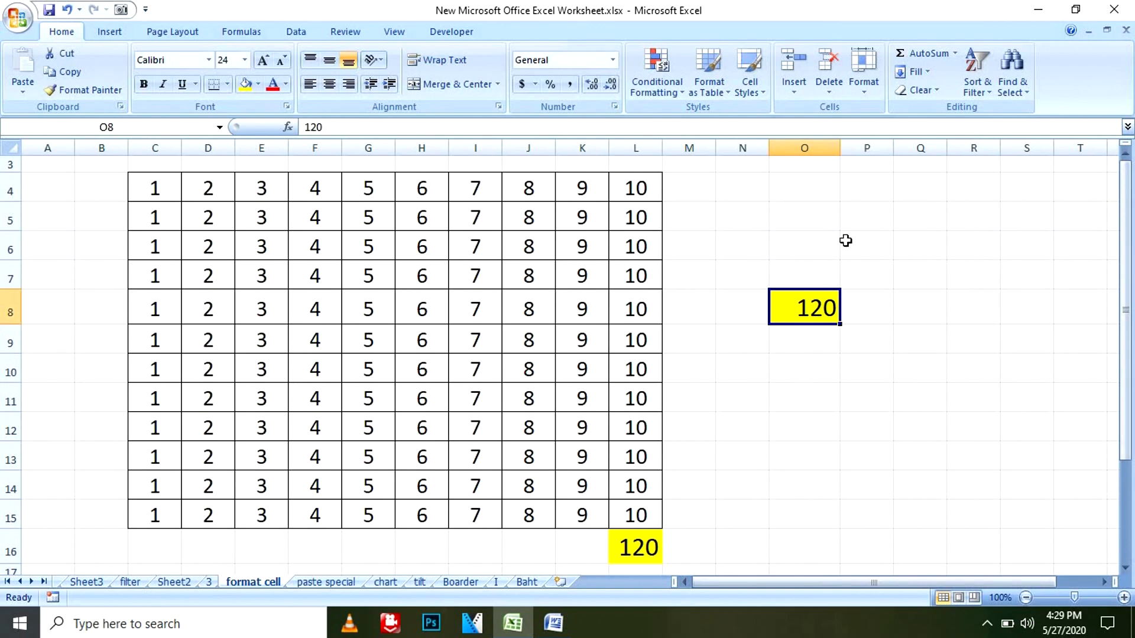
- Enter "hello how are you" in cell Q6
left_click(892, 245)
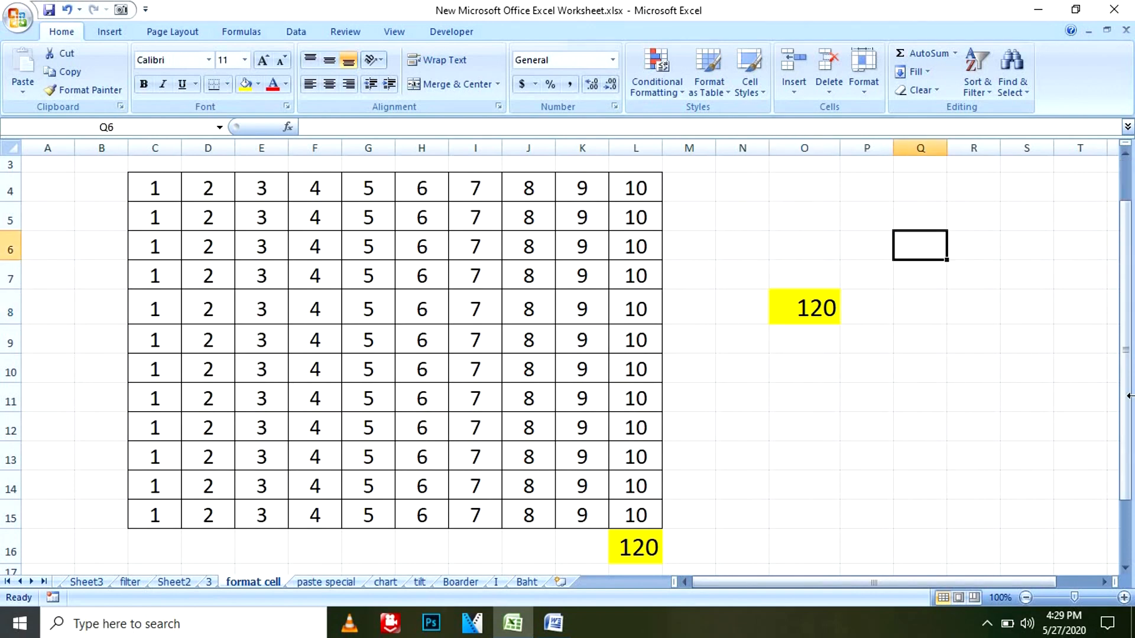
type("hello hwo")
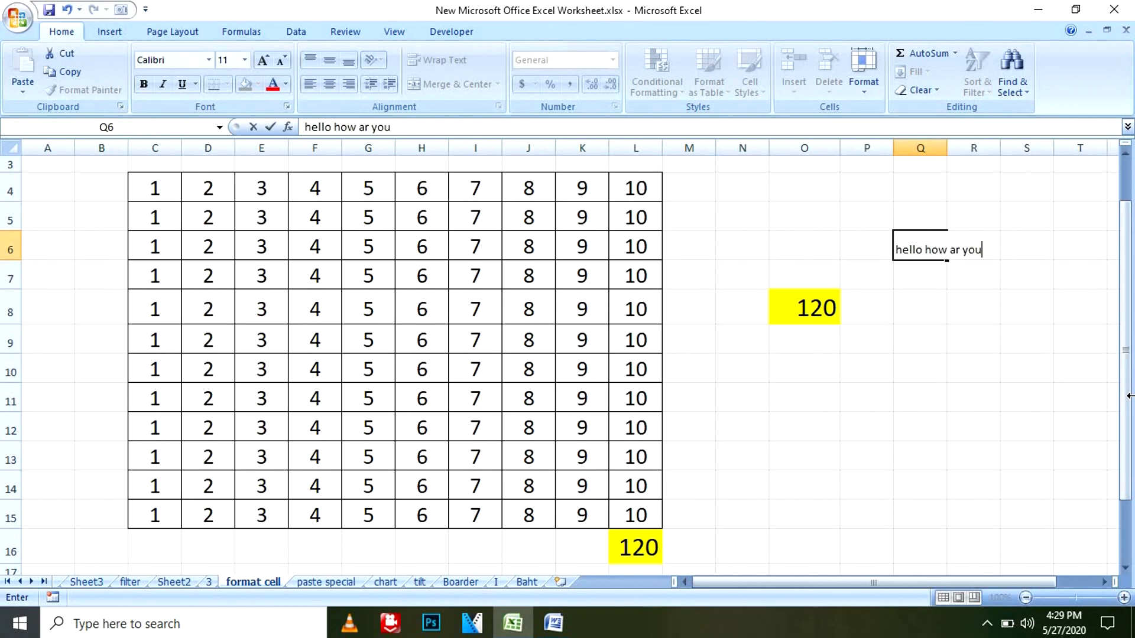
key("BackSpace")
key("BackSpace")
key("BackSpace")
type("e you")
key("Return")
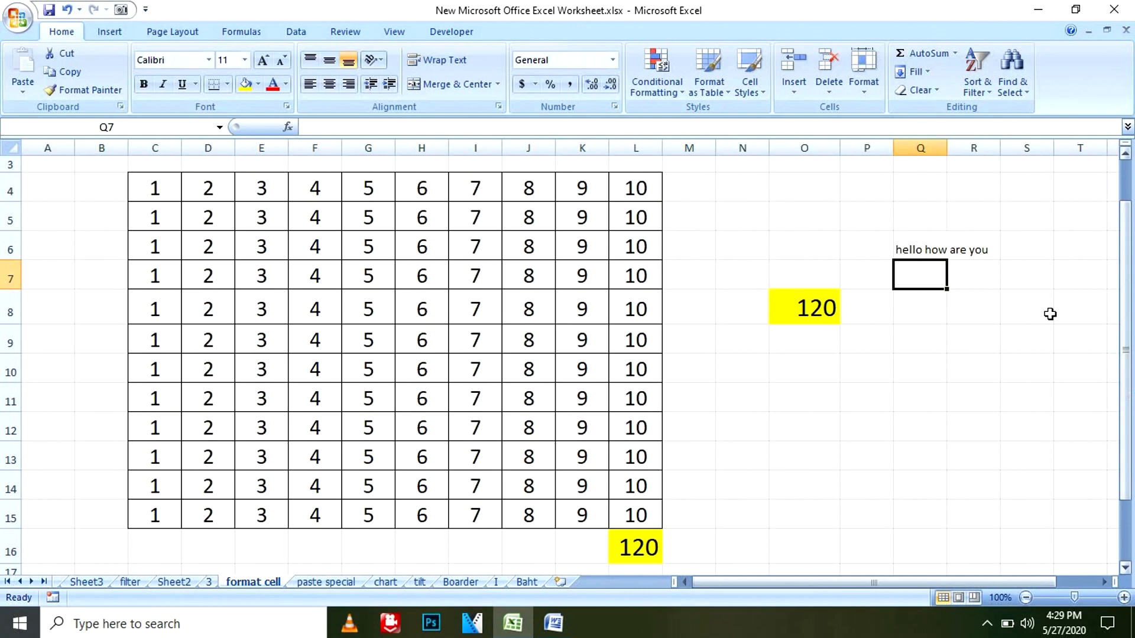
- Add a line break at the end of the text in Q6 and commit the edit
left_click(961, 260)
left_click(925, 248)
left_click(434, 127)
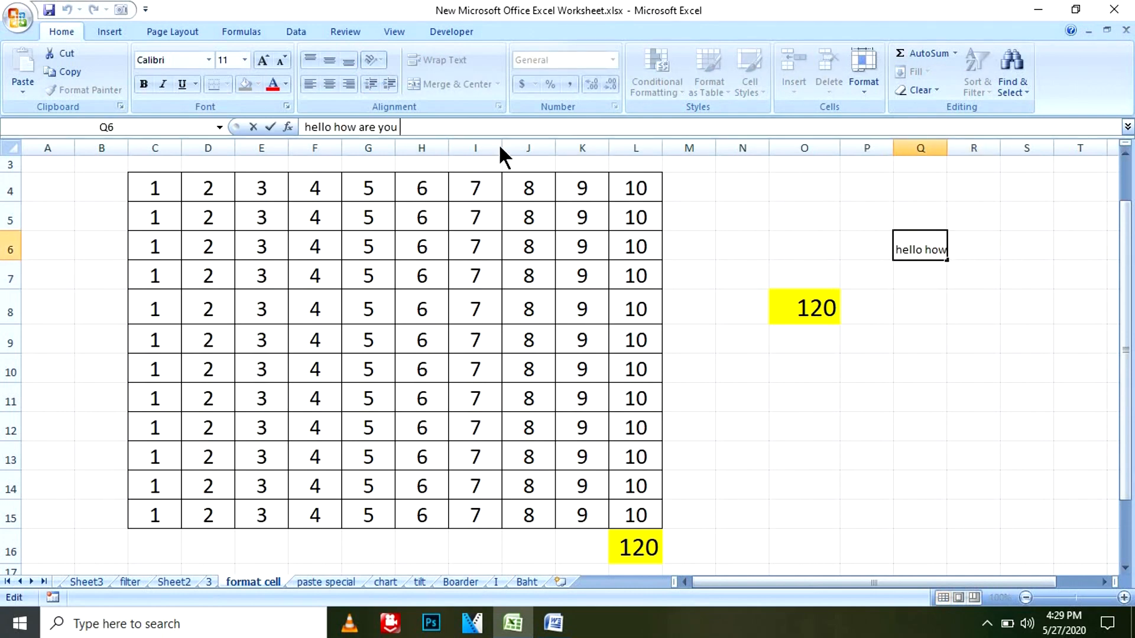
key("BackSpace")
key("BackSpace")
key("BackSpace")
key("BackSpace")
key("BackSpace")
key("BackSpace")
key("BackSpace")
key("BackSpace")
key("BackSpace")
key("BackSpace")
key("BackSpace")
key("BackSpace")
key("BackSpace")
key("BackSpace")
key("BackSpace")
key("BackSpace")
key("BackSpace")
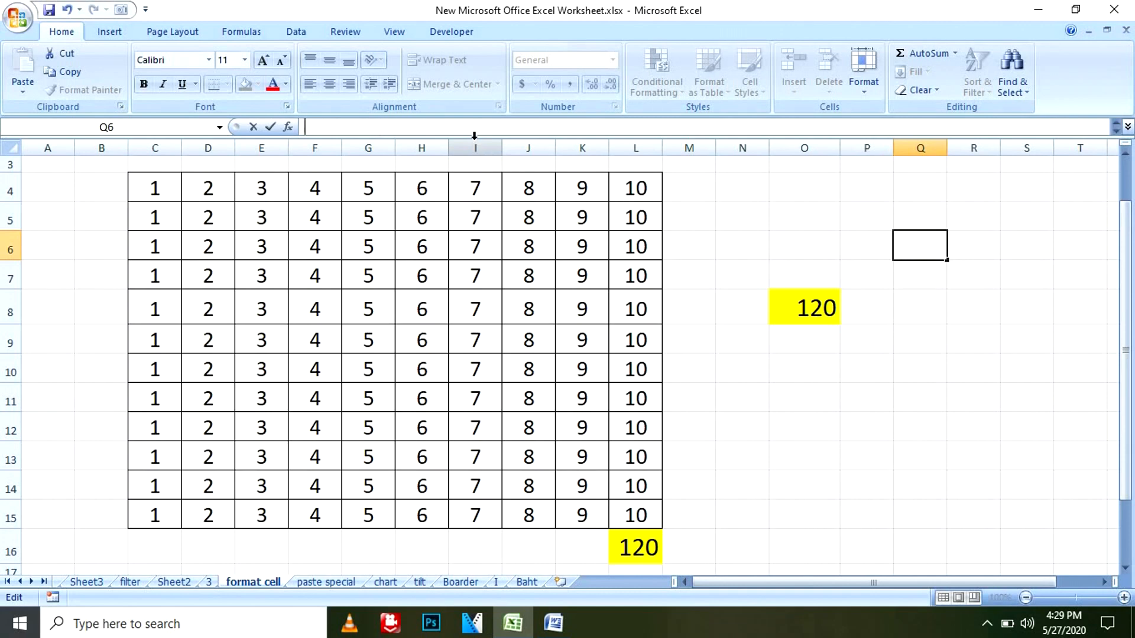
left_click_drag(973, 364, 971, 354)
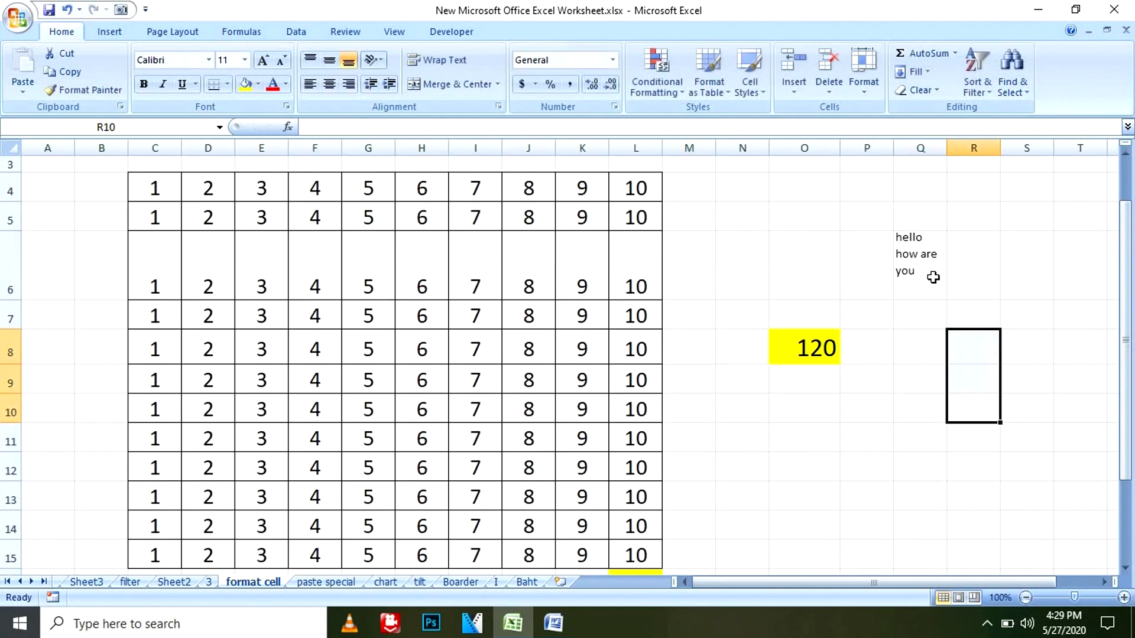
- Append the filler text "dsfljlljsdjfldjsflsdlfj" to the text in Q6
double_click(922, 278)
type("dsfljllj")
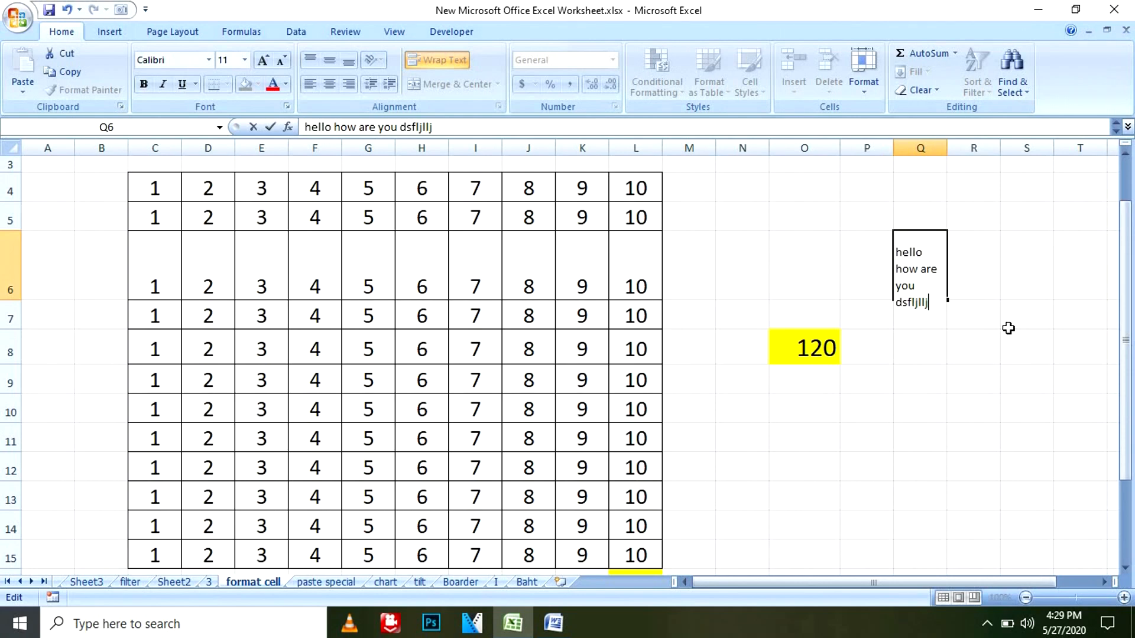
type("sdjfldjsflsdlfj")
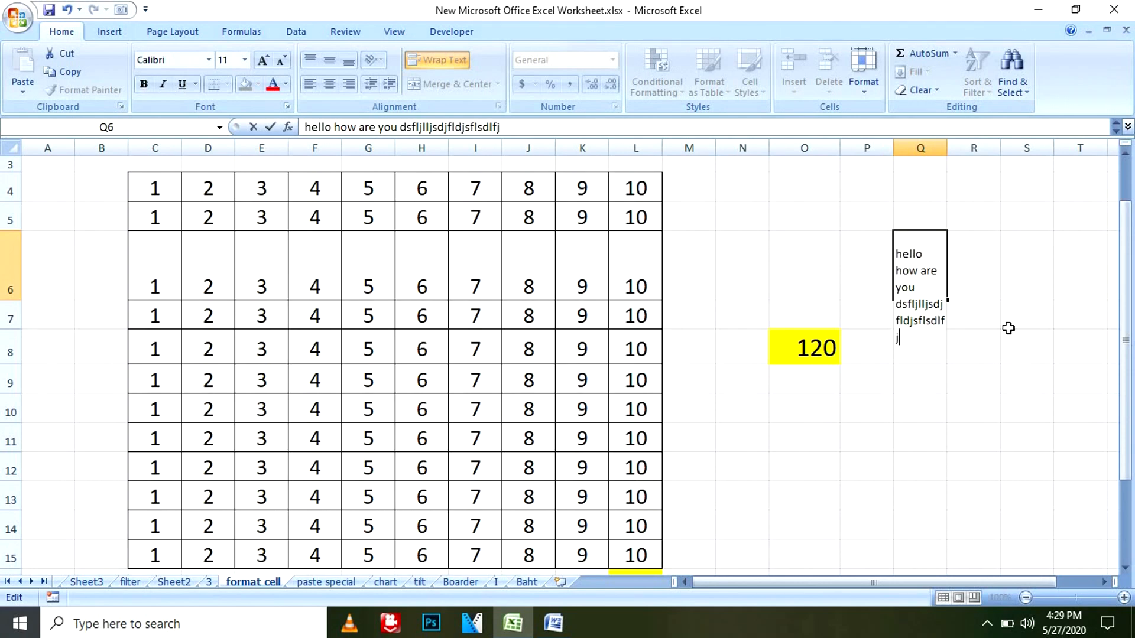
left_click(1037, 365)
- Clear the contents of Q6 and switch to the Word shortcut list
left_click(904, 260)
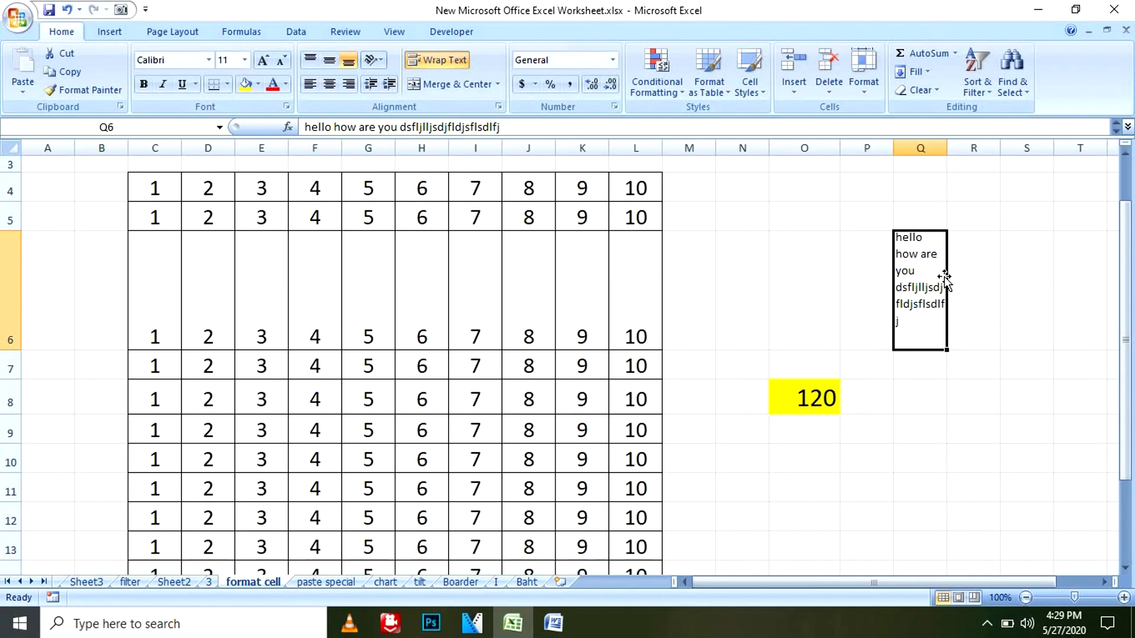
key("Delete")
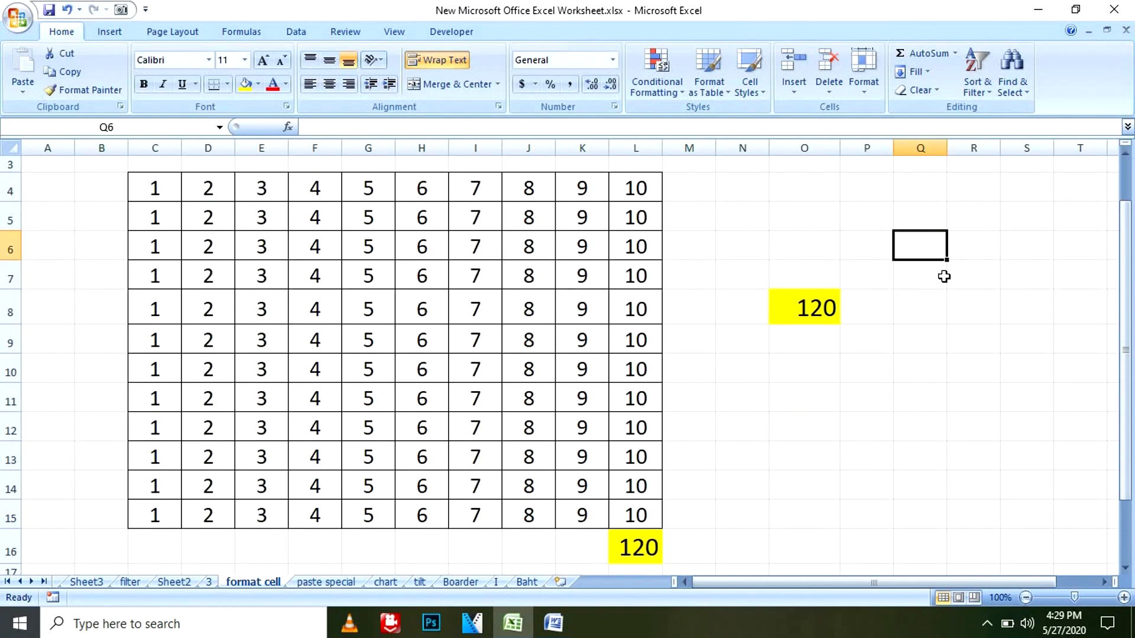
left_click(553, 623)
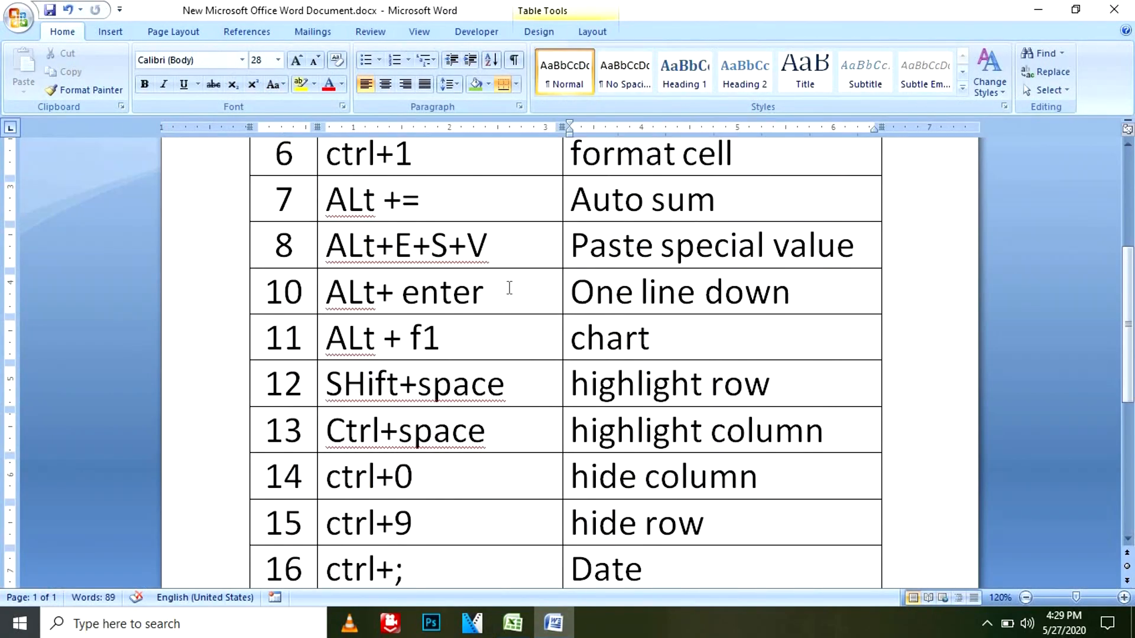
- Switch to the Excel workbook, open the chart sheet and select the maize, barley and rice table in C3:E8
left_click(512, 624)
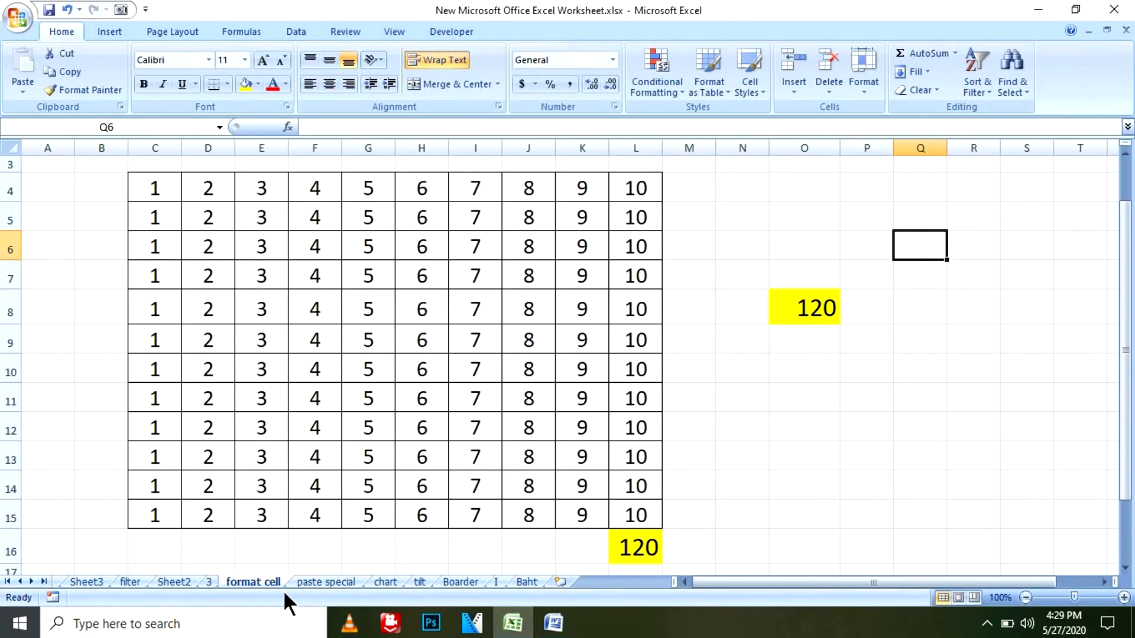
left_click(214, 579)
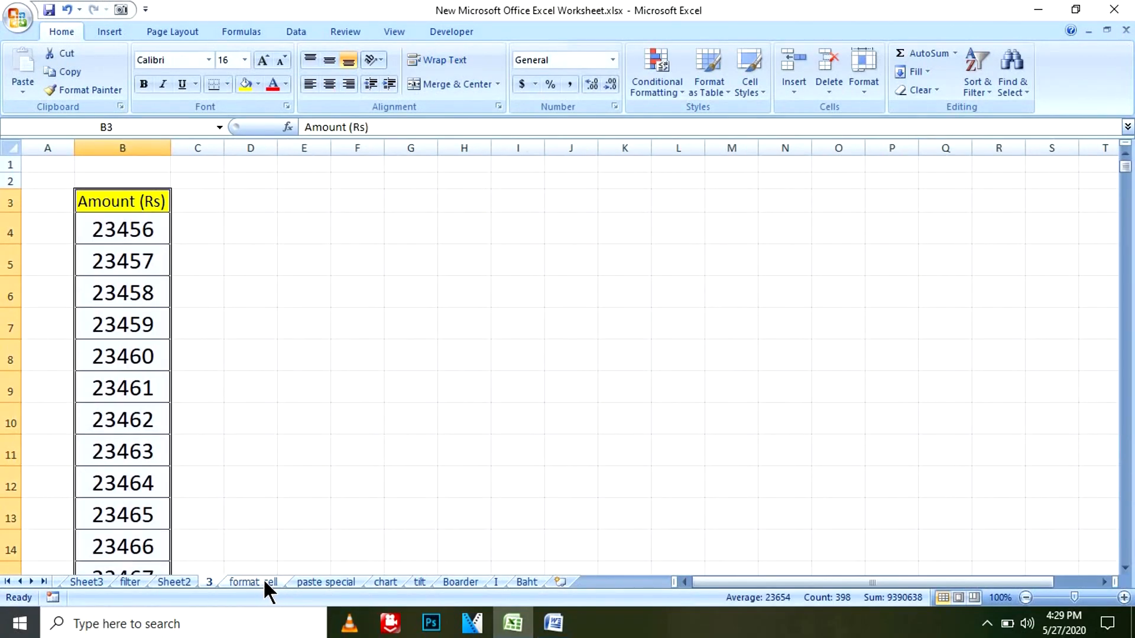
left_click(301, 582)
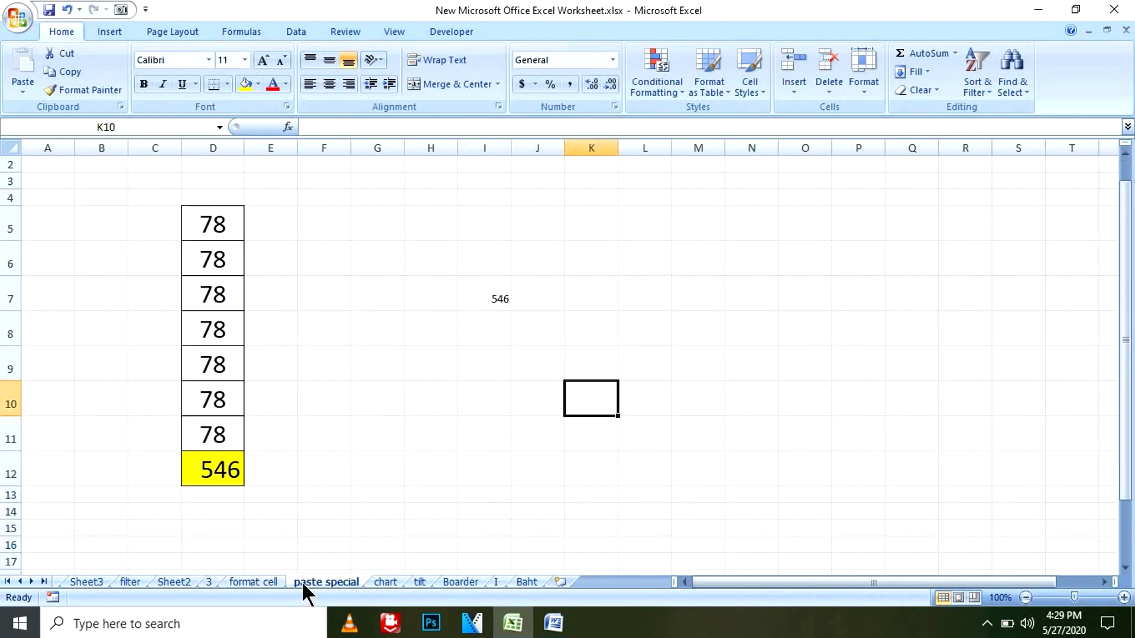
left_click(255, 584)
left_click(340, 585)
left_click(378, 582)
left_click(170, 209)
left_click_drag(254, 266, 322, 399)
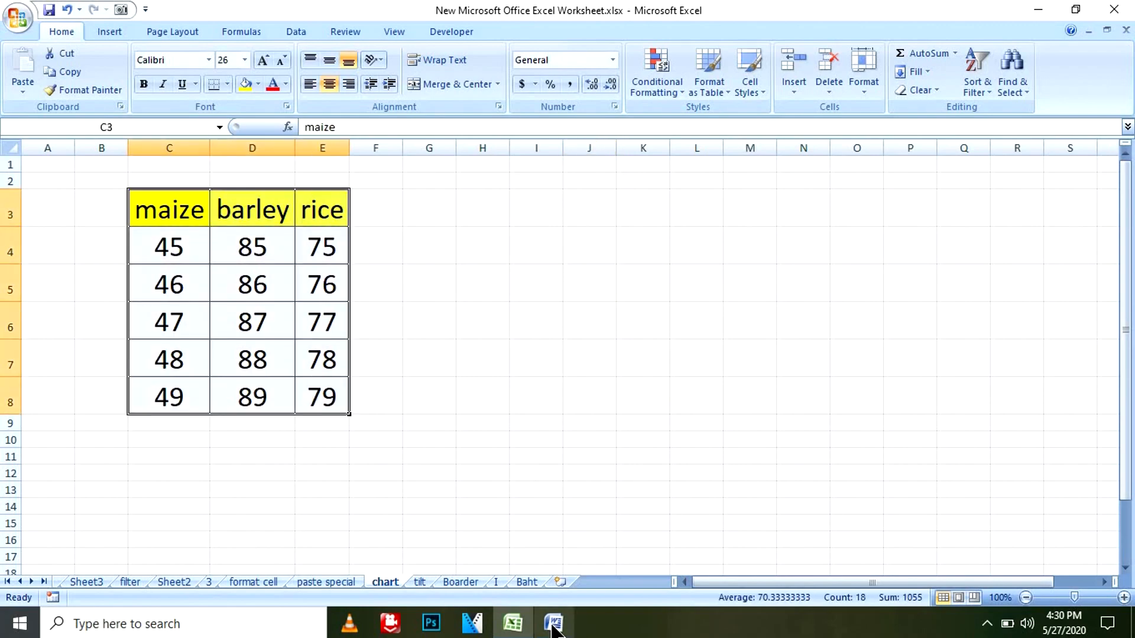
- Check the chart entry in the Word shortcut list and insert a default column chart from C3:E8 in Excel
left_click(553, 623)
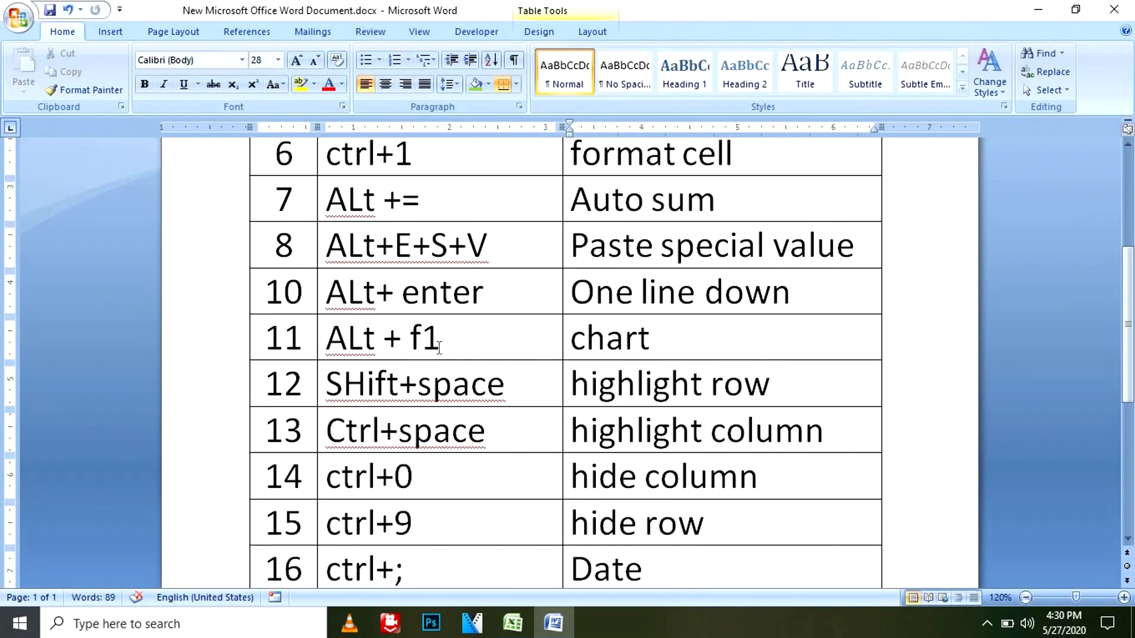
left_click(520, 622)
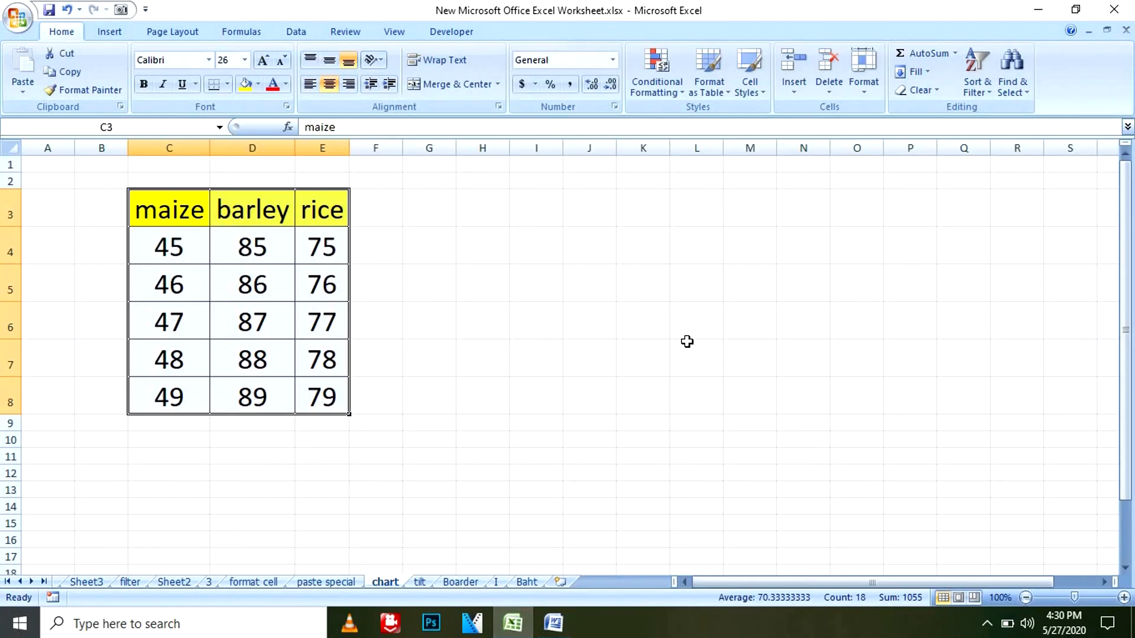
key("alt+F1")
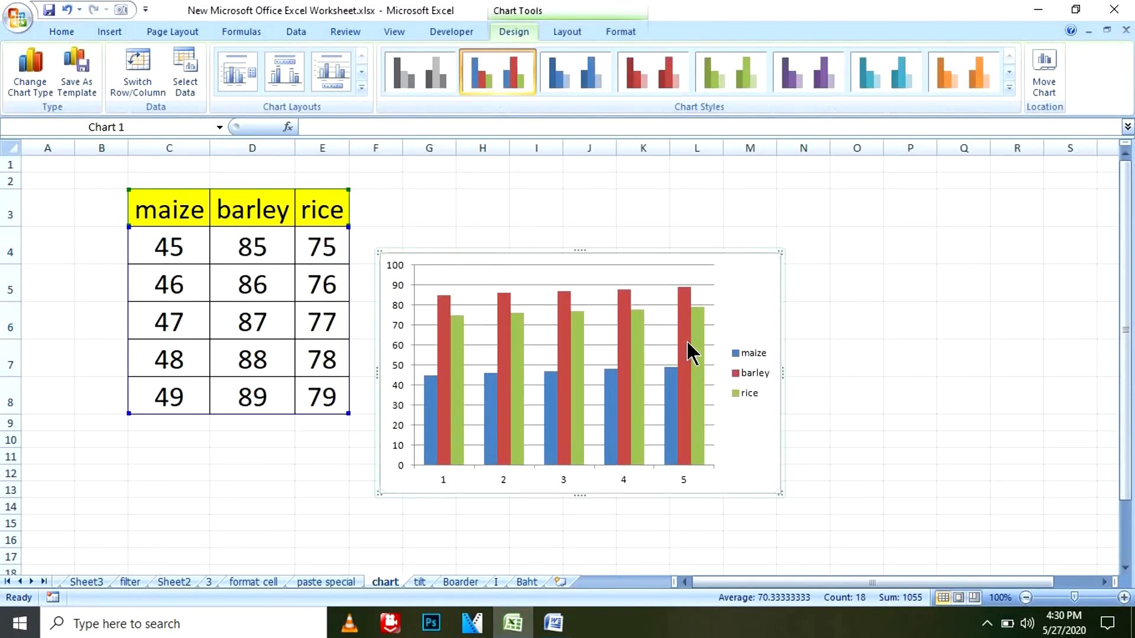
- Move the chart away from the data table so it spans about columns H to O
left_click(661, 265)
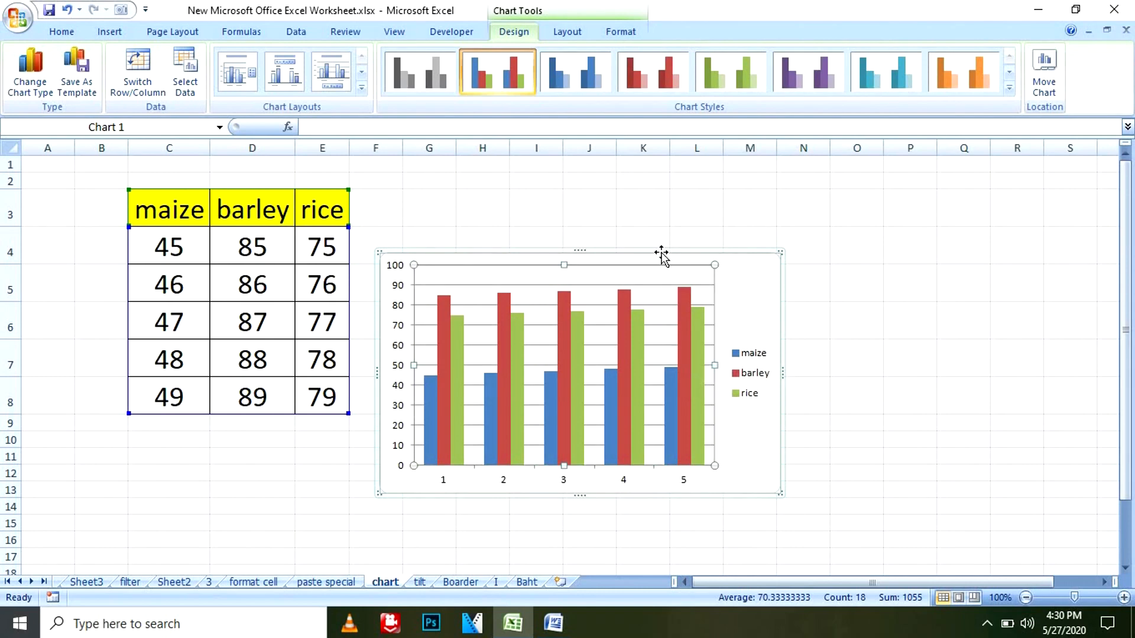
left_click_drag(679, 254, 765, 224)
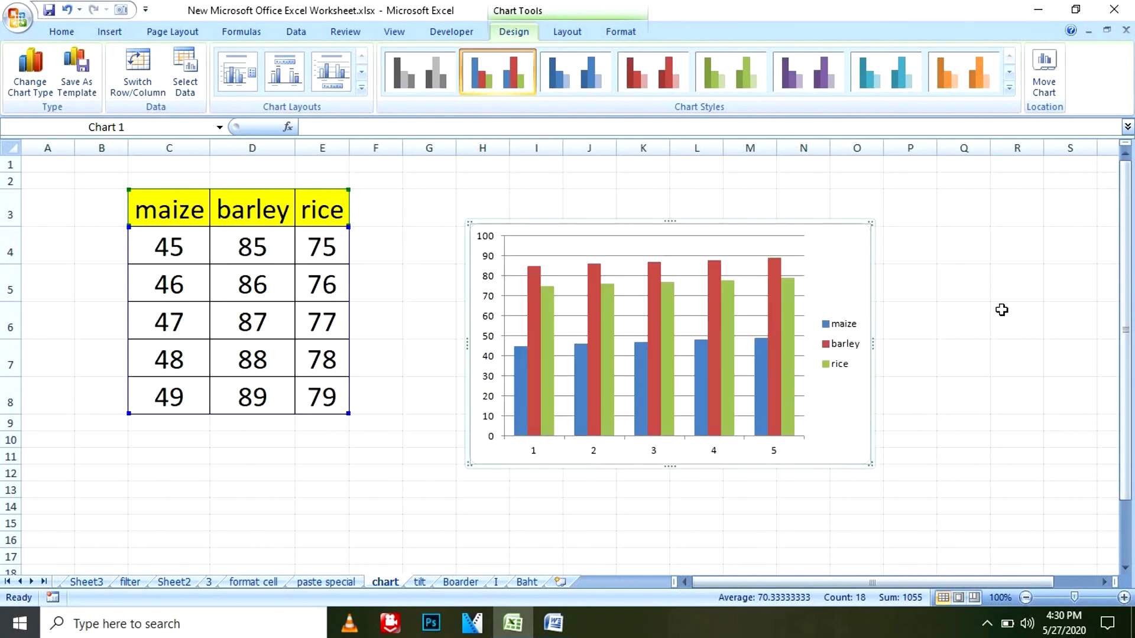
left_click(1001, 310)
- Delete the column chart and reselect the table in C3:E8
left_click(679, 324)
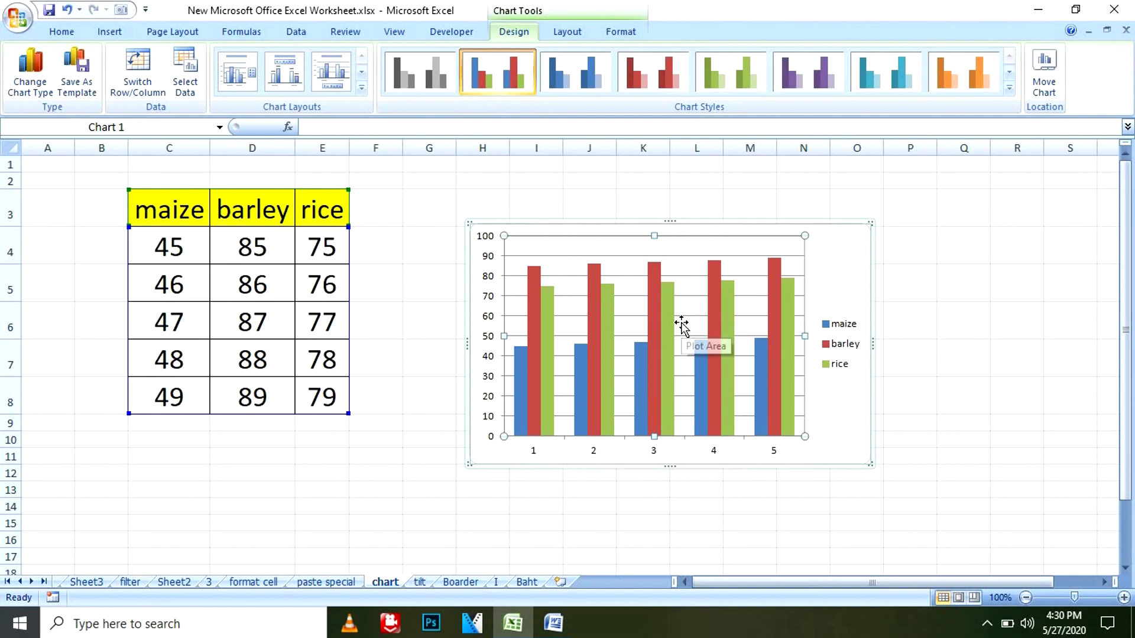
left_click(866, 227)
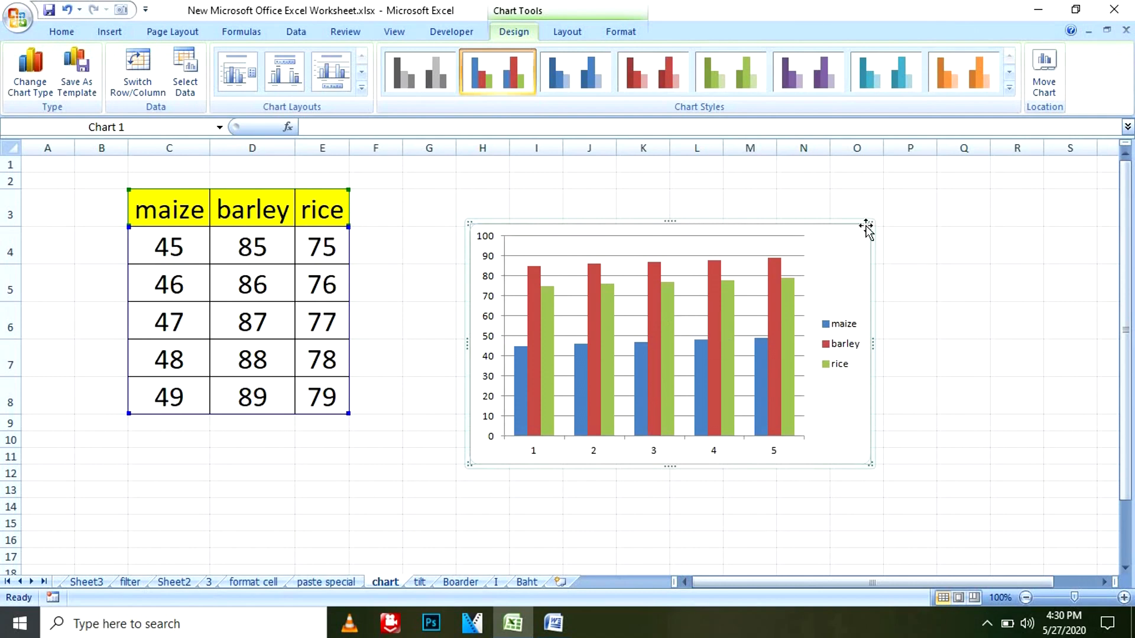
right_click(881, 237)
left_click(896, 243)
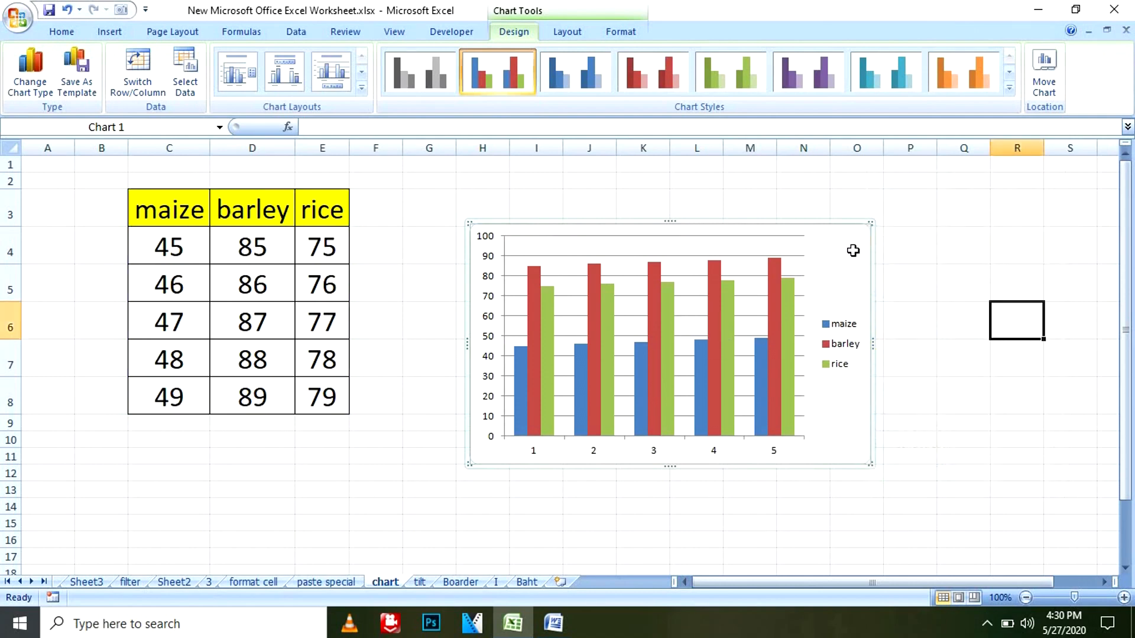
left_click_drag(193, 208, 321, 390)
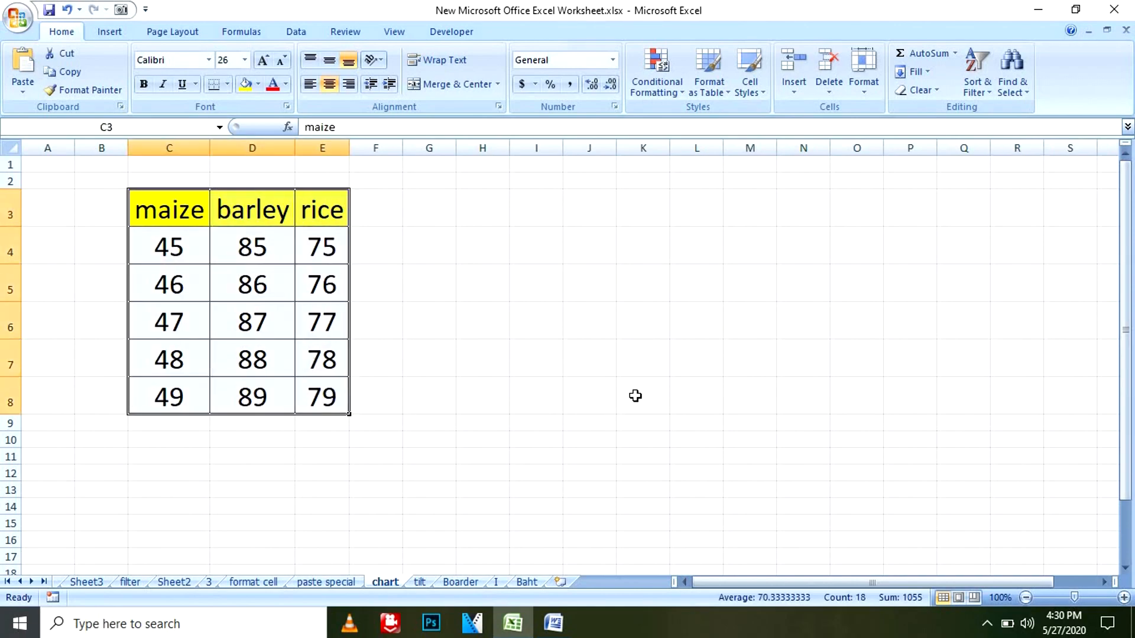
- Consult the Word shortcut list, then hide column D on the tilt sheet in Excel and unhide it
left_click(553, 623)
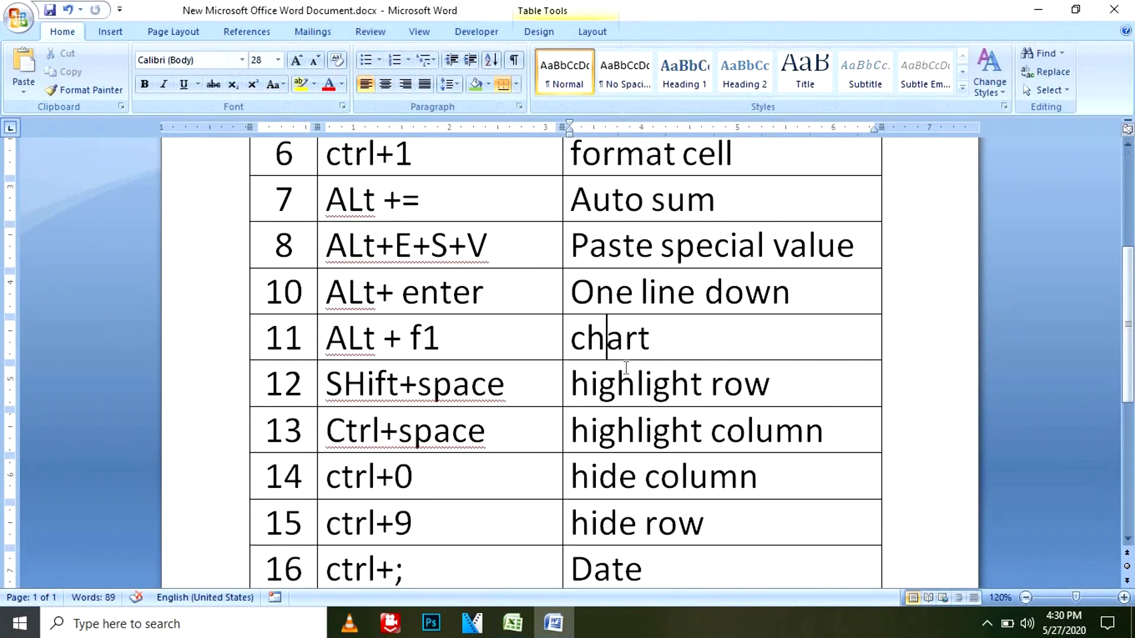
left_click(512, 623)
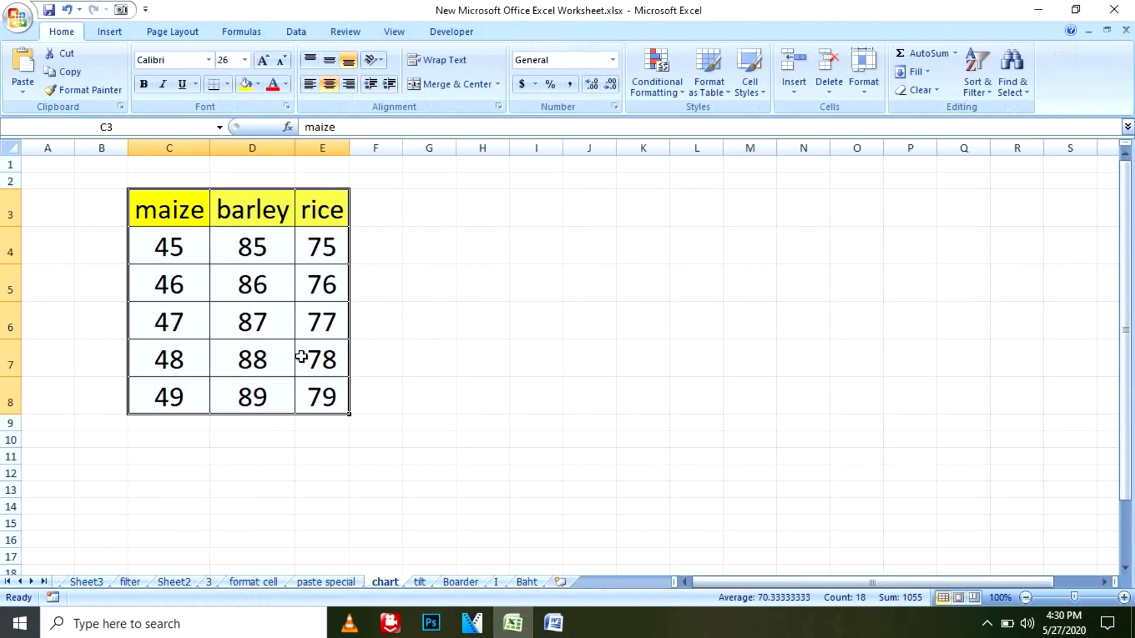
key("ctrl+Page_Down")
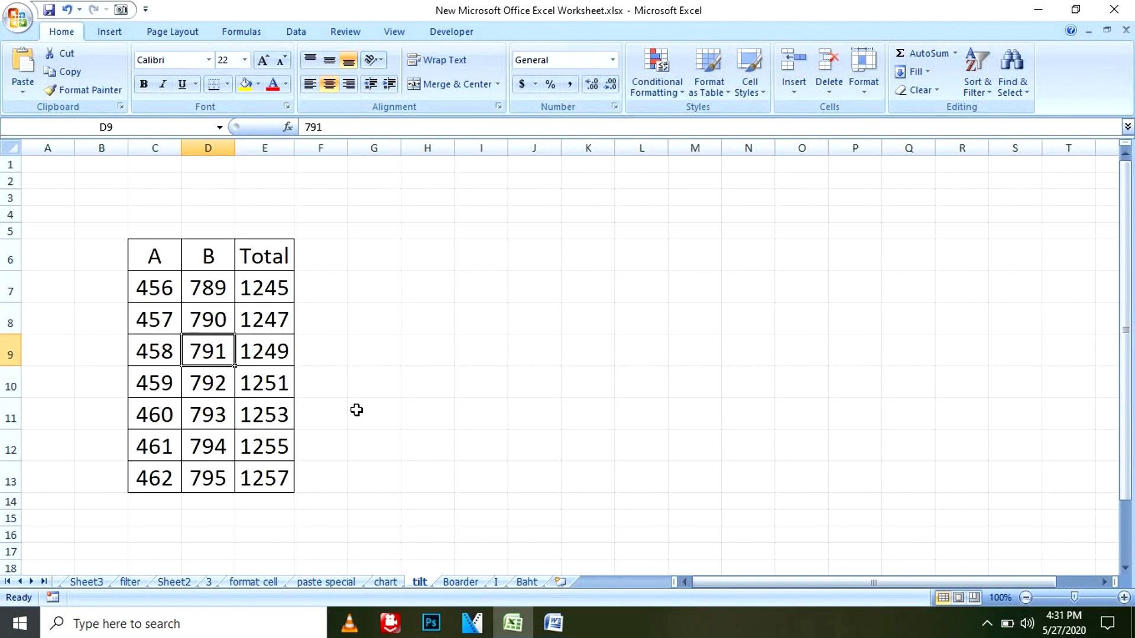
key("ctrl+0")
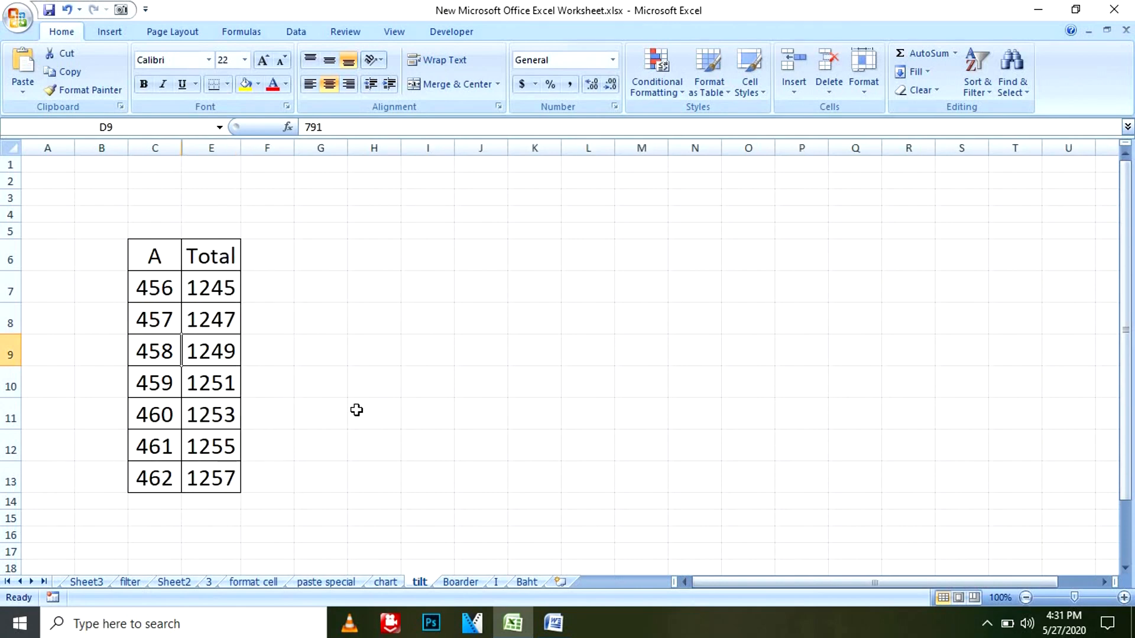
key("ctrl+shift+0")
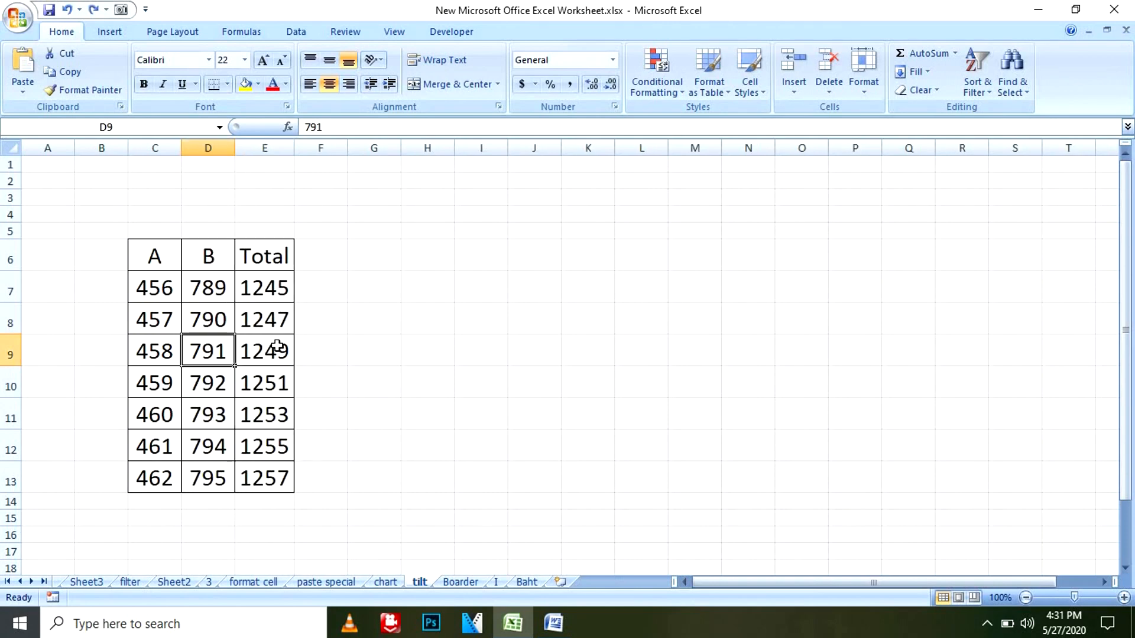
- Consult the hide row entry in the Word list, then hide row 9 on the tilt sheet and unhide it
key("alt+Tab")
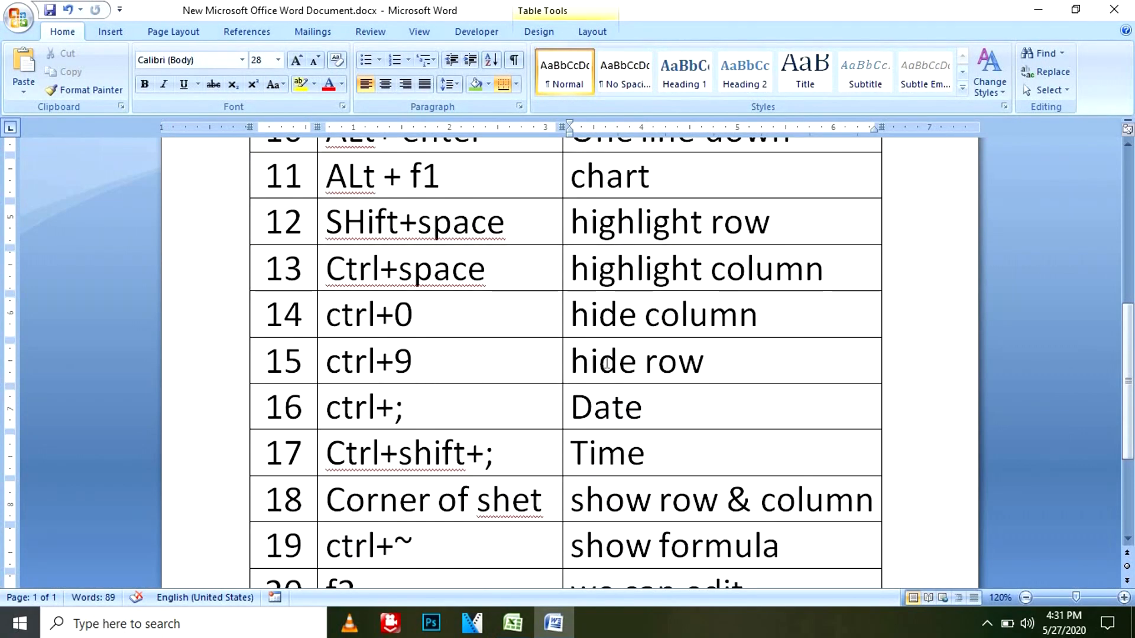
left_click(512, 623)
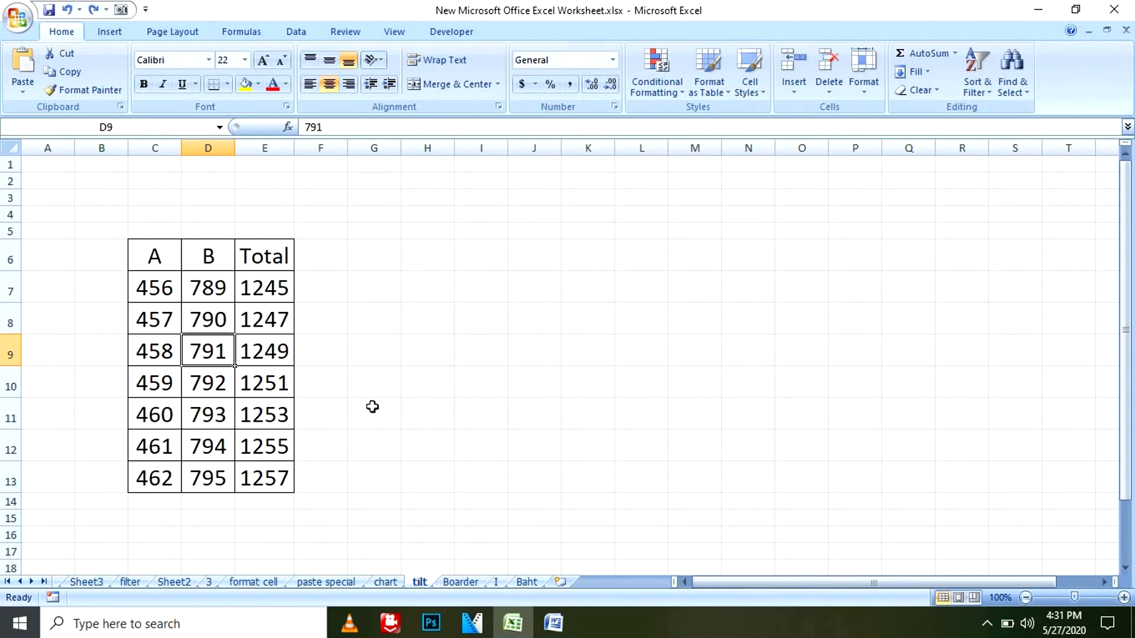
key("ctrl+9")
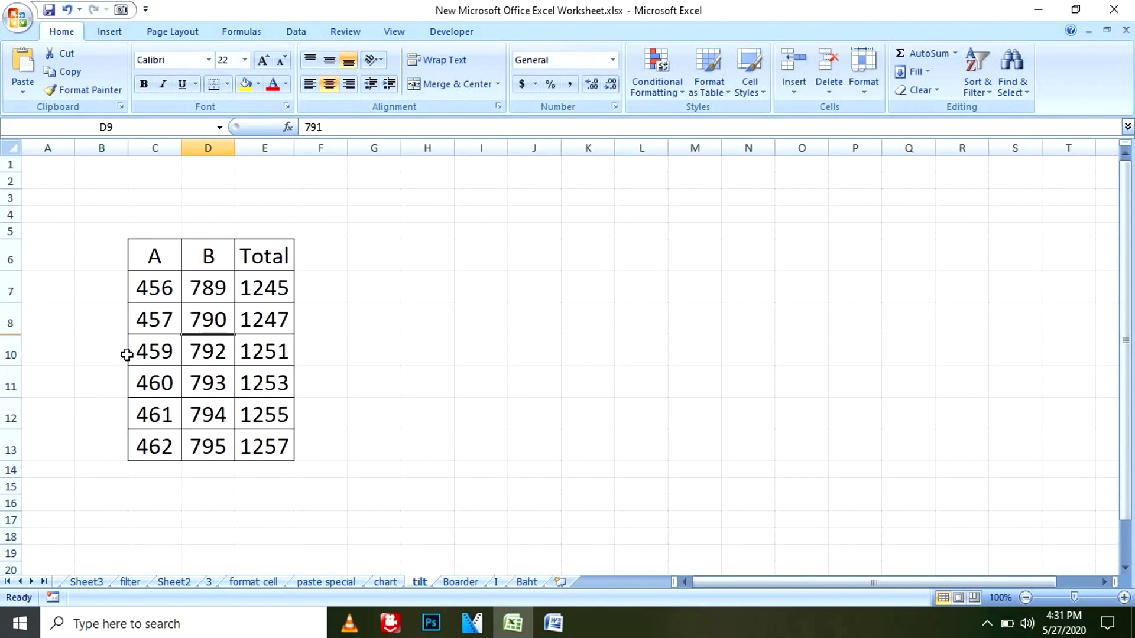
key("ctrl+shift+9")
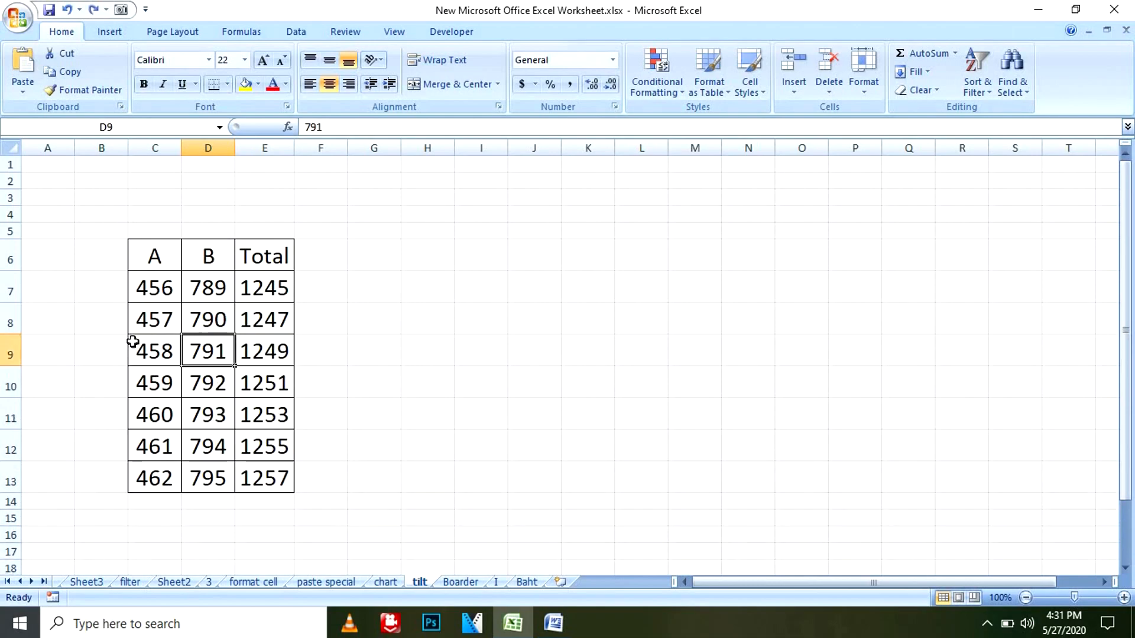
- Check the Date shortcut in the Word list and insert the current date in cell I9 of the tilt sheet
left_click(553, 623)
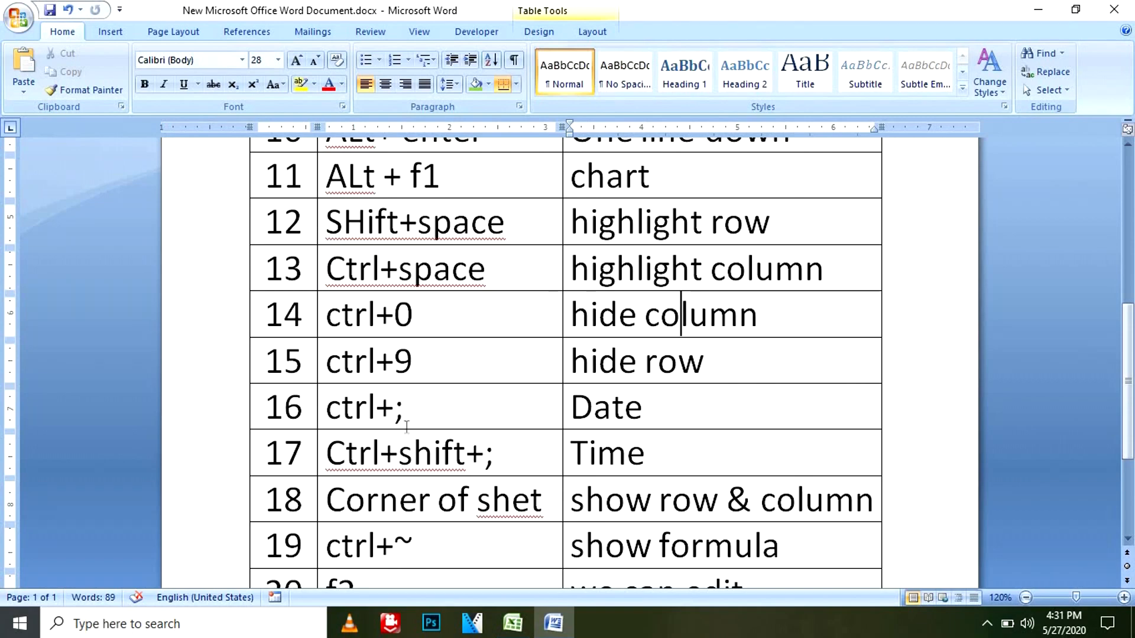
left_click(512, 623)
left_click(474, 360)
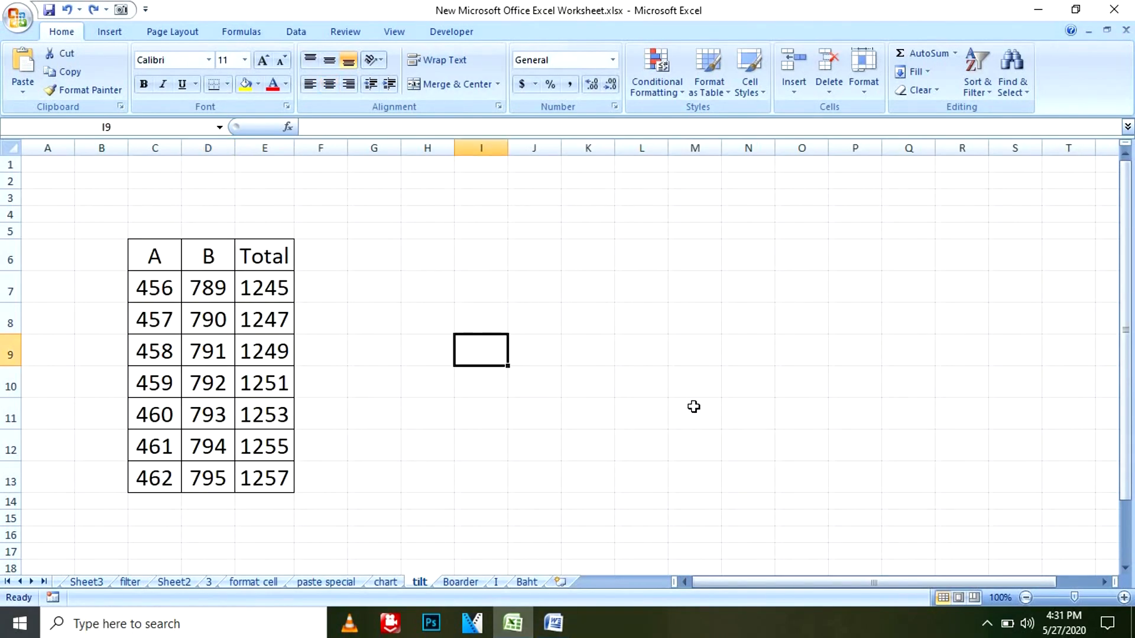
key("ctrl+semicolon")
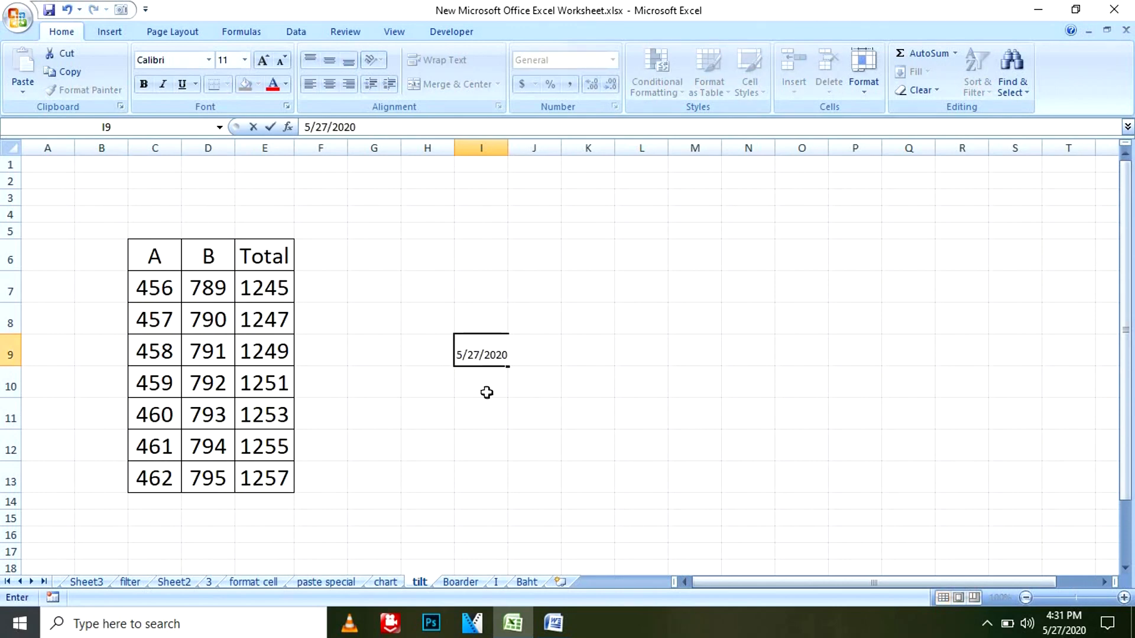
key("Return")
- Increase the font size of the date in I9 to 28
left_click(486, 357)
left_click(264, 58)
left_click(265, 58)
left_click(265, 58)
left_click(265, 58)
left_click(265, 58)
left_click(265, 58)
left_click(265, 58)
left_click(265, 58)
left_click(265, 58)
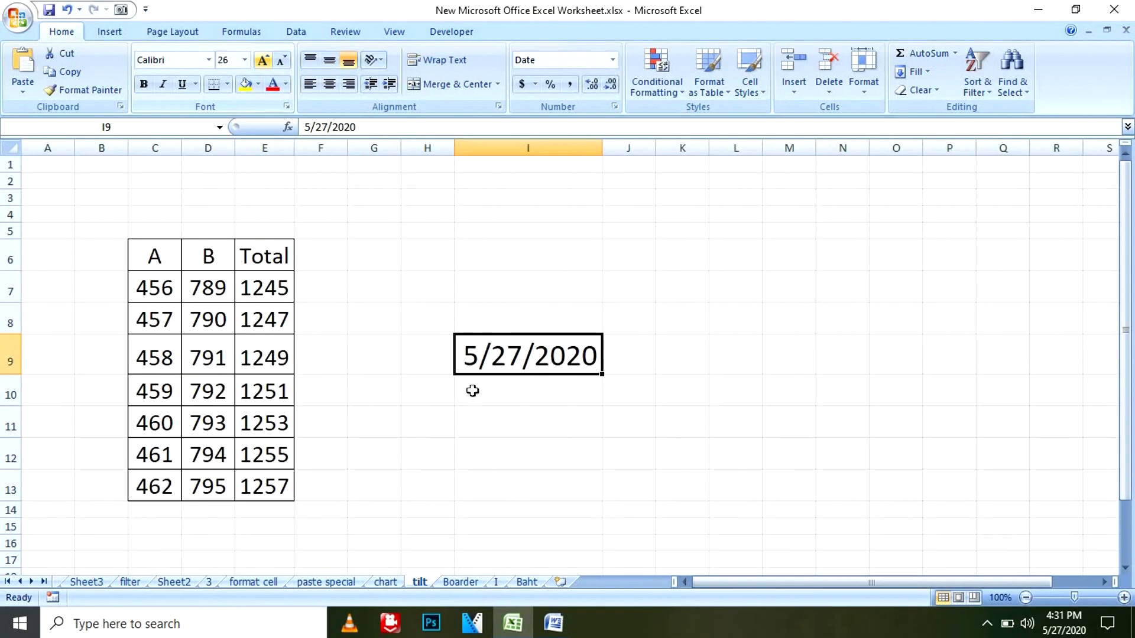
- Clear cell I9 and insert the current date in it again
left_click(489, 413)
left_click(501, 359)
key("Delete")
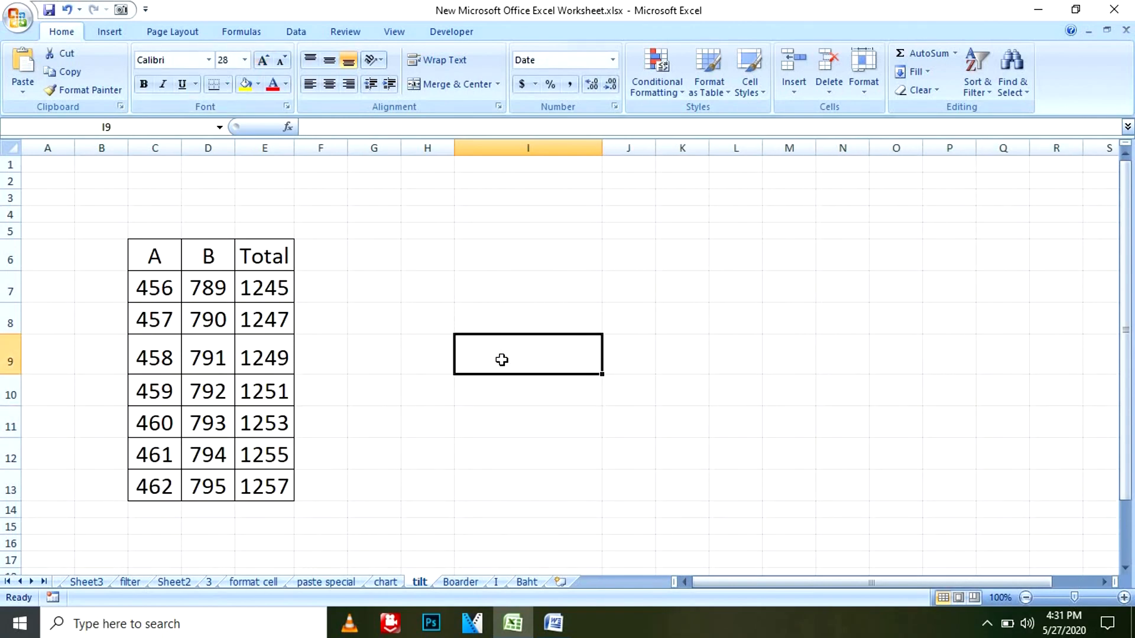
key("ctrl+semicolon")
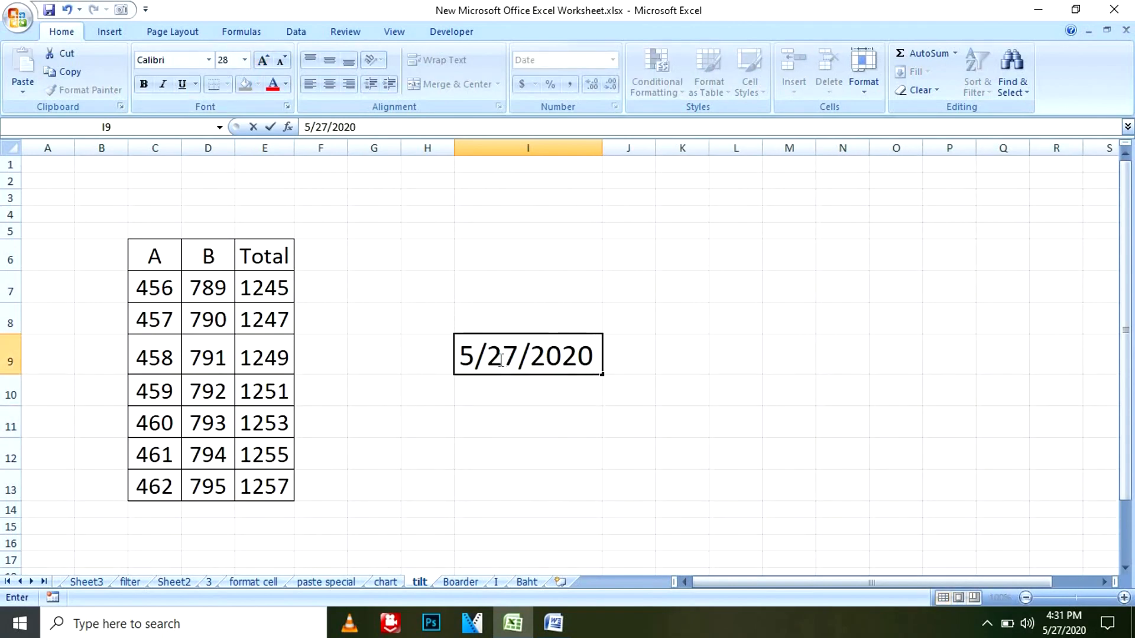
- Switch to the Word shortcut list and shade row 16, the Date shortcut, green
left_click(553, 623)
left_click_drag(664, 411, 283, 408)
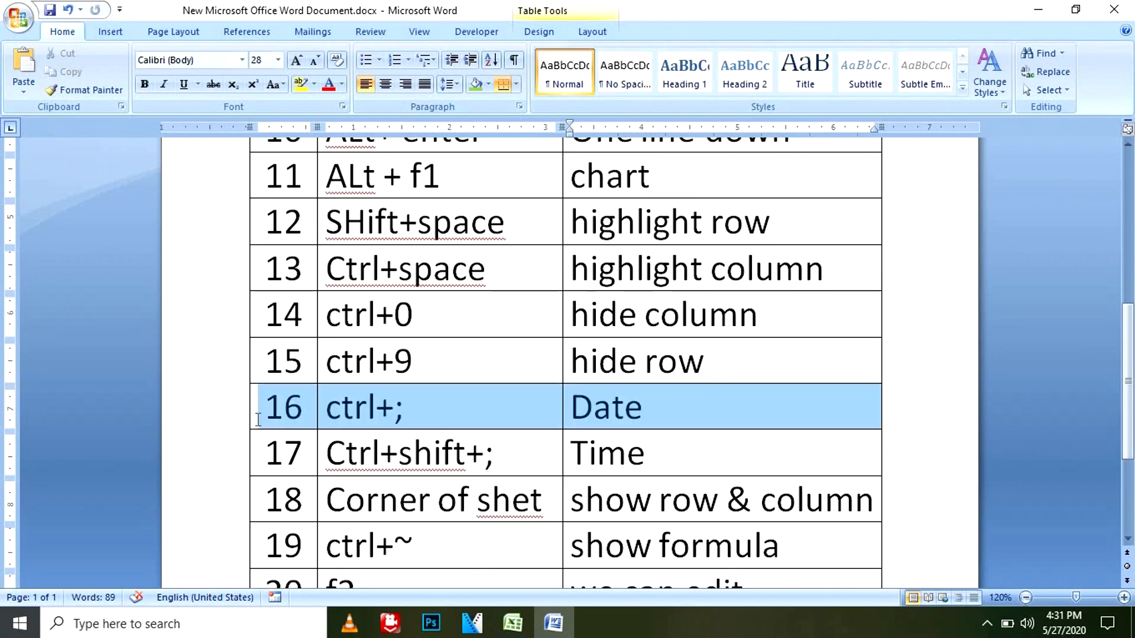
left_click(475, 86)
left_click(645, 459)
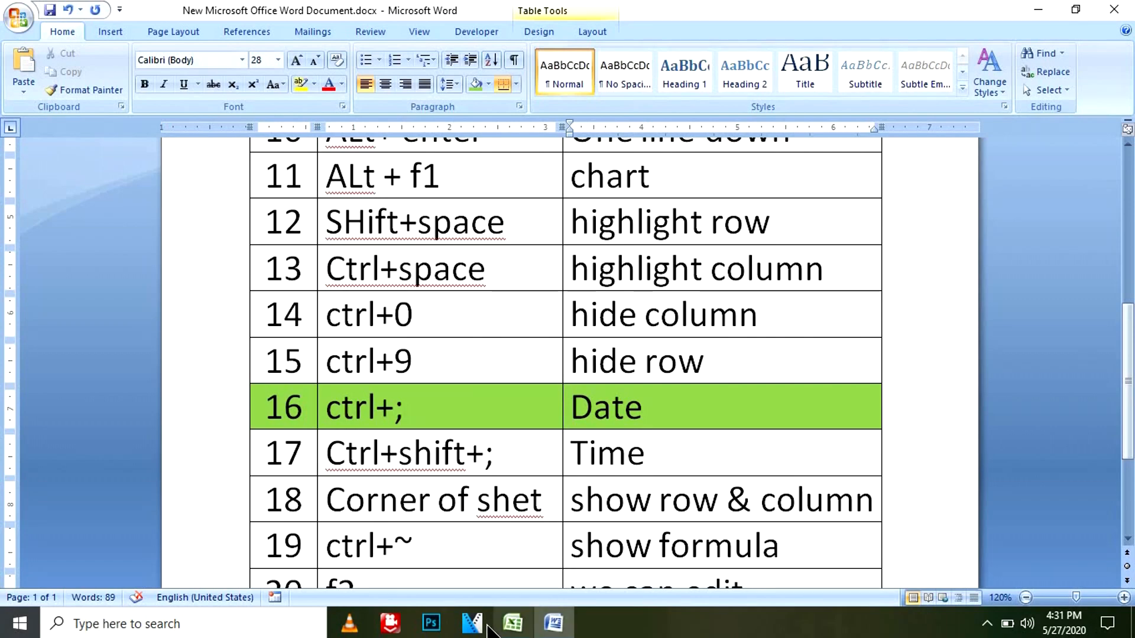
- Return to the Excel tilt sheet and insert the current time in cell I10
left_click(512, 623)
left_click(460, 390)
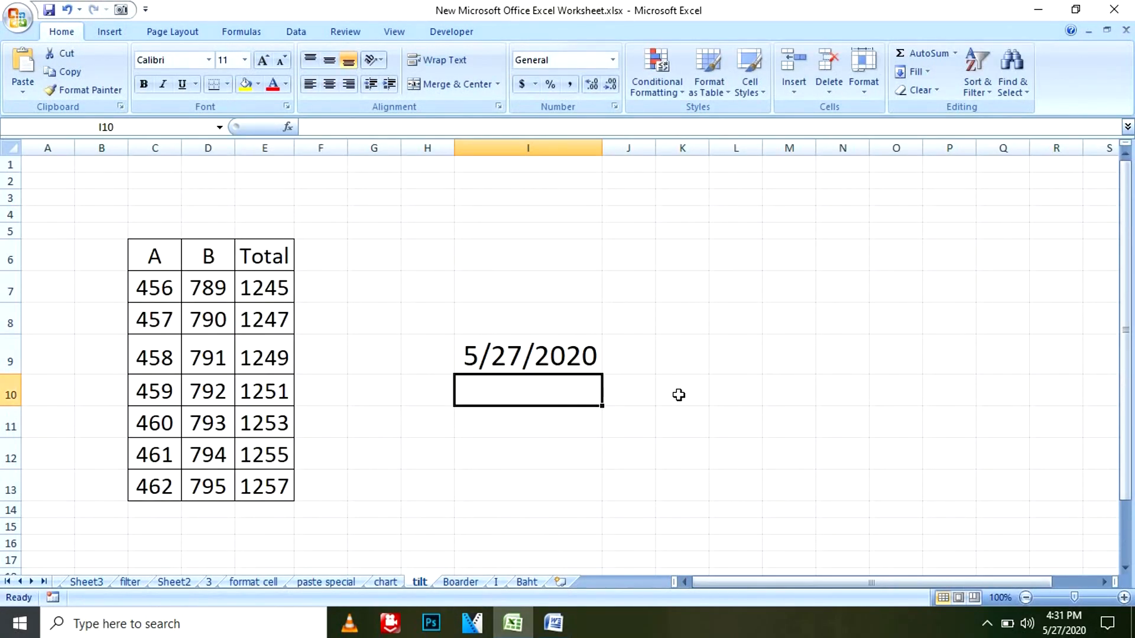
key("ctrl+shift+semicolon")
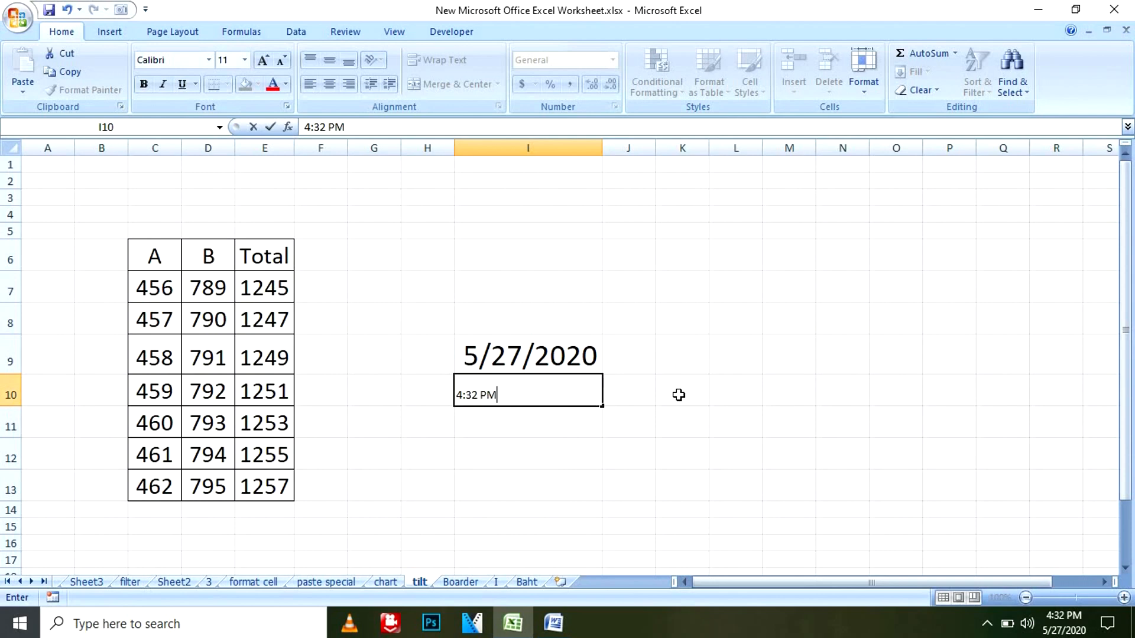
left_click(638, 406)
- Enlarge the font of the time in I10, then switch to the Word list and view its last shortcuts
left_click(502, 384)
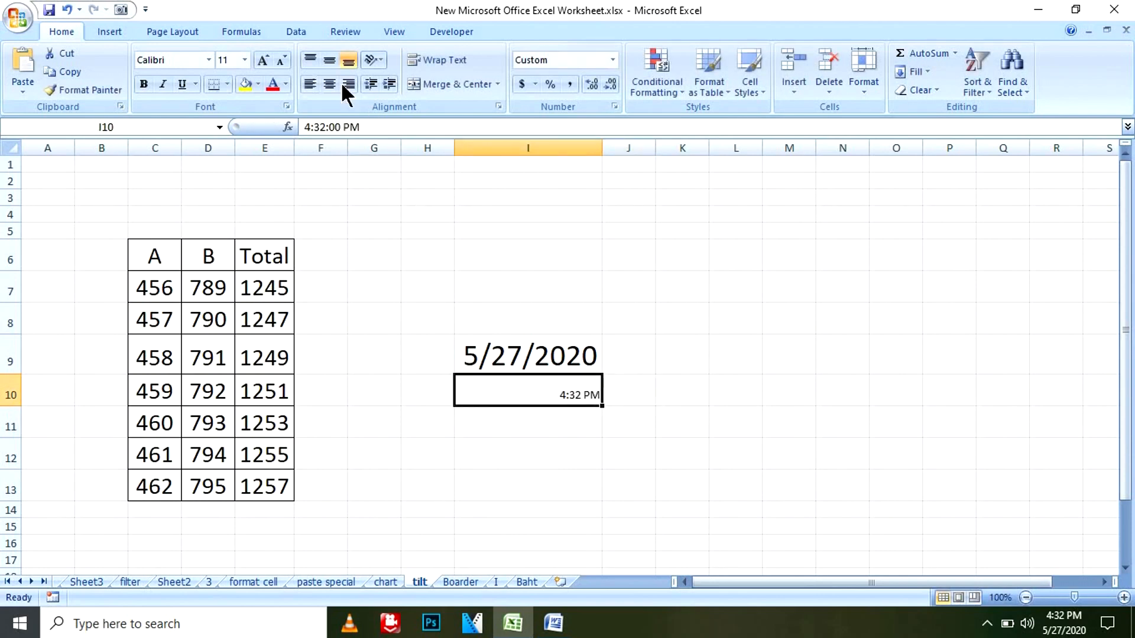
left_click(262, 60)
left_click(263, 60)
left_click(263, 60)
left_click(262, 59)
left_click(262, 60)
left_click(262, 60)
left_click(263, 60)
left_click(263, 60)
left_click(553, 623)
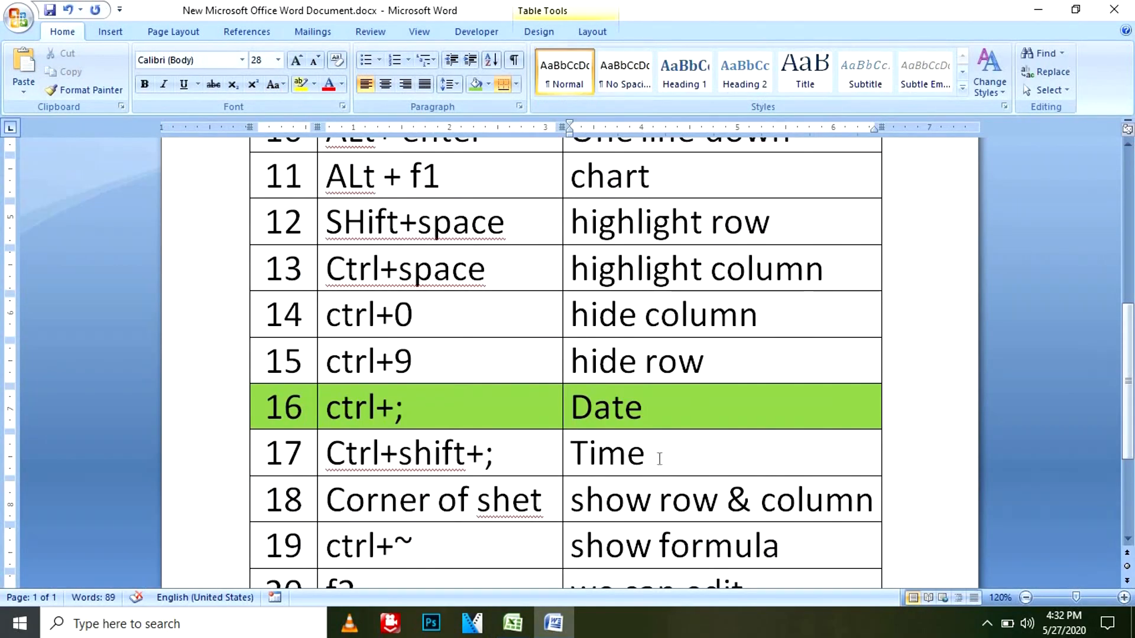
scroll(1126, 329, "down", 3)
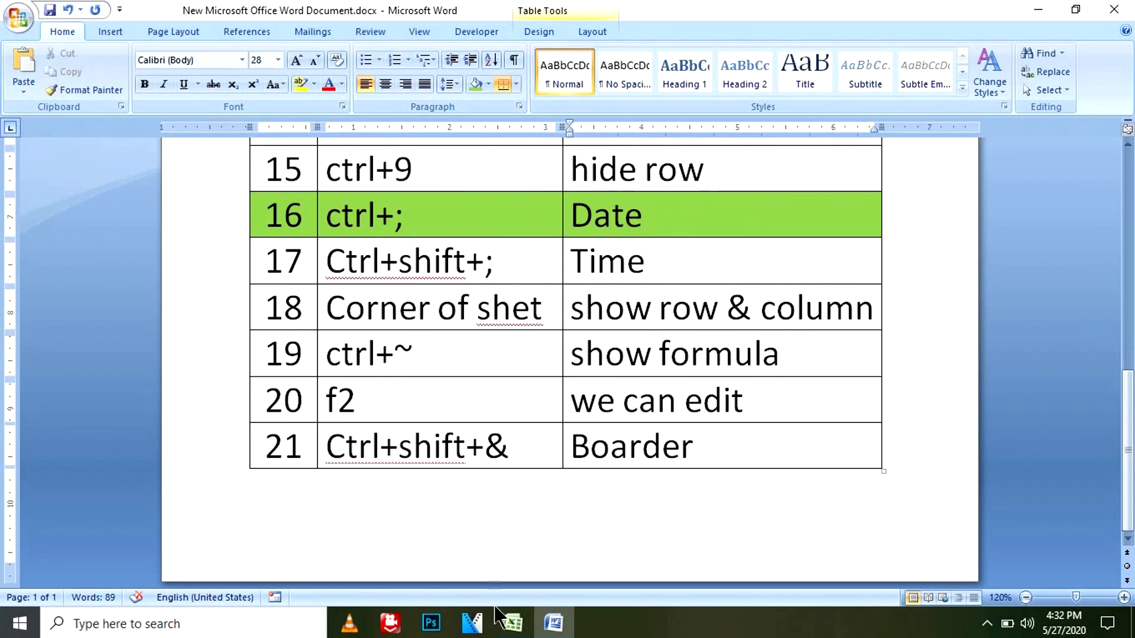
- Select the entire Excel tilt sheet, and return to row 19, show formula, in the Word shortcut list
left_click(504, 627)
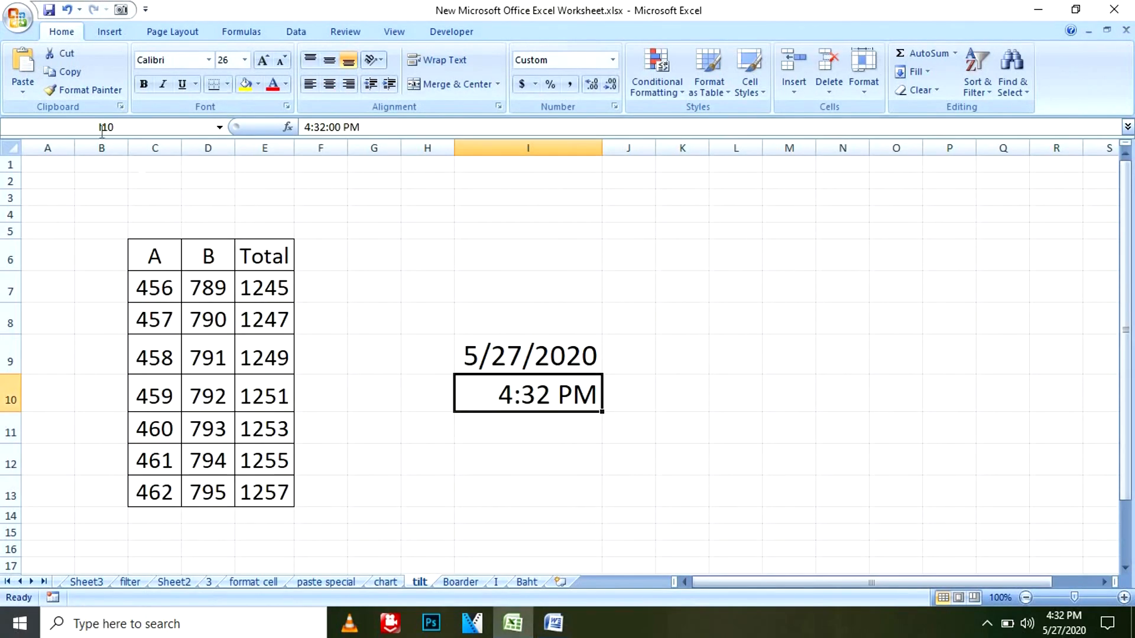
left_click(11, 148)
left_click(11, 144)
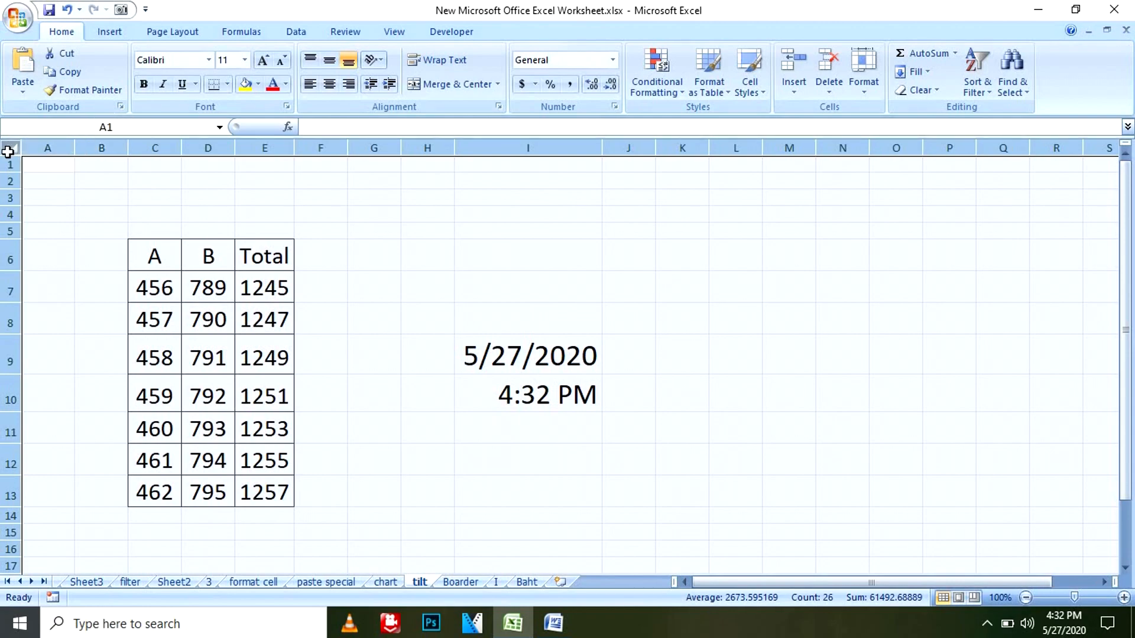
left_click(9, 147)
left_click(553, 623)
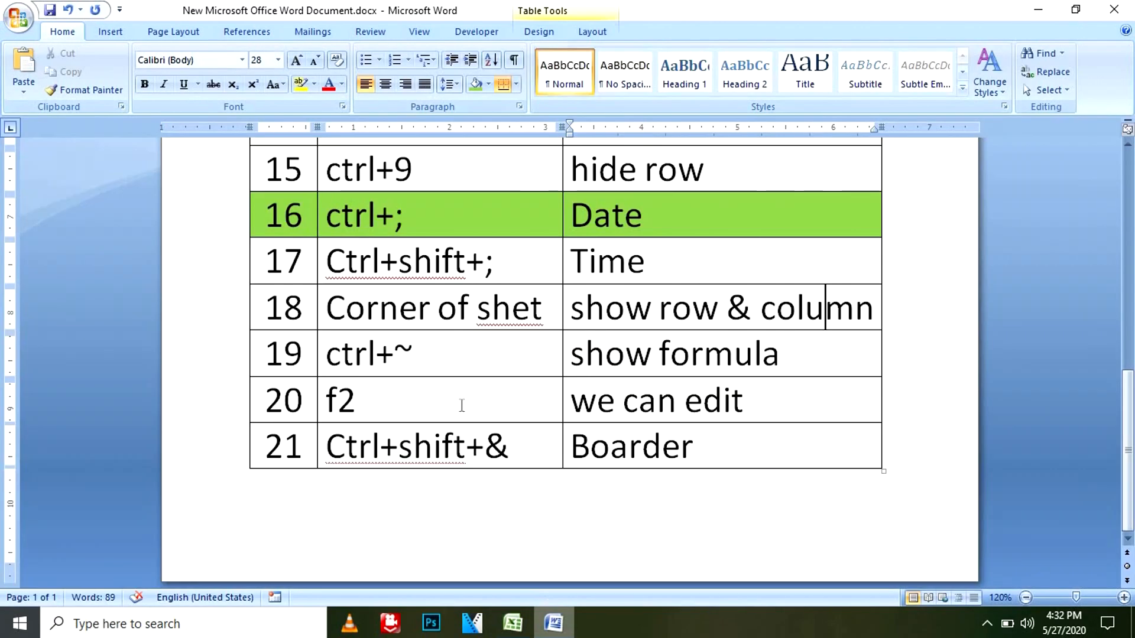
left_click(472, 349)
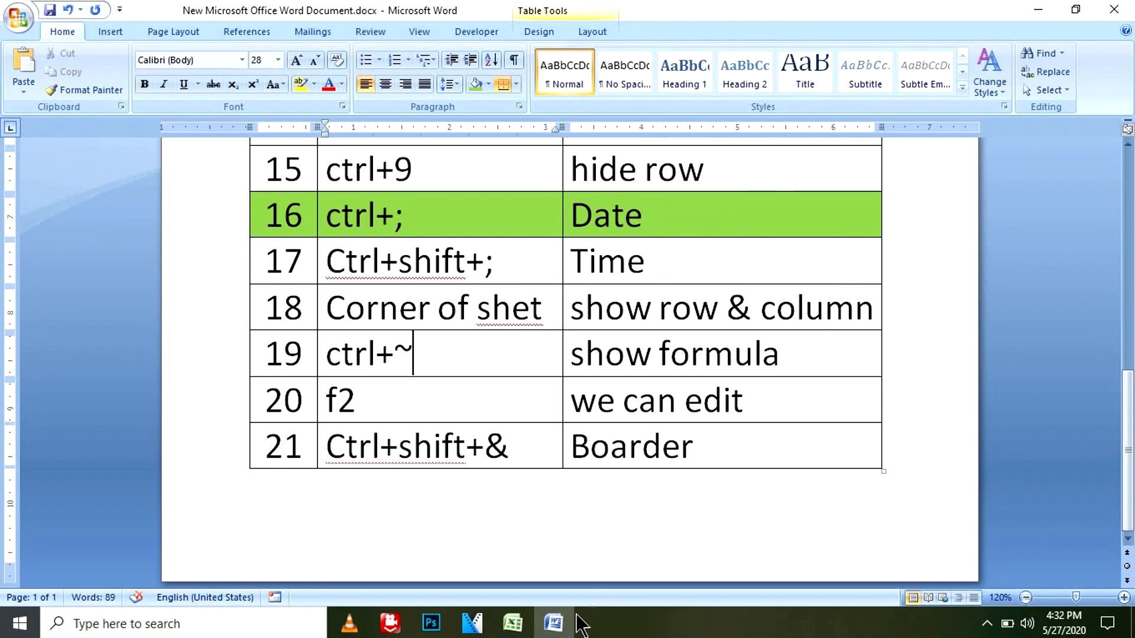
- Switch back to the Excel tilt sheet and clear the date and time from cells I8:I12
left_click(513, 623)
left_click(549, 355)
left_click_drag(458, 302, 509, 451)
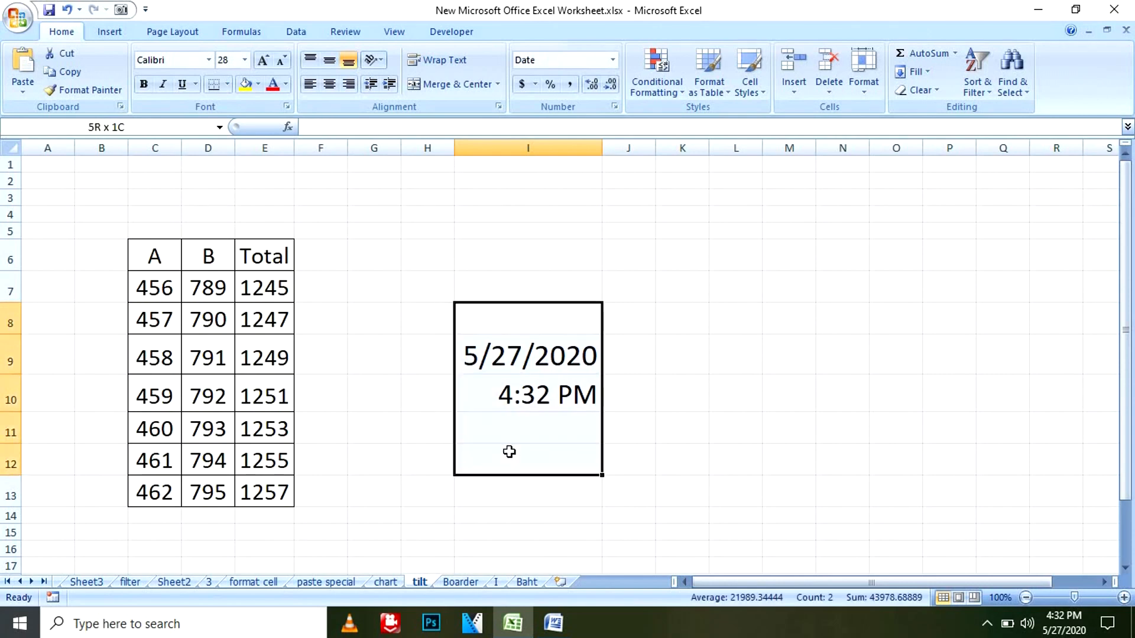
key("Delete")
- Try to apply AutoSum to the Total column values in E7:E13
left_click_drag(269, 285, 304, 453)
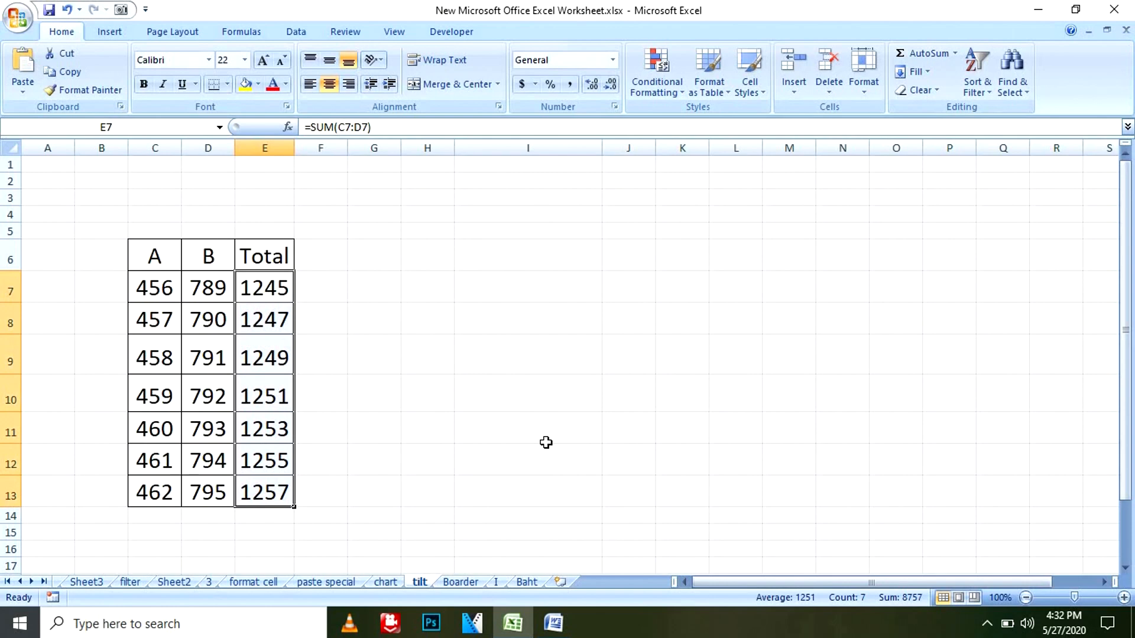
key("F2")
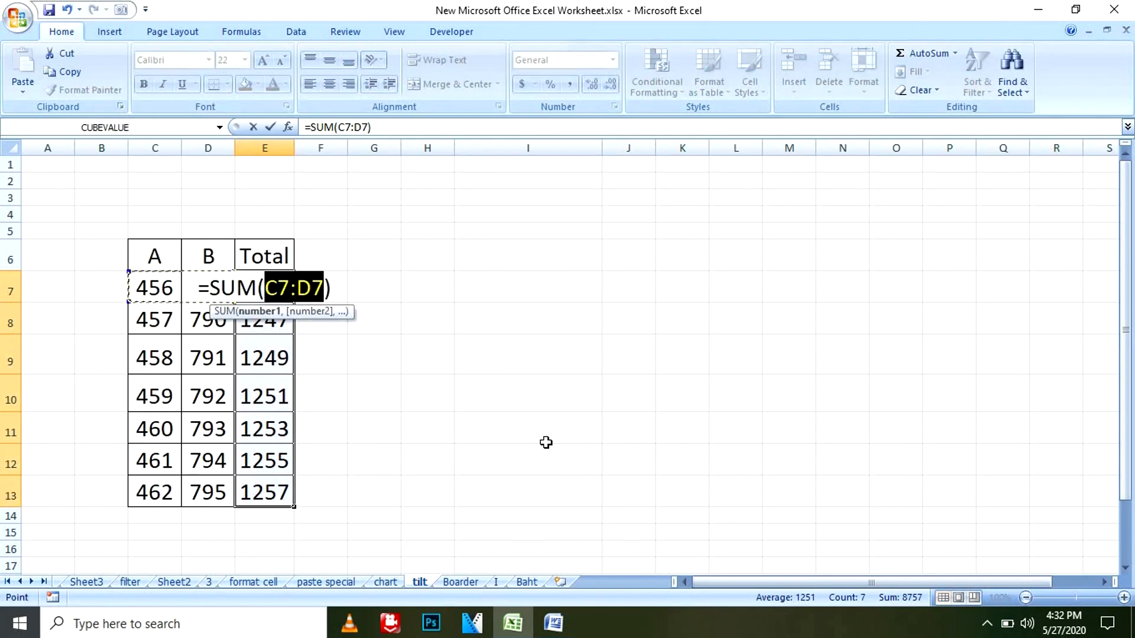
key("Return")
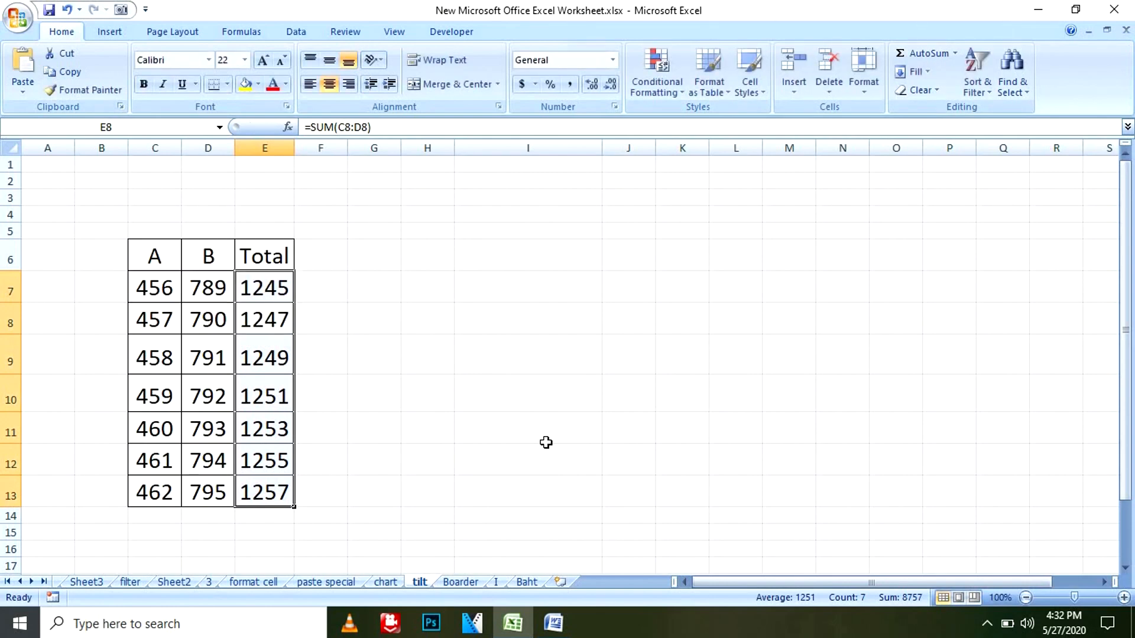
left_click(278, 285)
left_click(385, 316)
left_click_drag(274, 287, 278, 492)
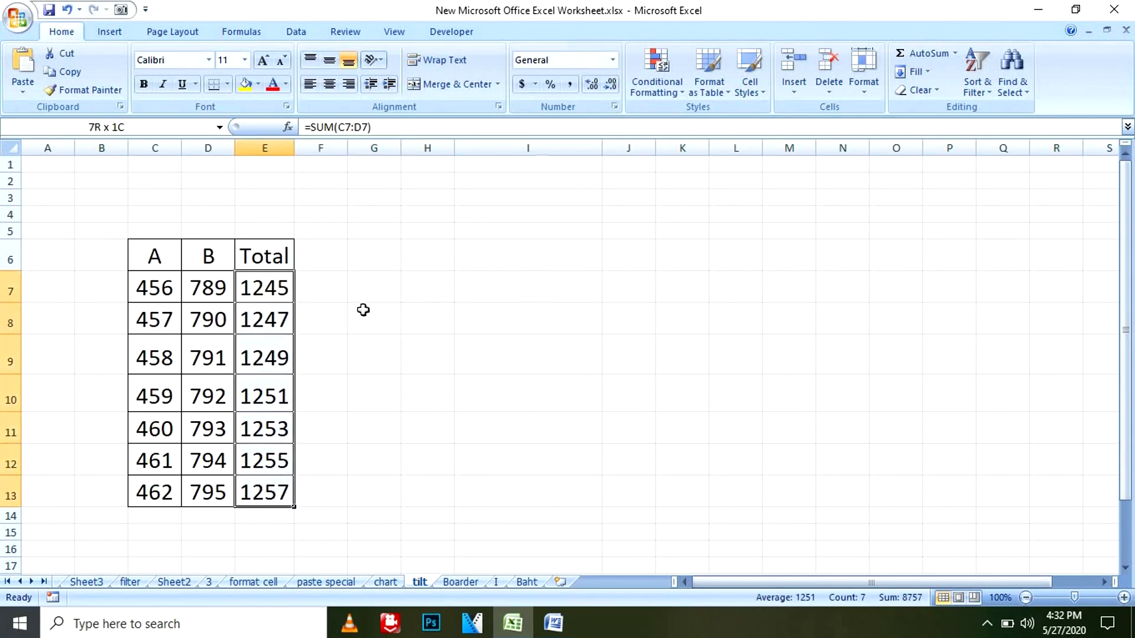
left_click(944, 47)
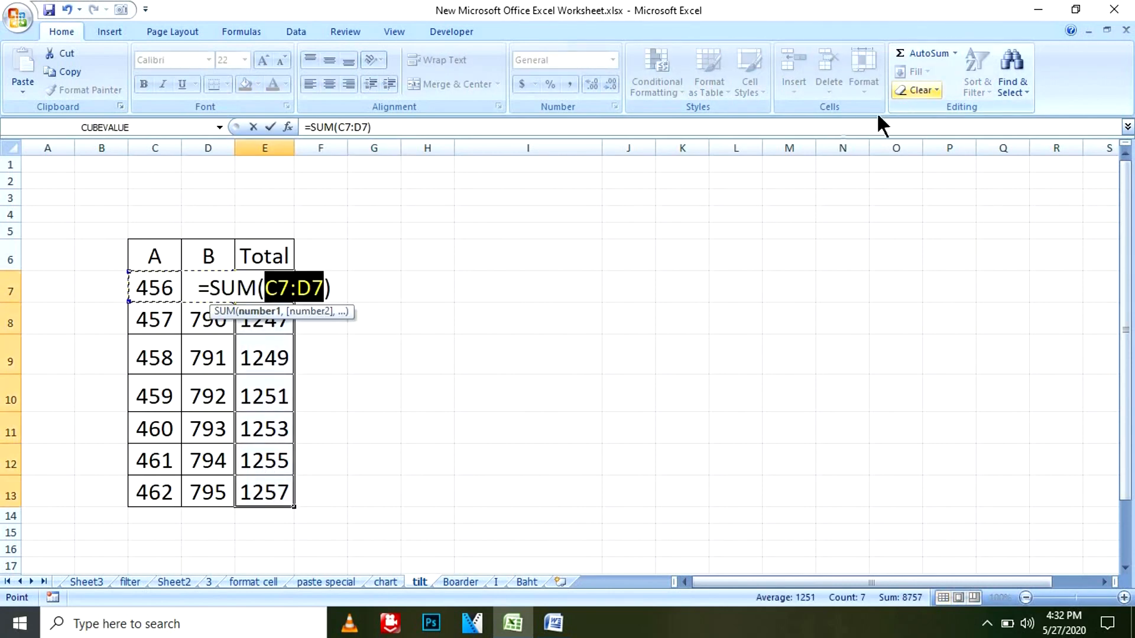
key("Return")
- Sum the column B values D7:D13 into D14 with AutoSum and enlarge the font of D7:D14 to 28
left_click_drag(216, 286, 227, 493)
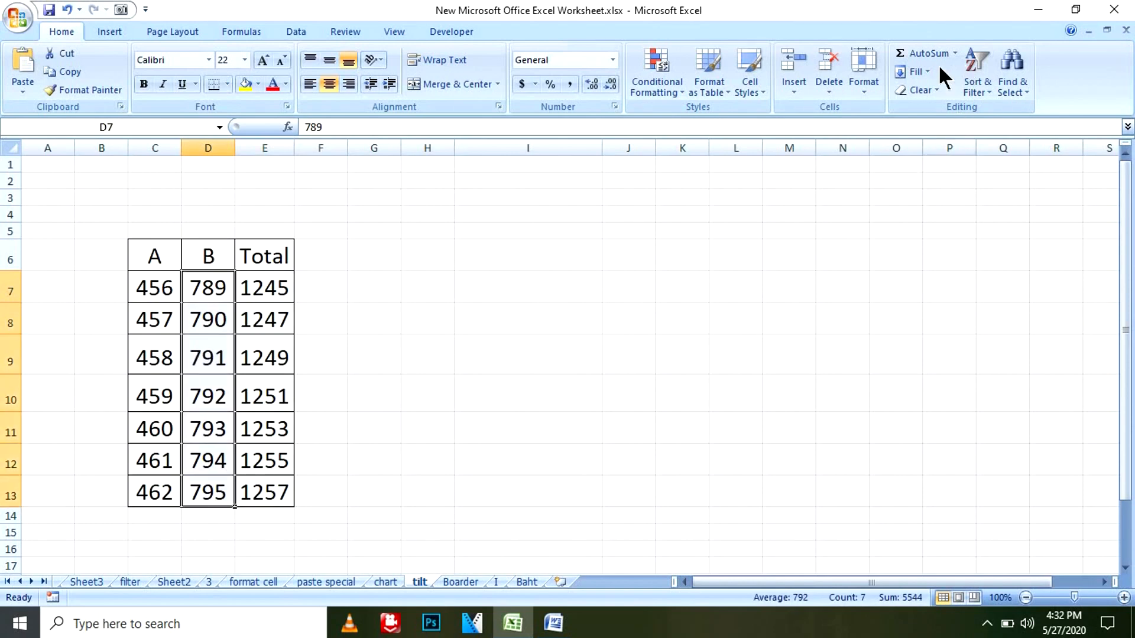
left_click(936, 48)
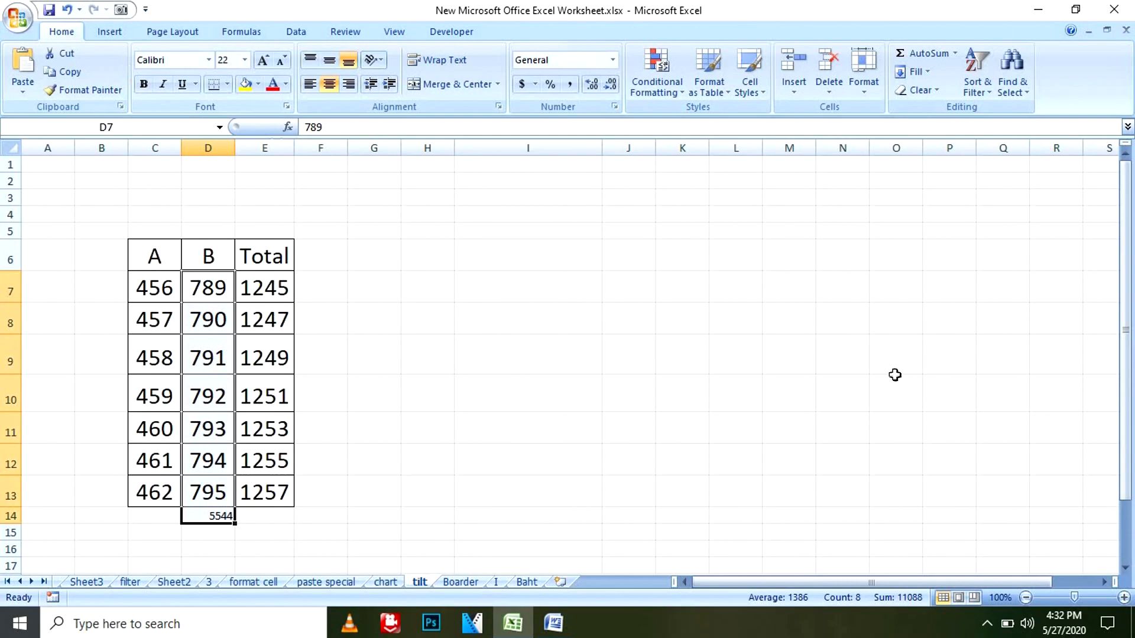
left_click(259, 56)
left_click(259, 57)
left_click(259, 57)
- Fill the column B sum in cell D14 with yellow
left_click_drag(1126, 333, 1129, 402)
left_click(503, 547)
left_click(226, 500)
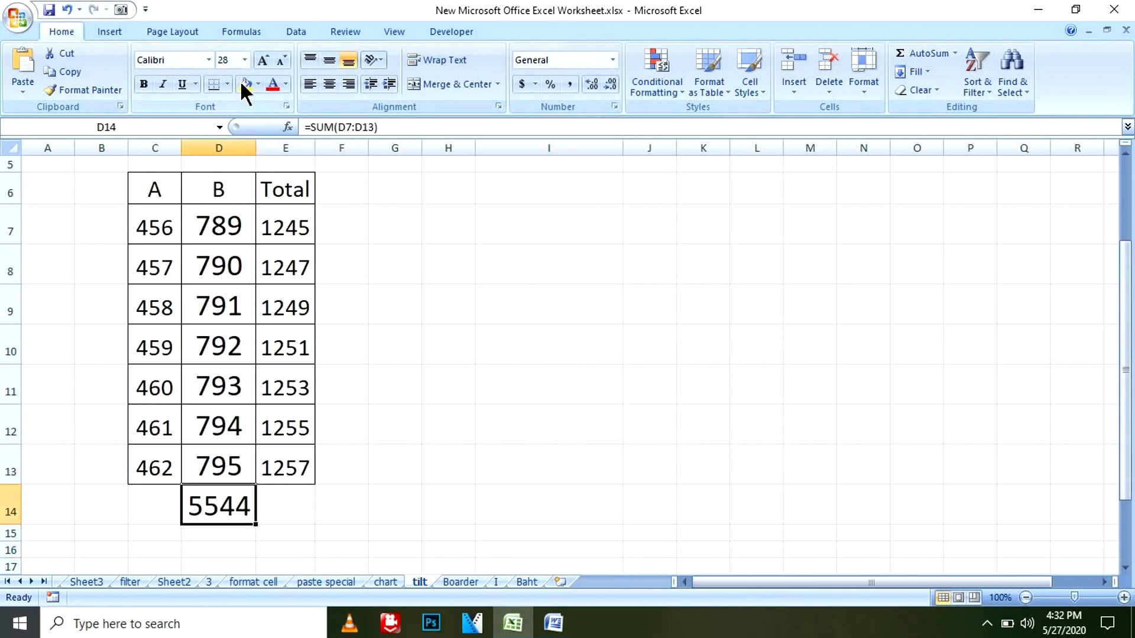
left_click(246, 84)
- Check the show formula shortcut in the Word list, and display the formulas on the Excel tilt sheet
left_click(550, 627)
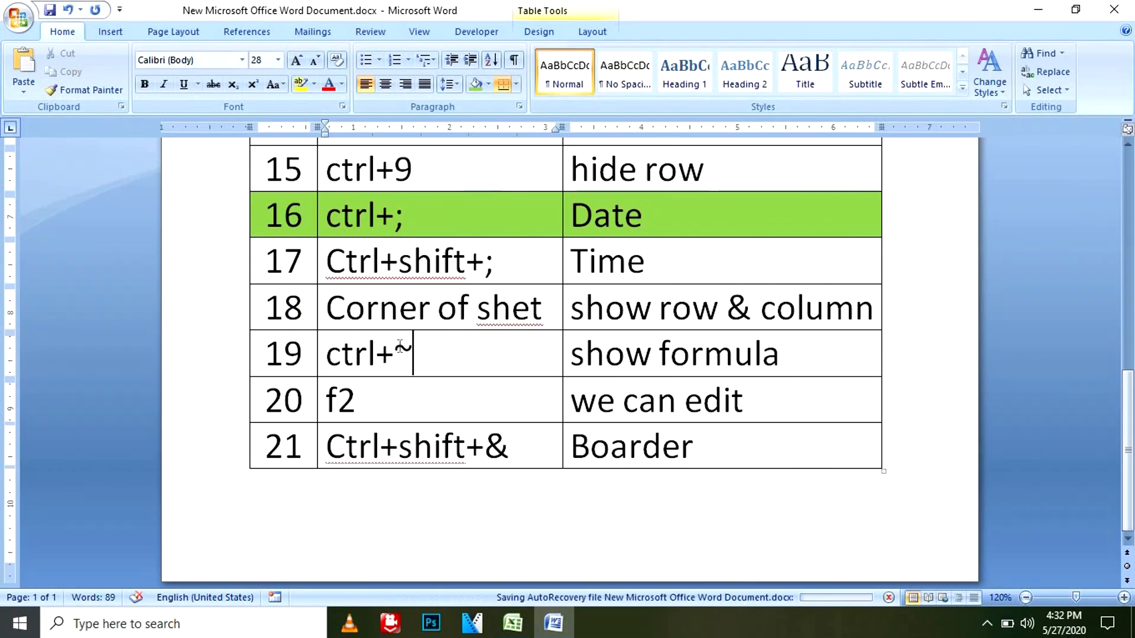
left_click(512, 623)
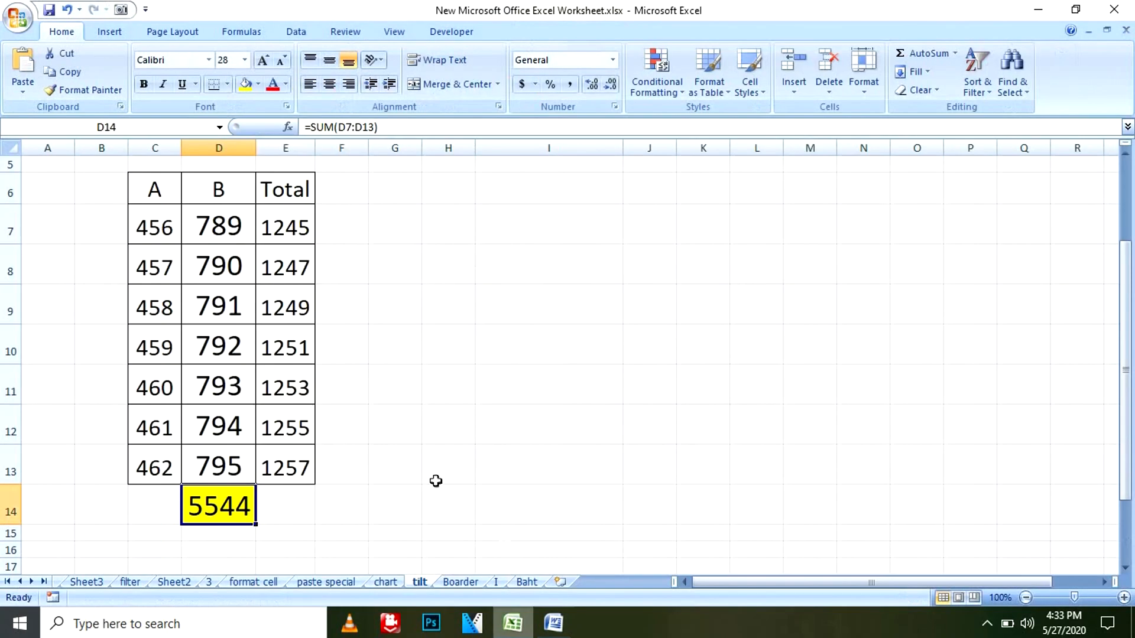
left_click(295, 217)
left_click(297, 265)
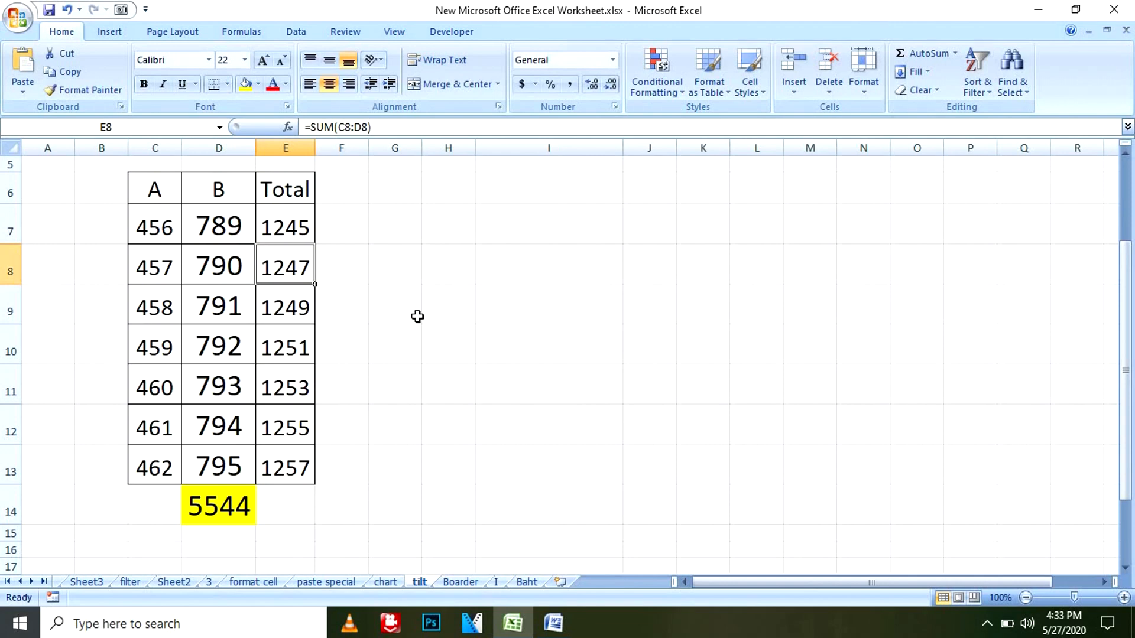
key("ctrl+grave")
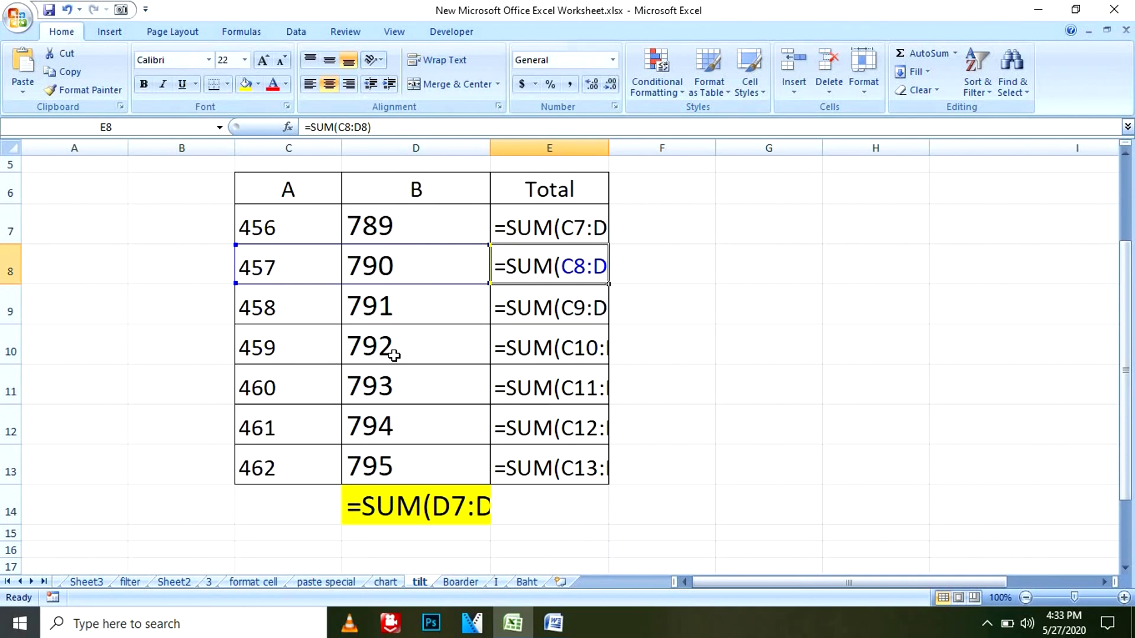
- Autofit column D to its full SUM formula, and toggle the formula display off and back on
left_click(760, 423)
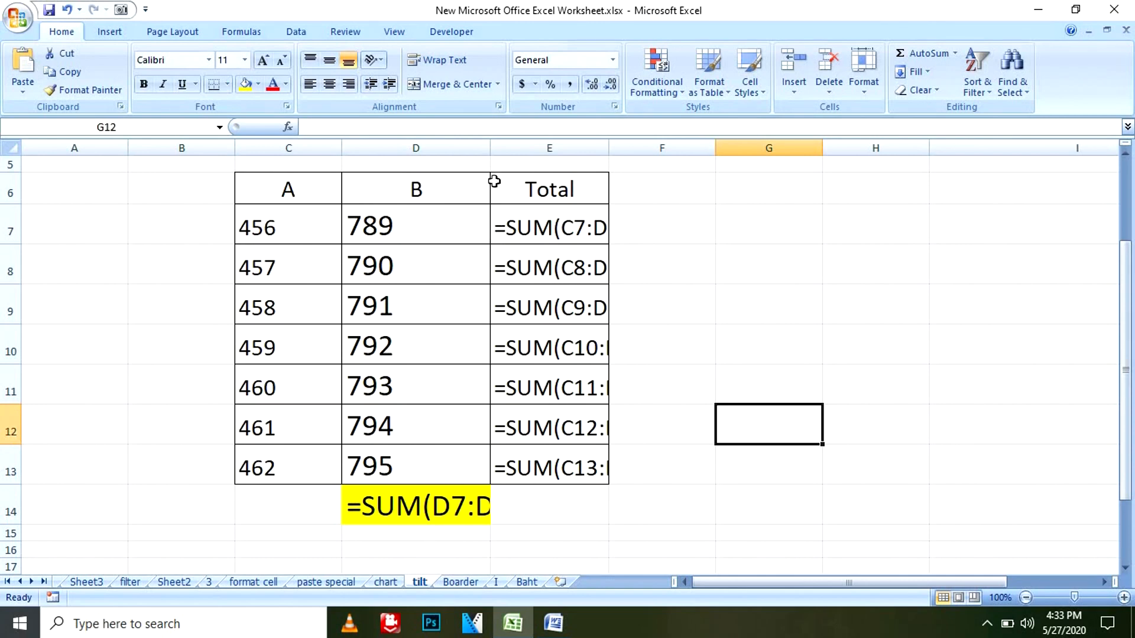
double_click(486, 150)
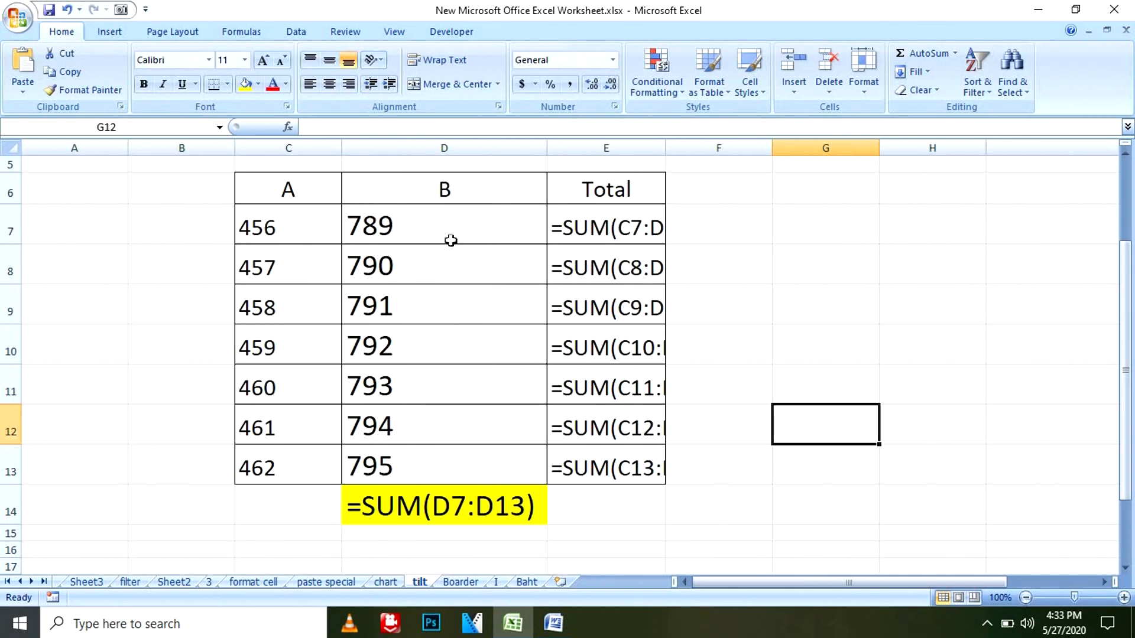
key("ctrl+grave")
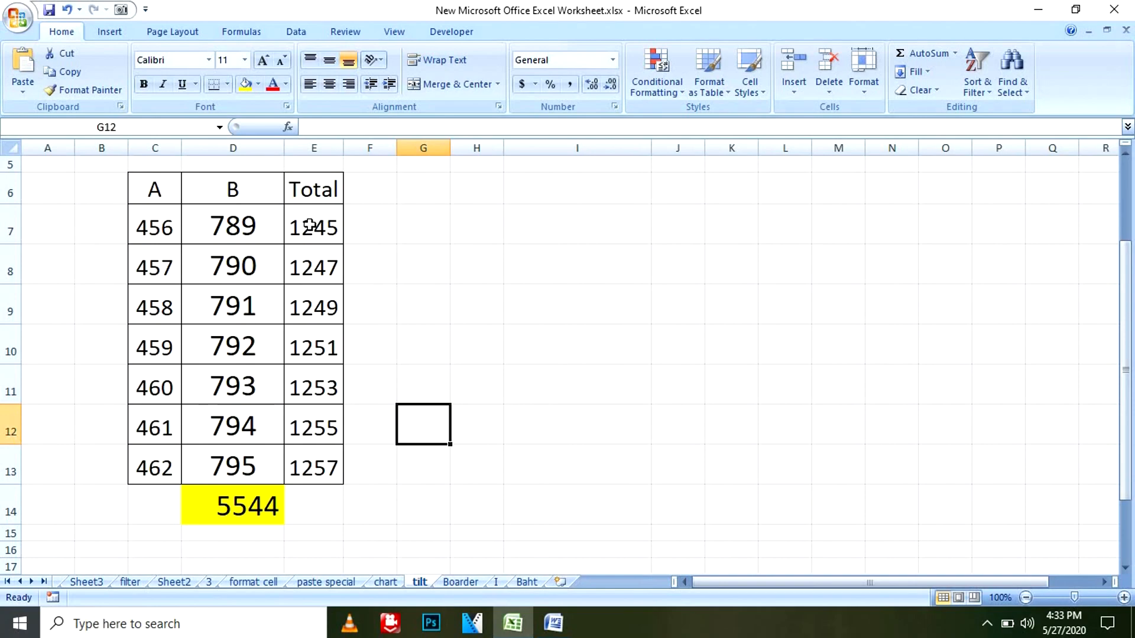
key("ctrl+grave")
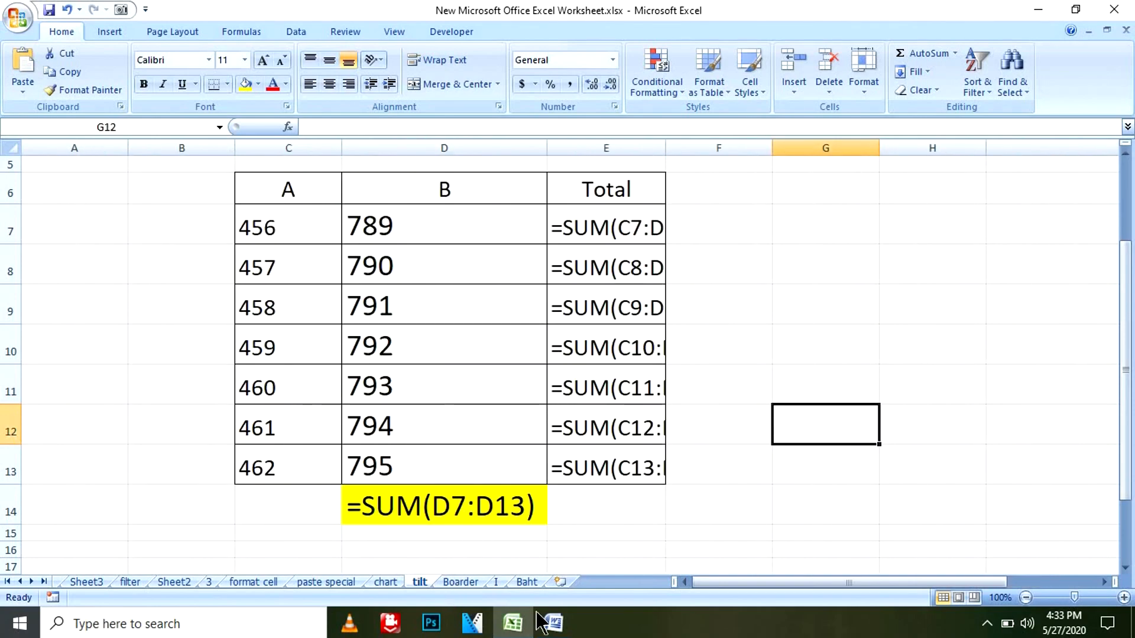
- Check the edit shortcut in the Word list, and open the Boarder sheet in Excel
left_click(553, 623)
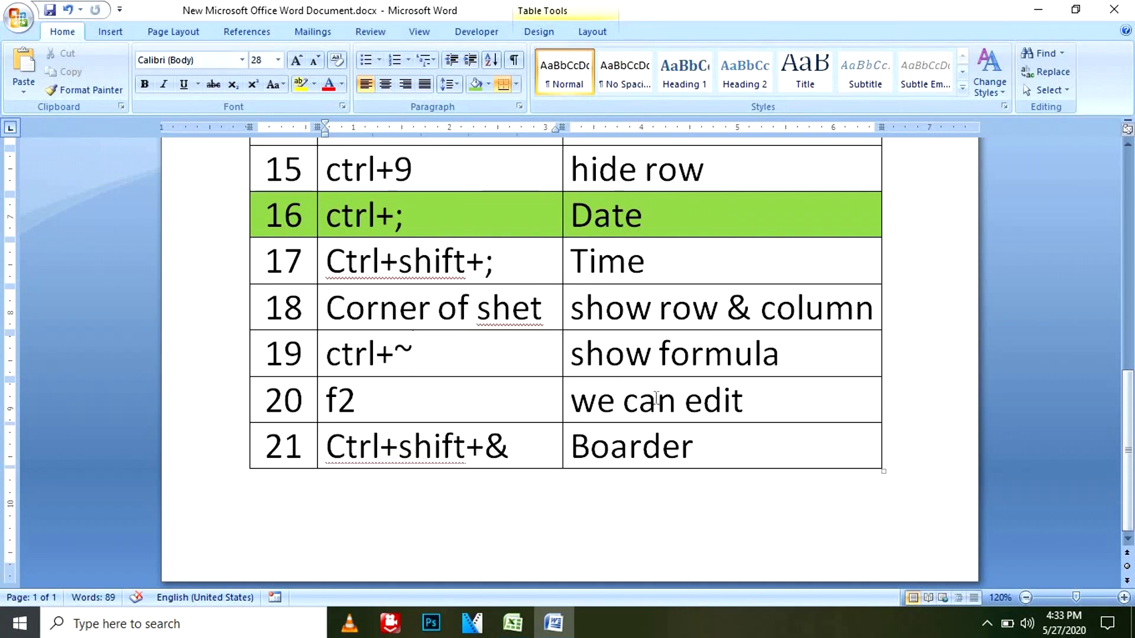
left_click(512, 624)
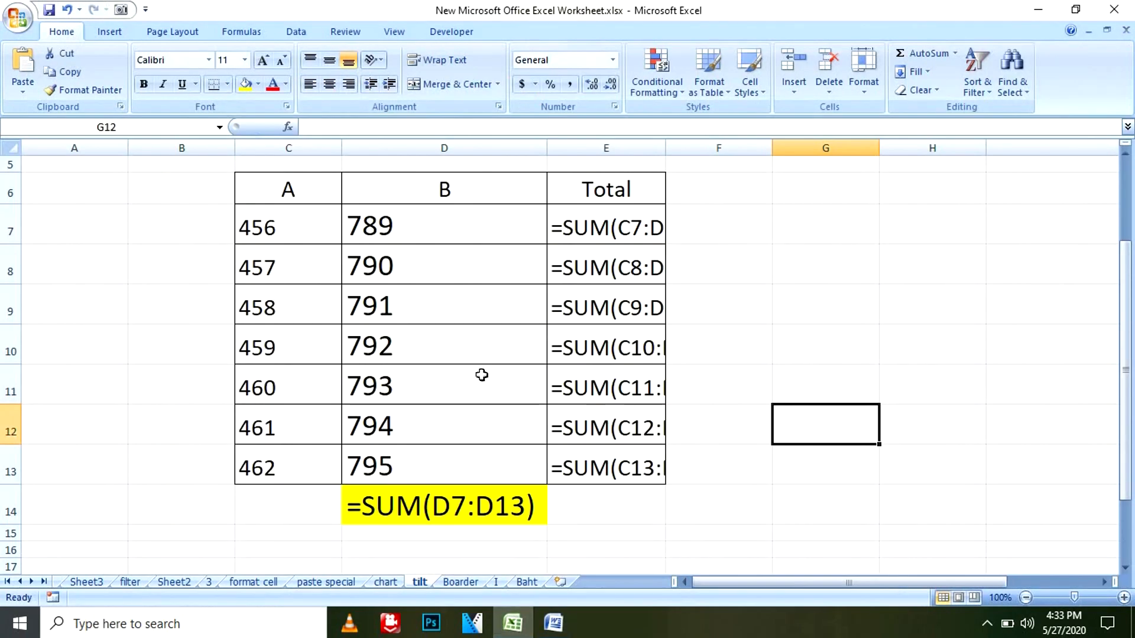
left_click(877, 354)
left_click(626, 309)
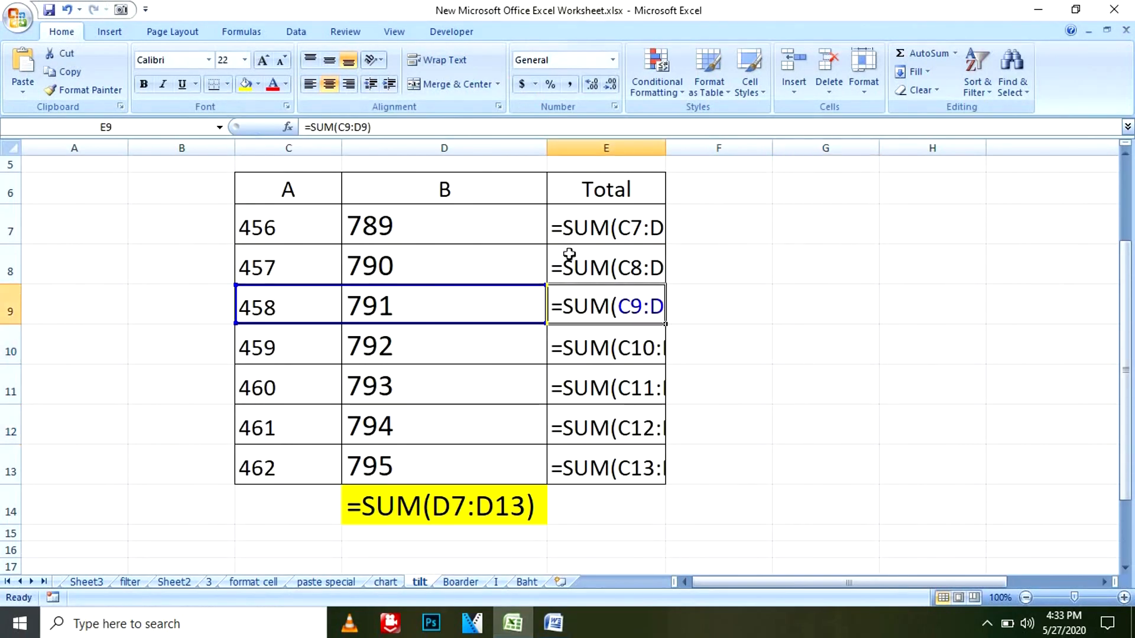
left_click(827, 270)
left_click(460, 582)
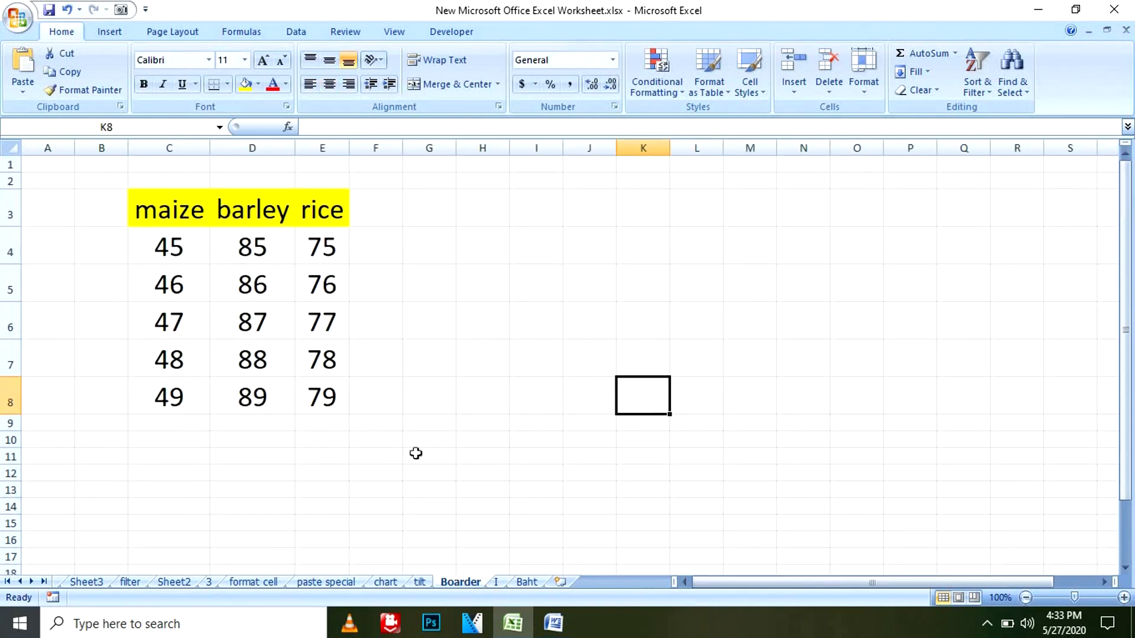
- Try appending "dfg" to the barley value in cell D5, and undo the edit
left_click(283, 293)
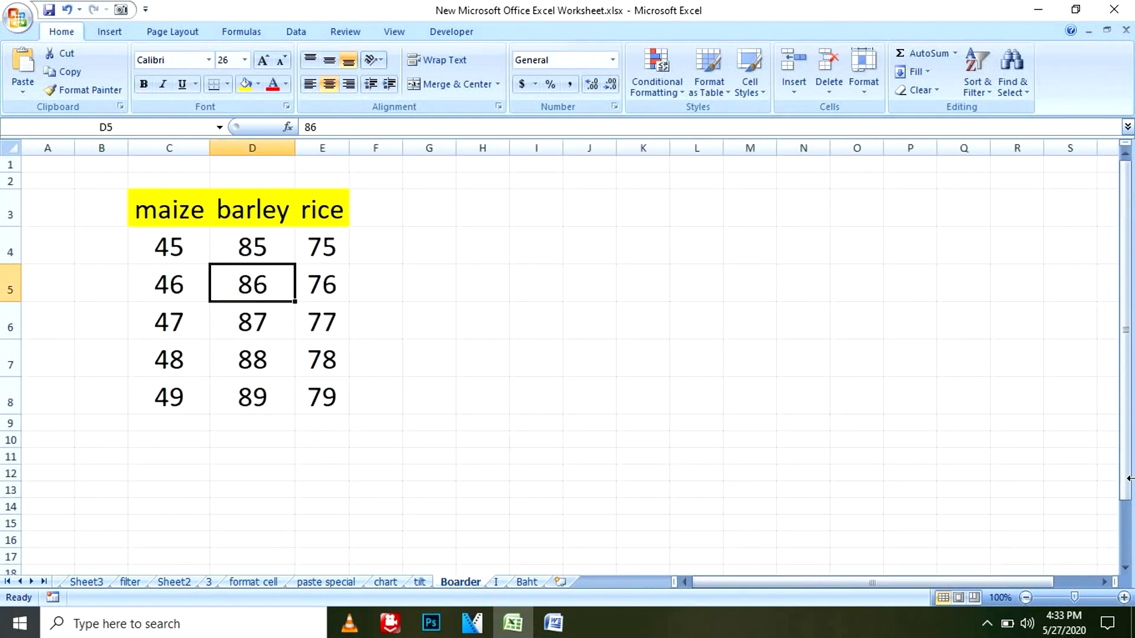
key("F2")
type("dfg")
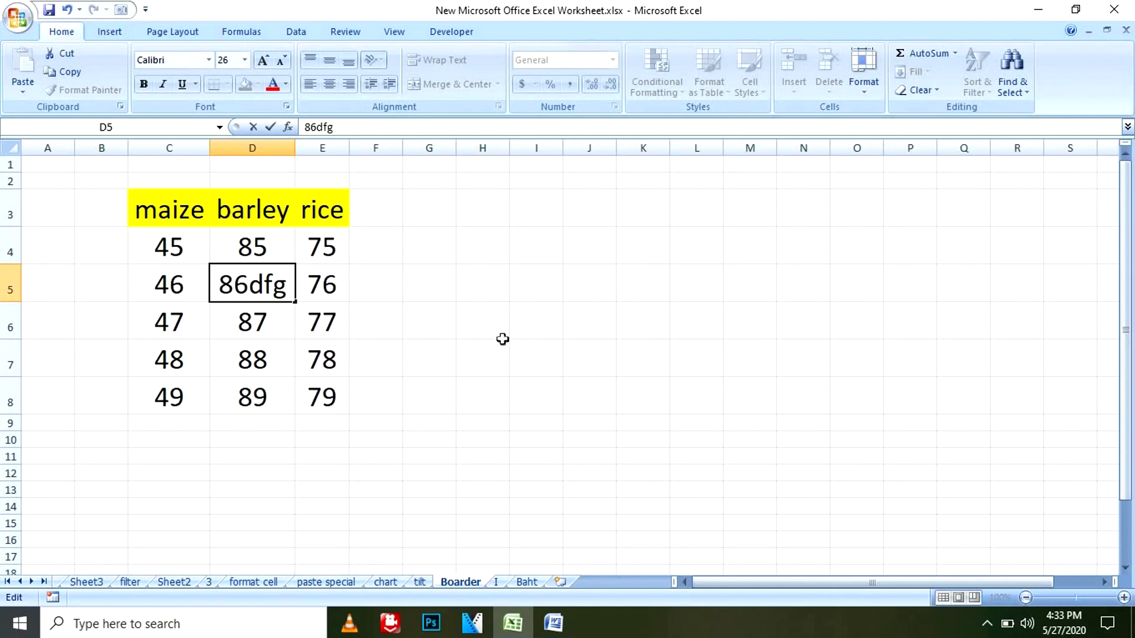
left_click(502, 333)
left_click(259, 283)
key("ctrl+z")
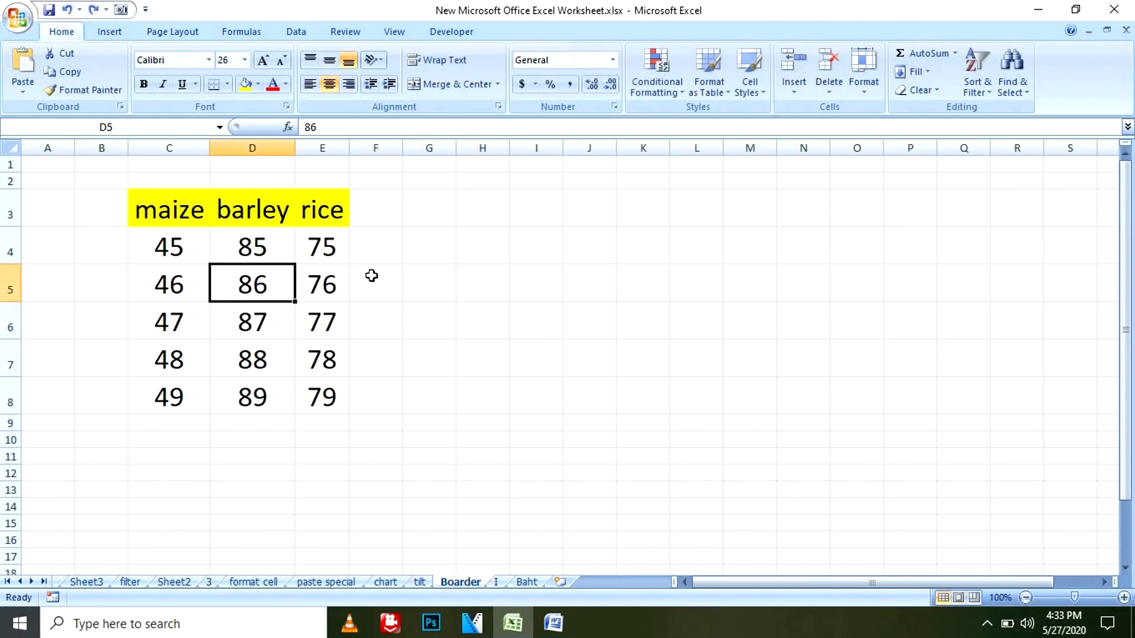
- Try appending 5 to the rice value in E5, cancel it, and open E6 for editing without changing it
left_click(371, 275)
left_click(320, 282)
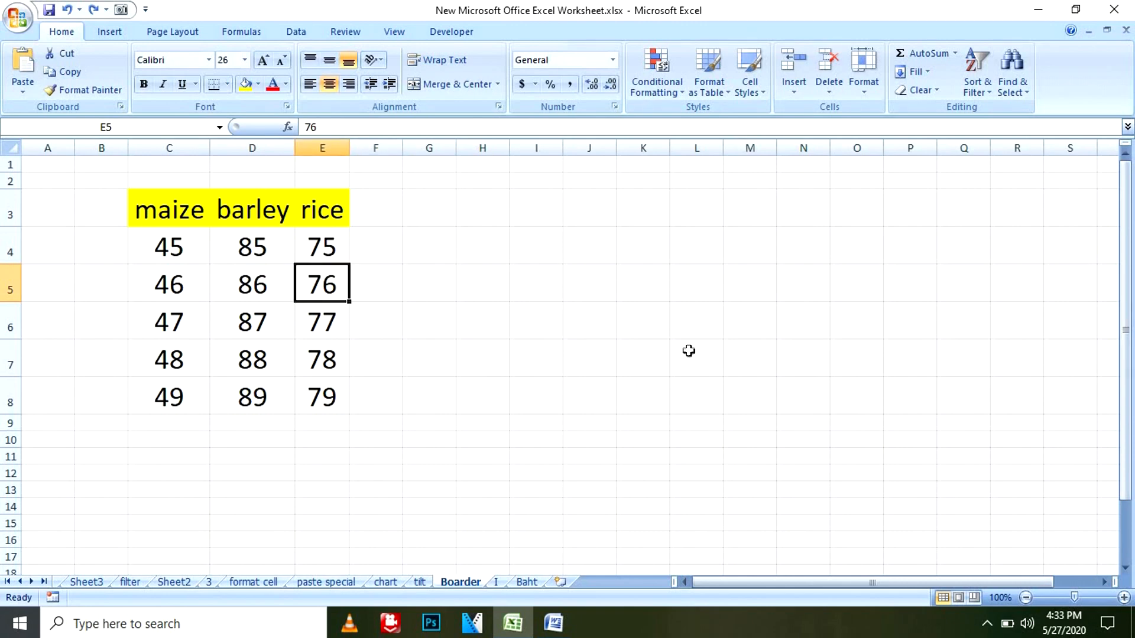
key("F2")
type("5")
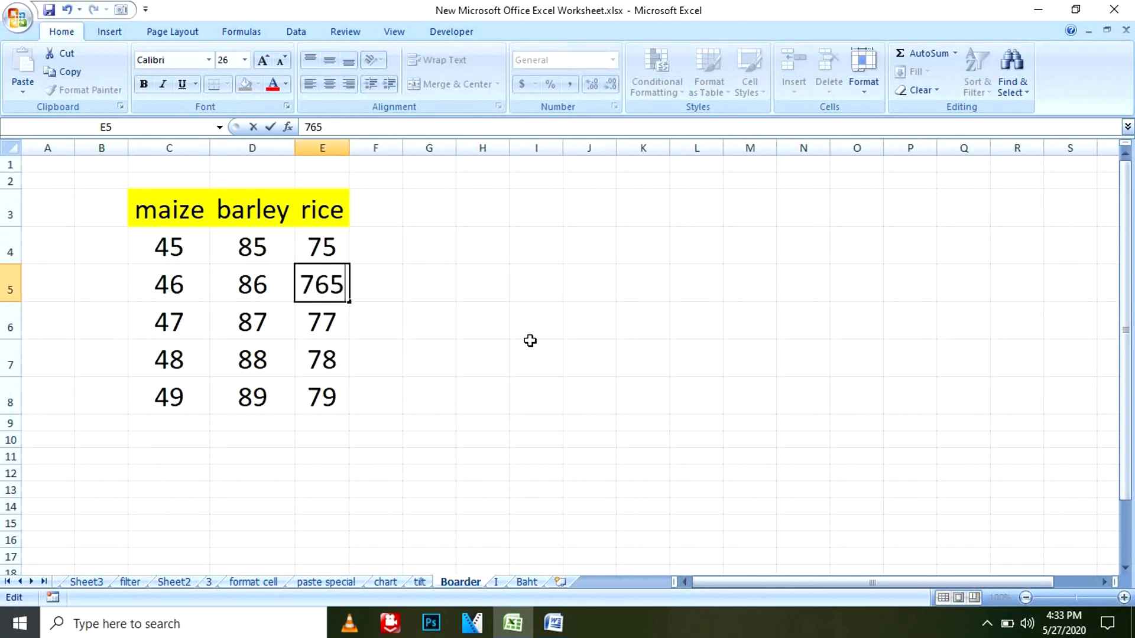
key("Escape")
left_click(516, 343)
left_click(321, 310)
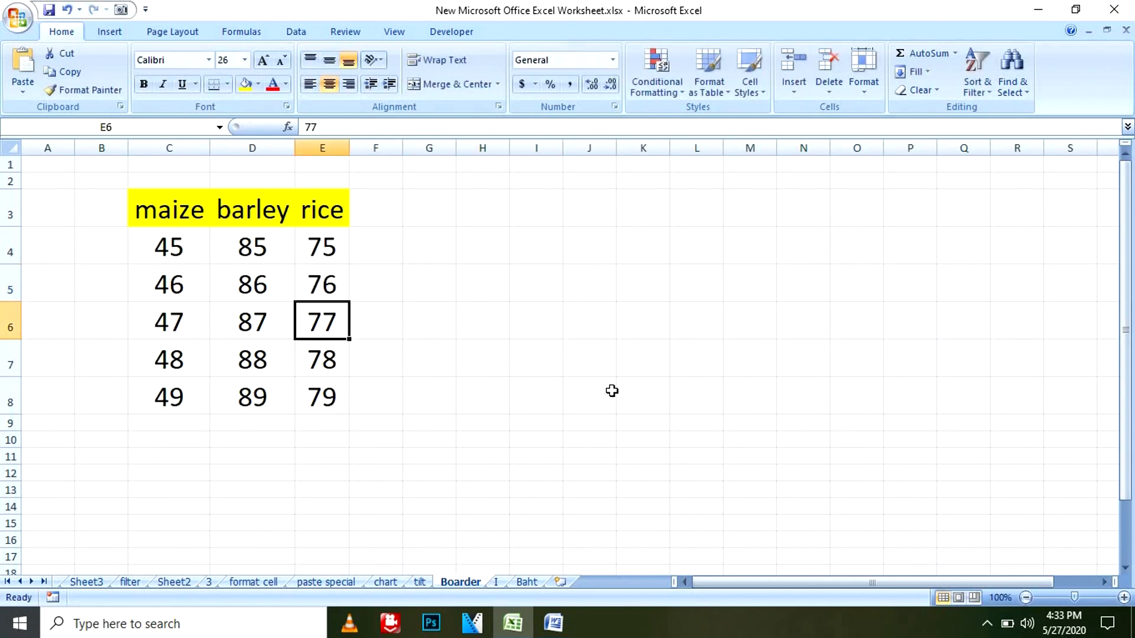
key("F2")
left_click(609, 390)
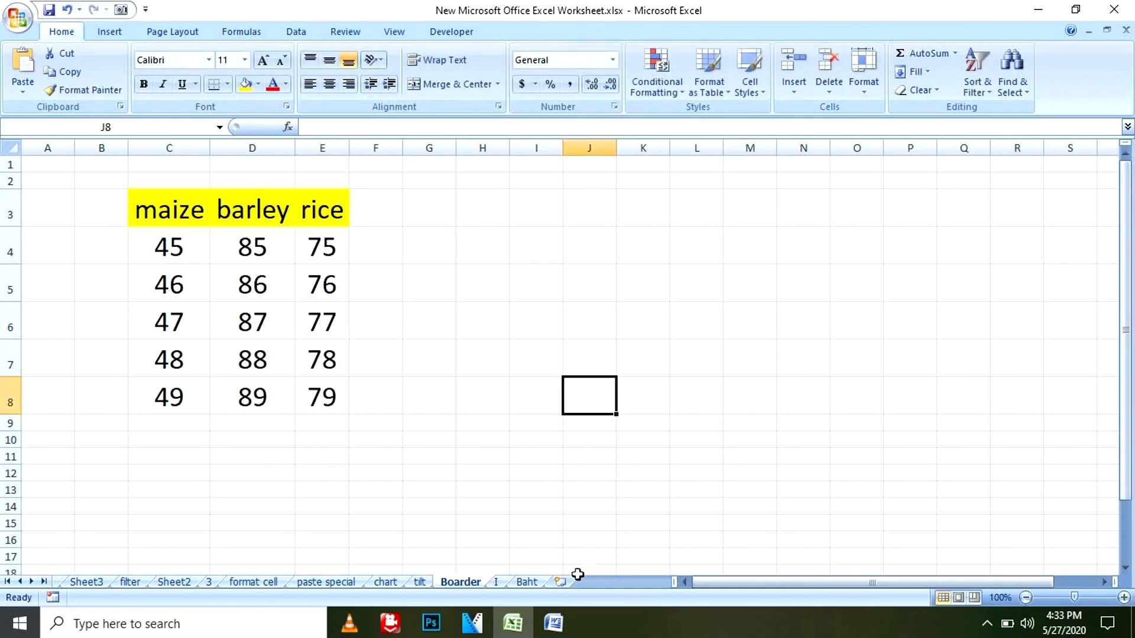
- Check the border shortcut in the Word list, and apply an outline border to the table in C3:E8 of the Boarder sheet
left_click(553, 623)
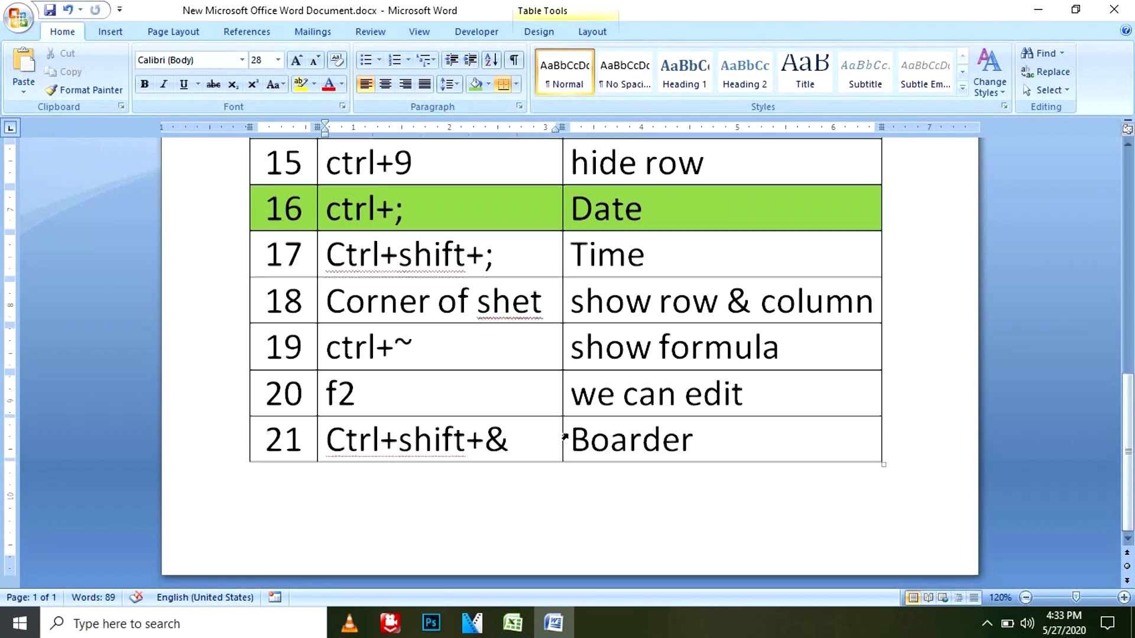
left_click(512, 623)
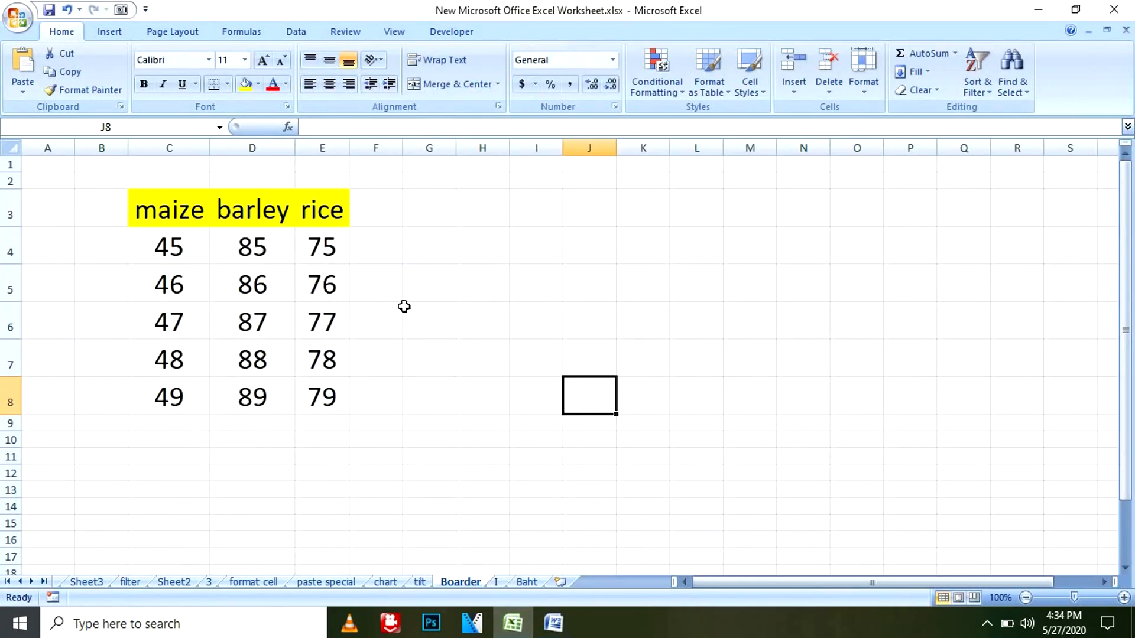
left_click_drag(161, 214, 315, 399)
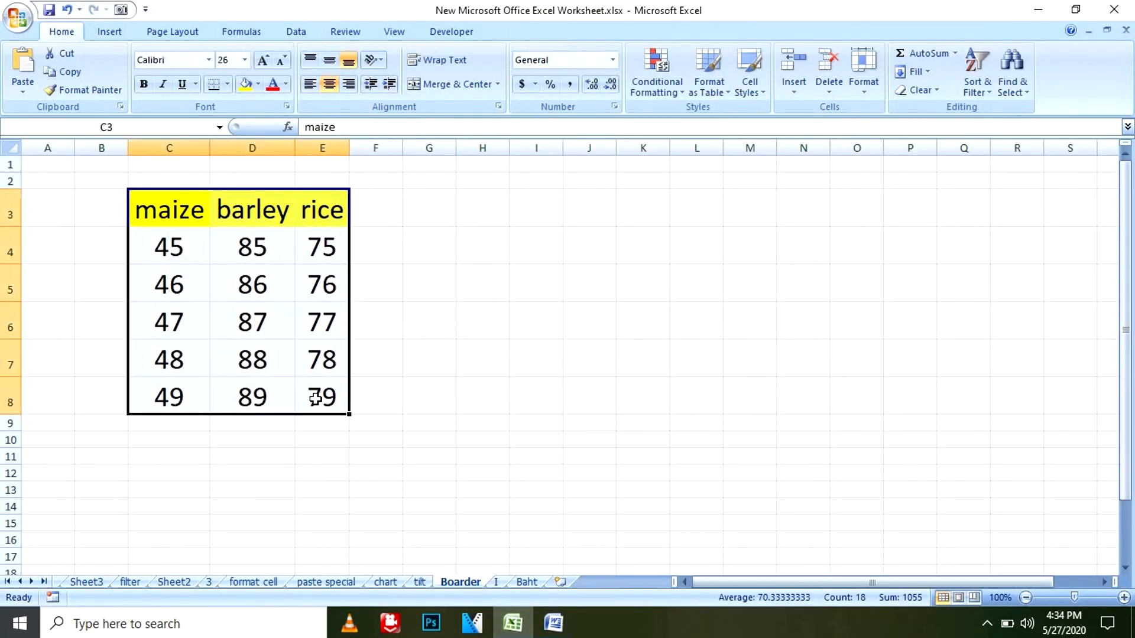
left_click(511, 428)
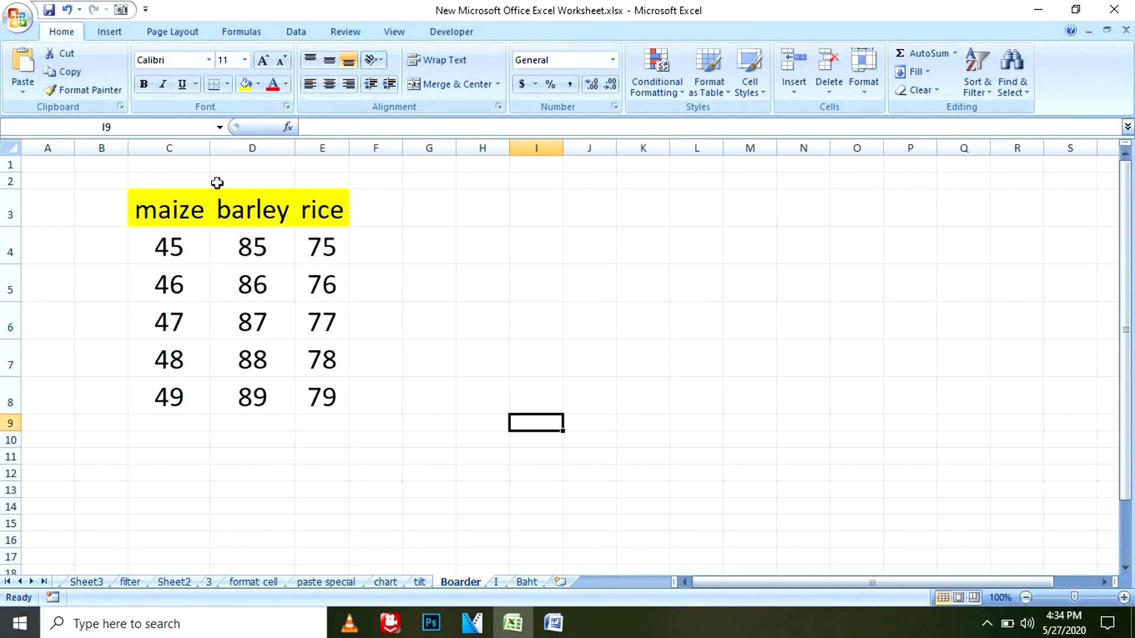
left_click_drag(160, 218, 316, 384)
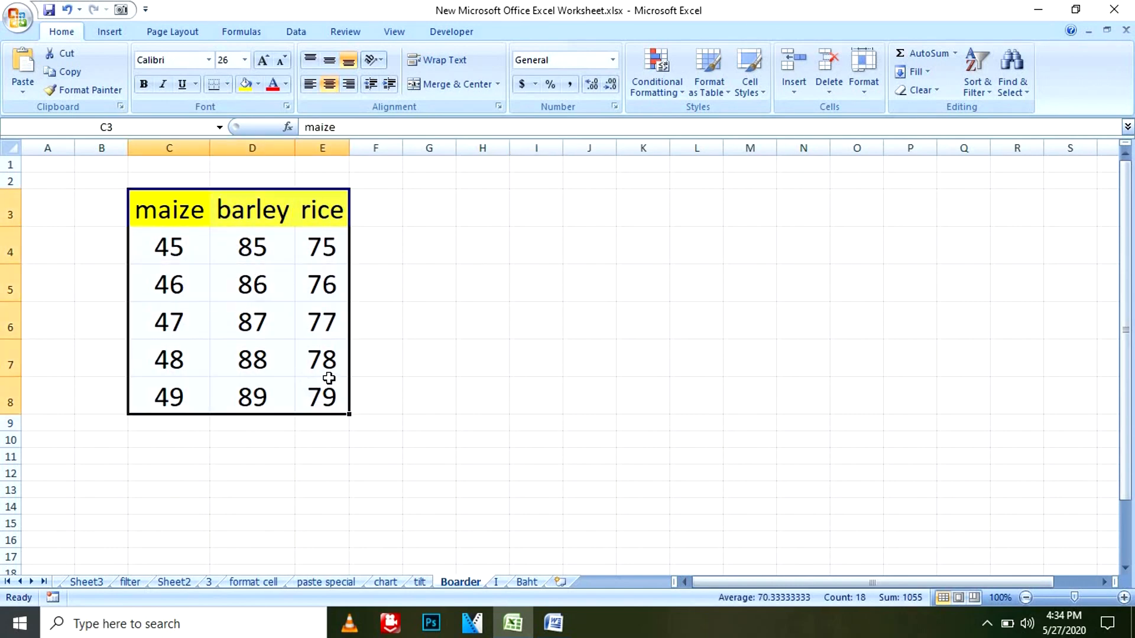
left_click(467, 313)
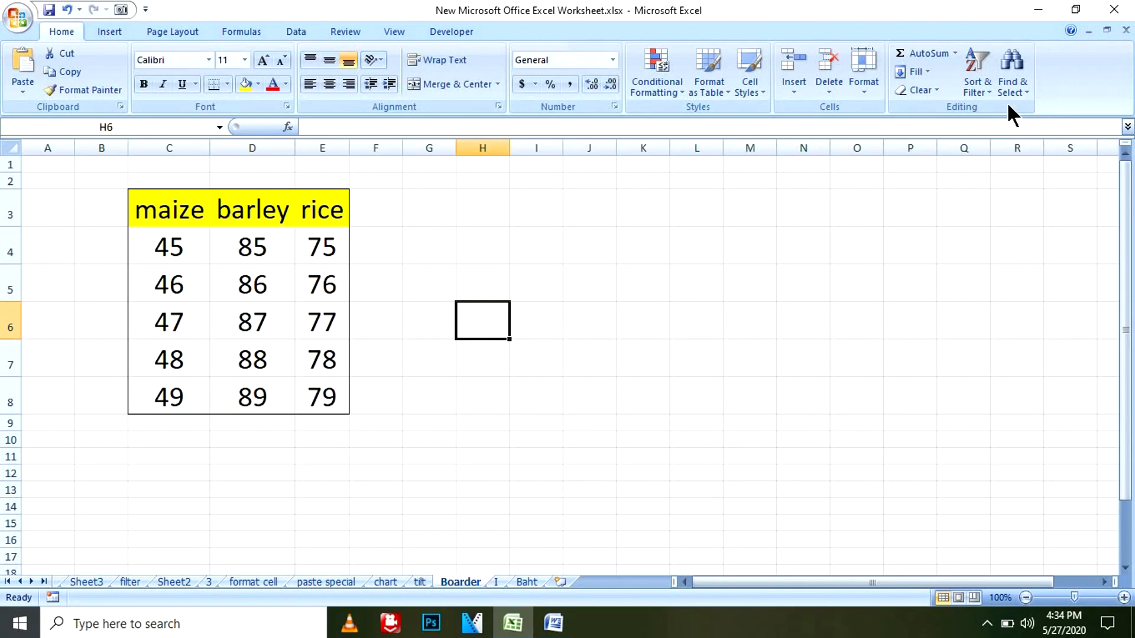
- Open the I sheet and fill the letter cells C4:C11 with yellow
left_click(496, 581)
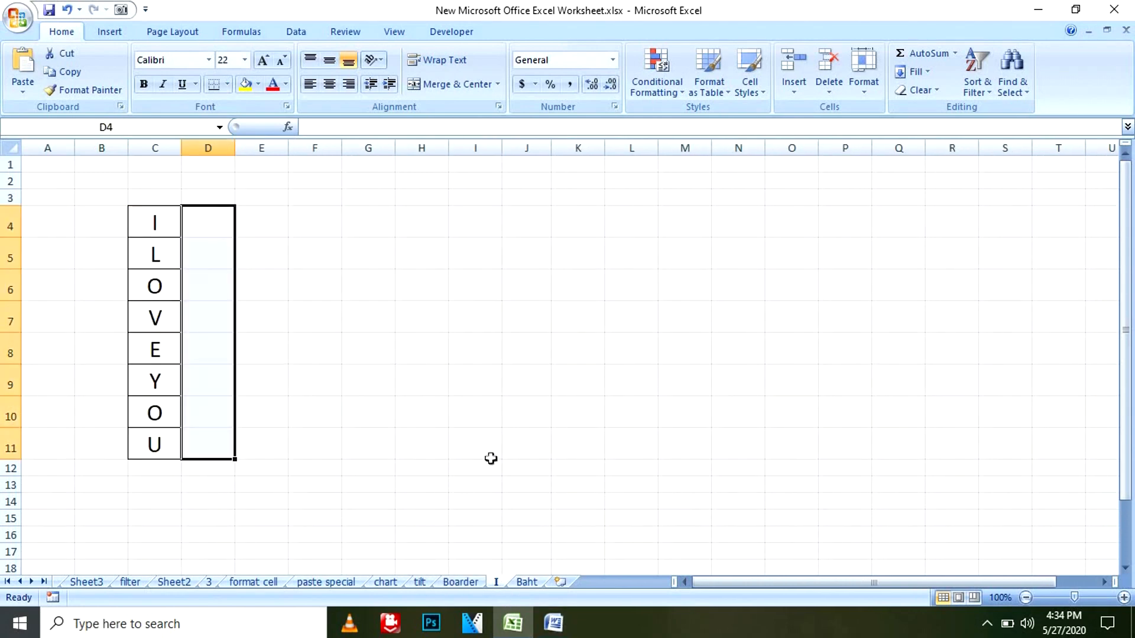
left_click(469, 582)
left_click(500, 580)
left_click(516, 582)
left_click(495, 582)
left_click(447, 404)
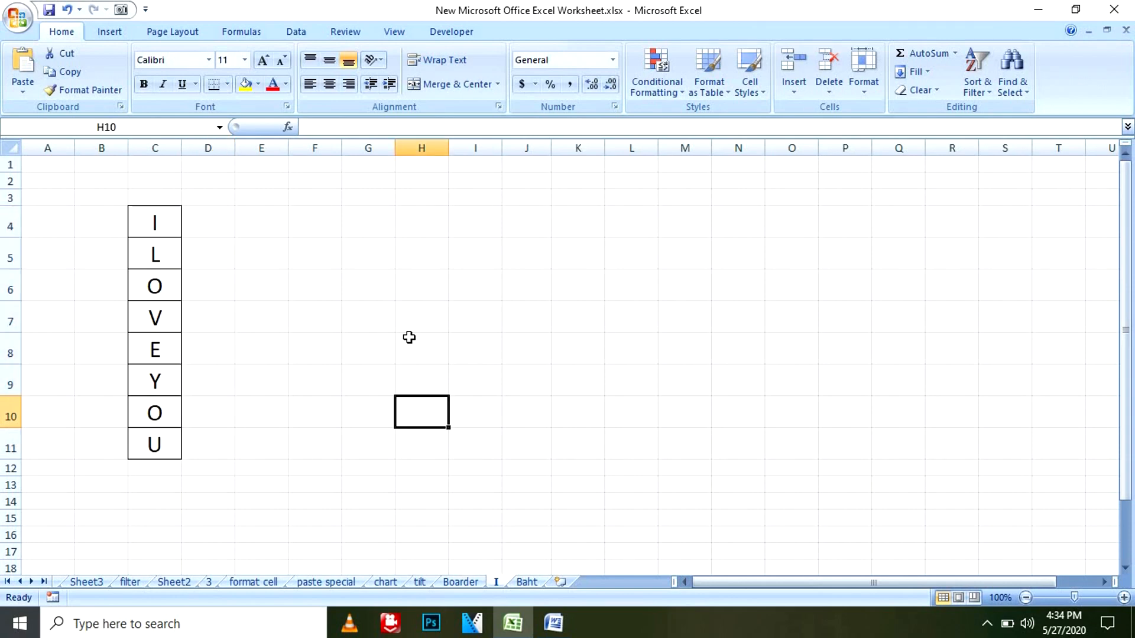
left_click_drag(161, 229, 169, 448)
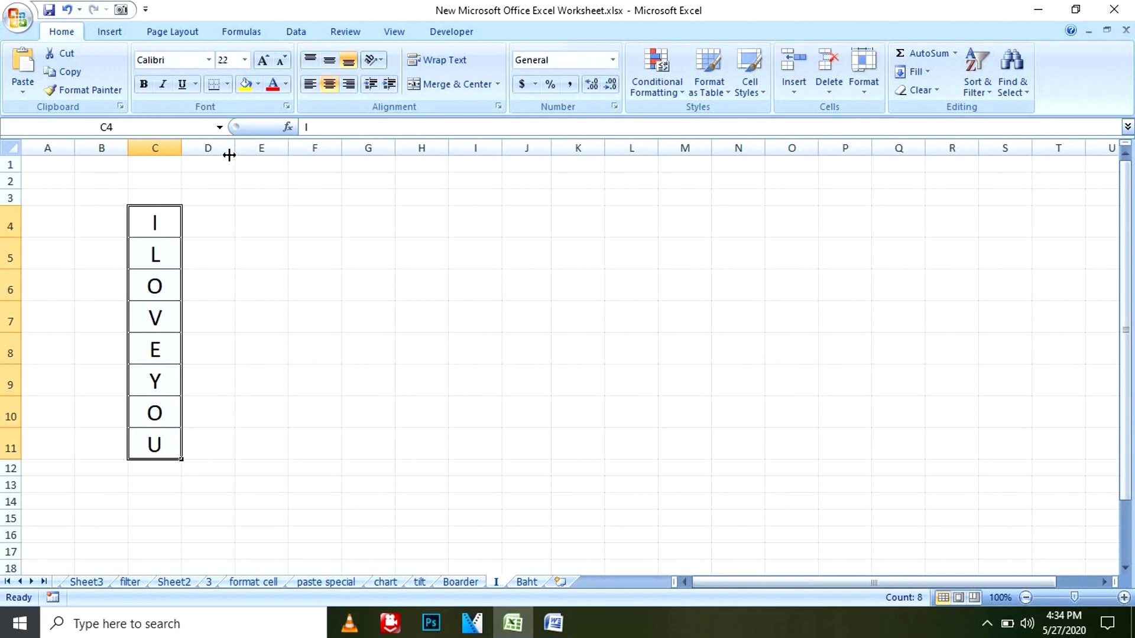
left_click(247, 81)
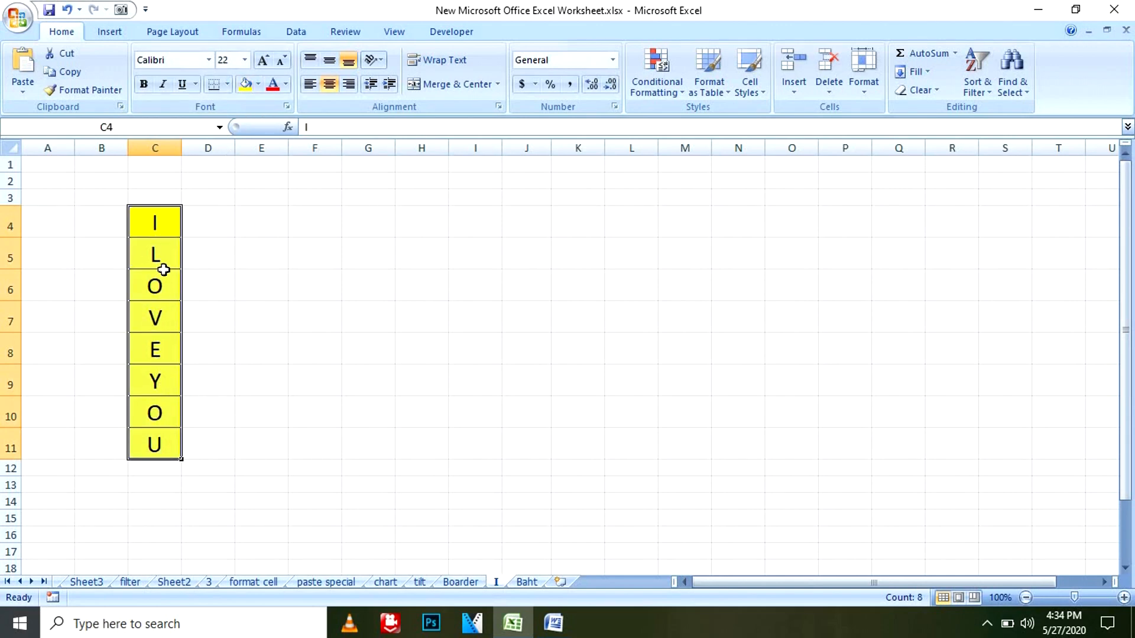
left_click(300, 242)
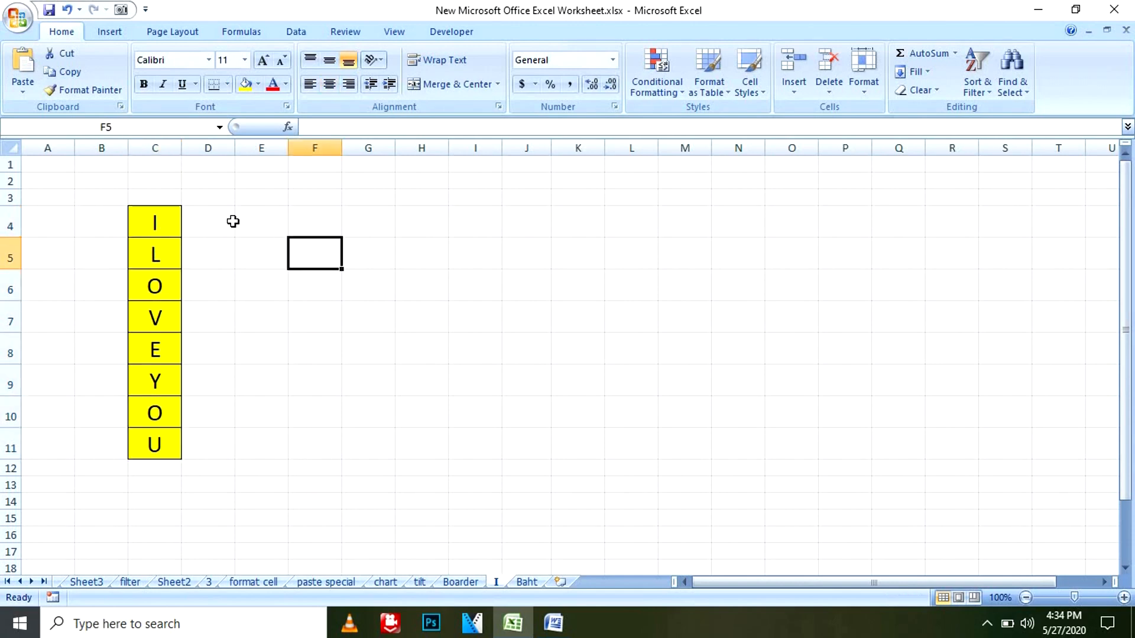
- Enter =CODE(C4) in cell D4 and copy the formula down to D11
left_click(228, 221)
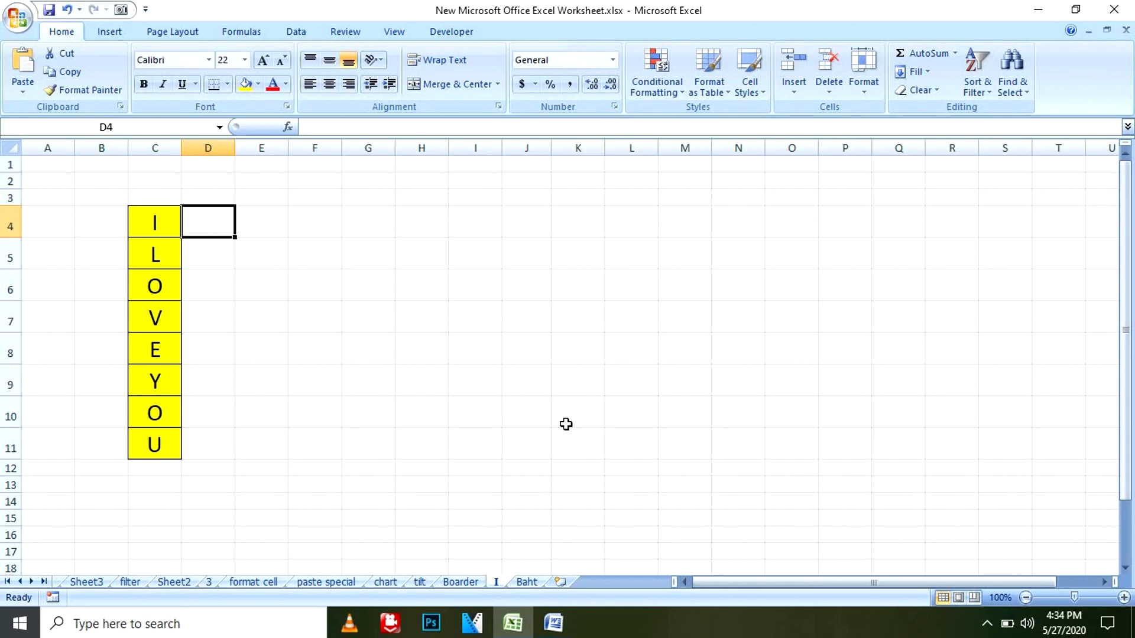
type("=")
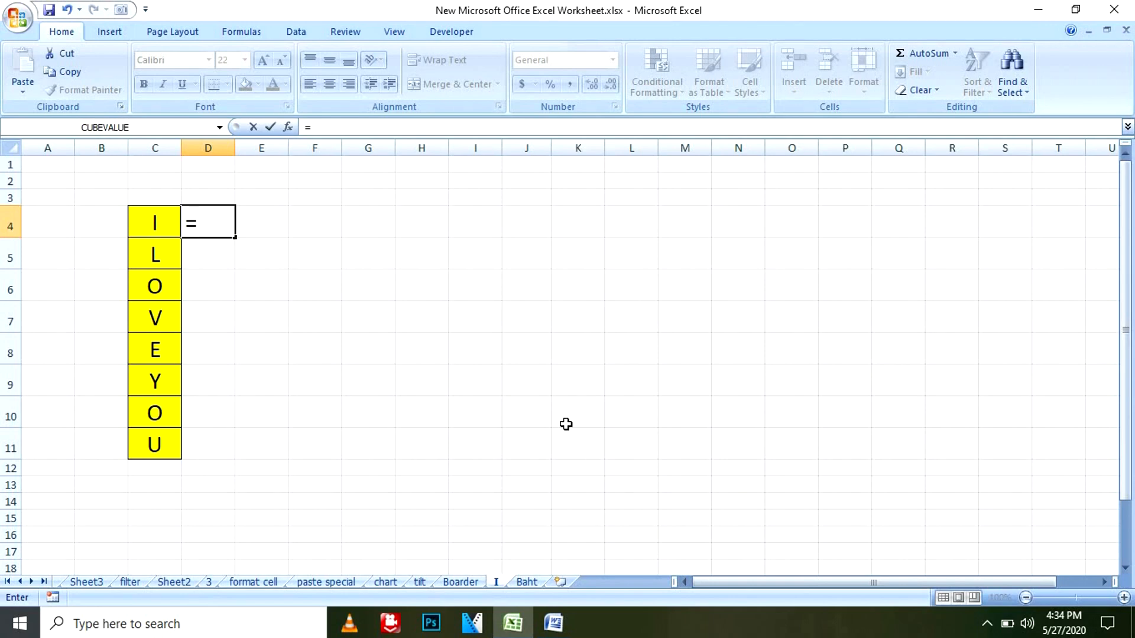
type("code")
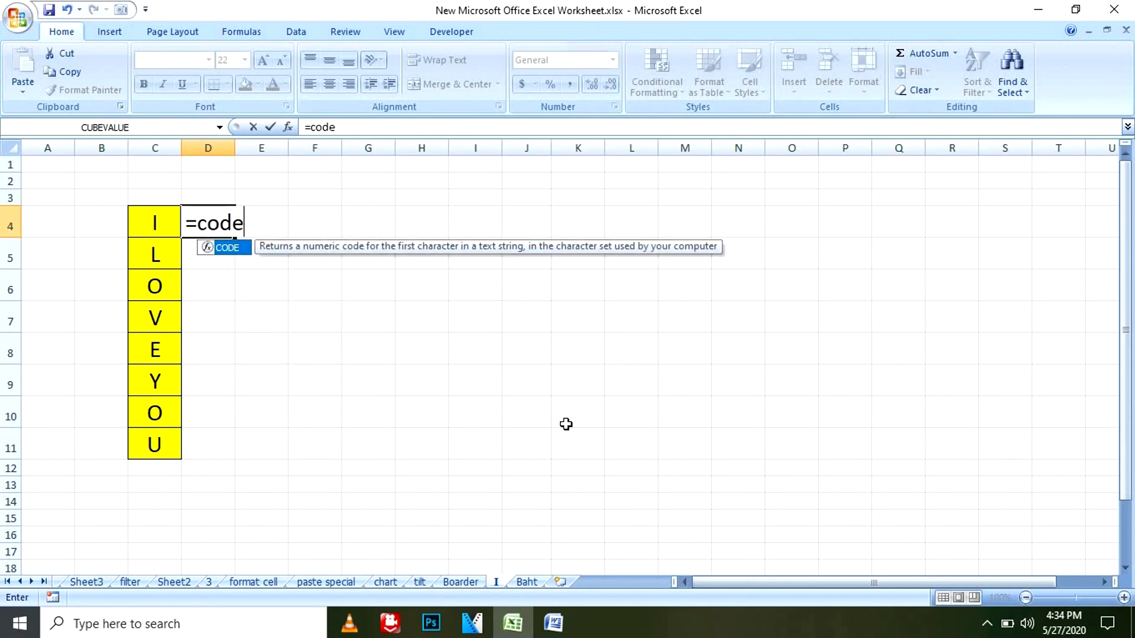
type("(")
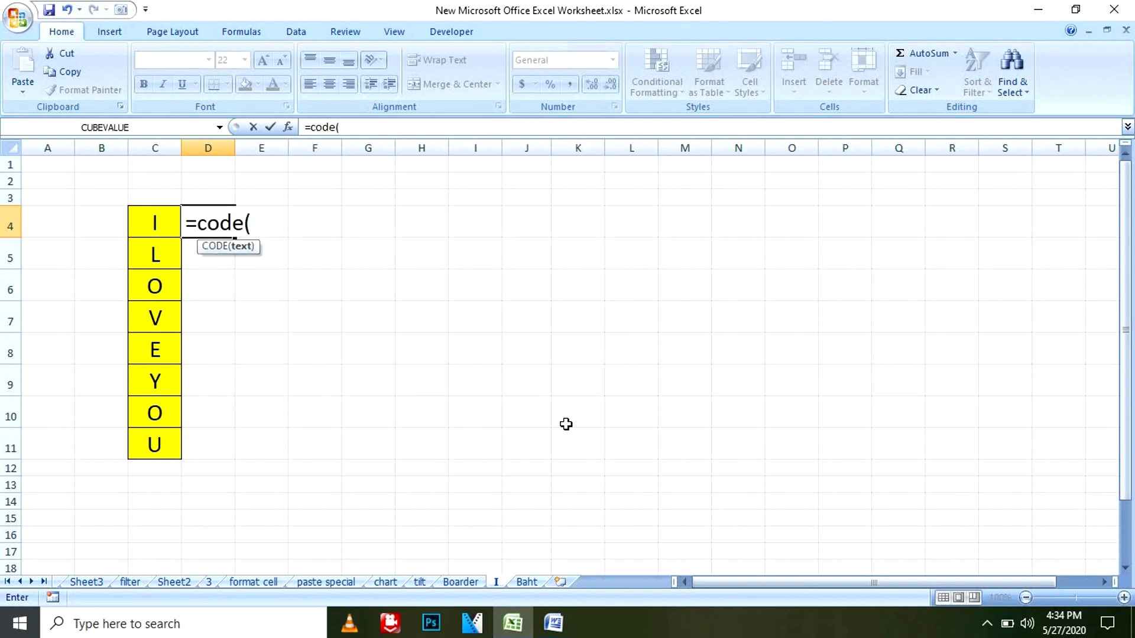
left_click(158, 219)
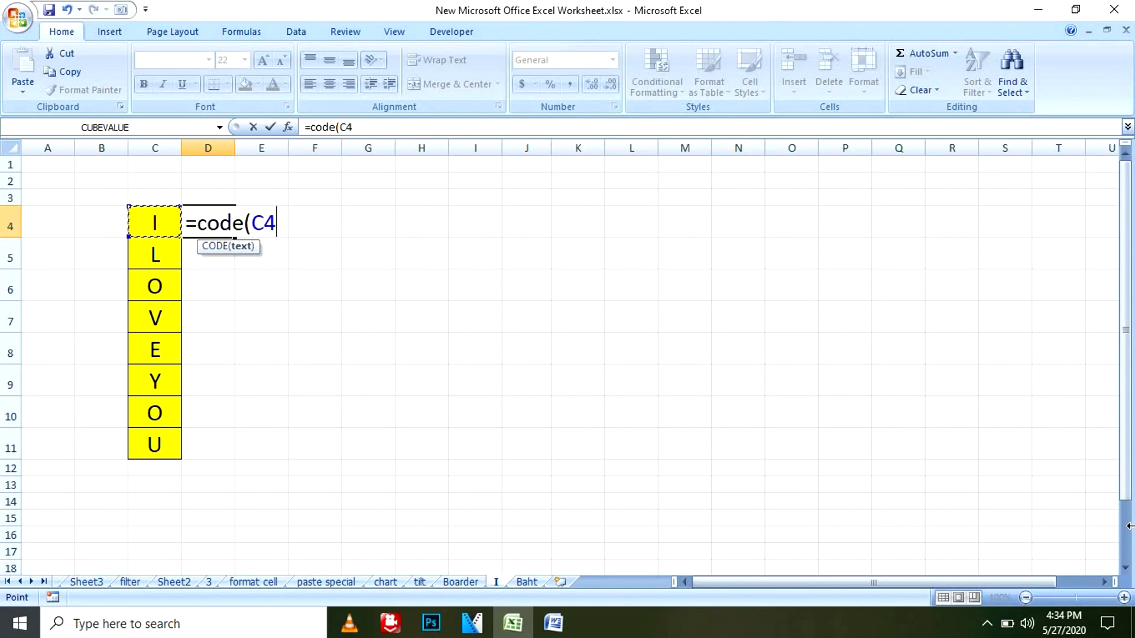
type(")")
key("Return")
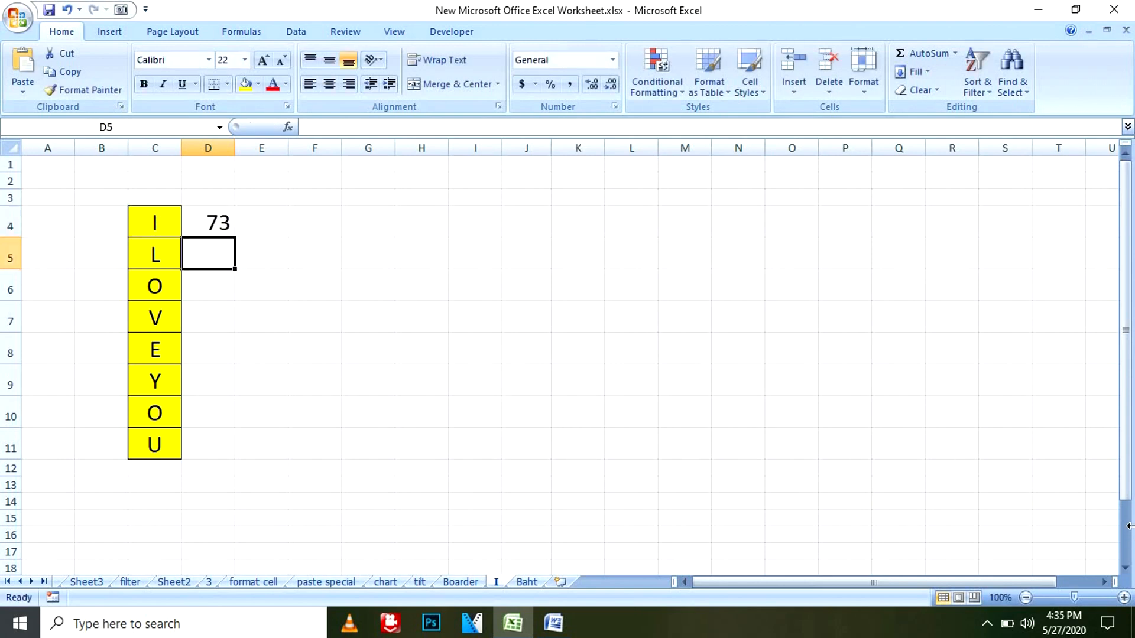
left_click(228, 227)
left_click_drag(238, 241, 246, 452)
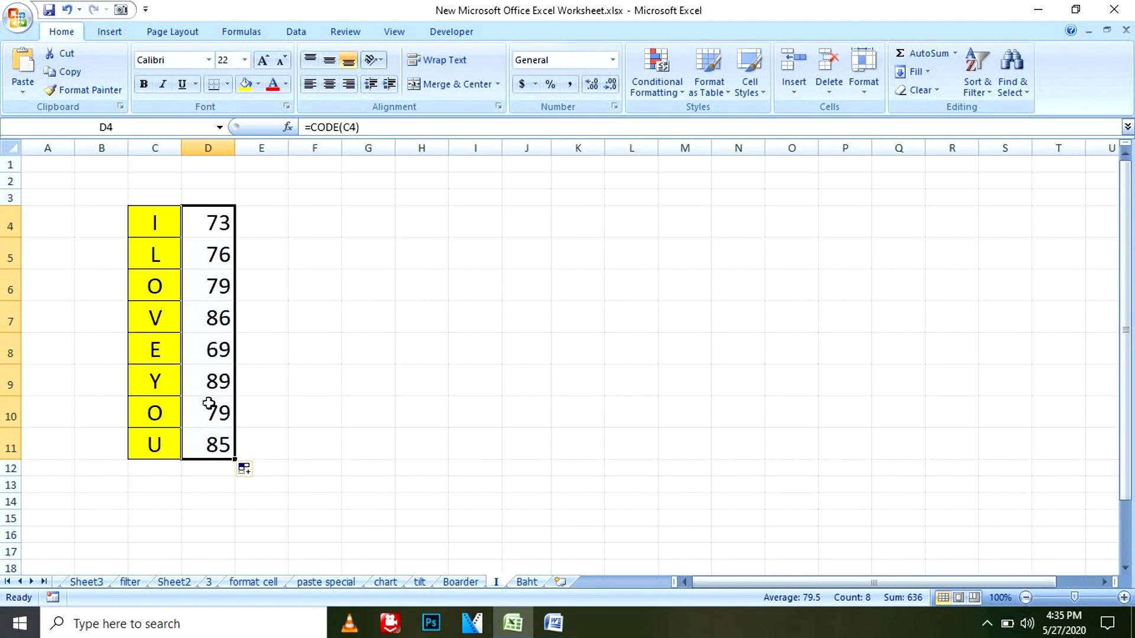
left_click(227, 445)
left_click(312, 340)
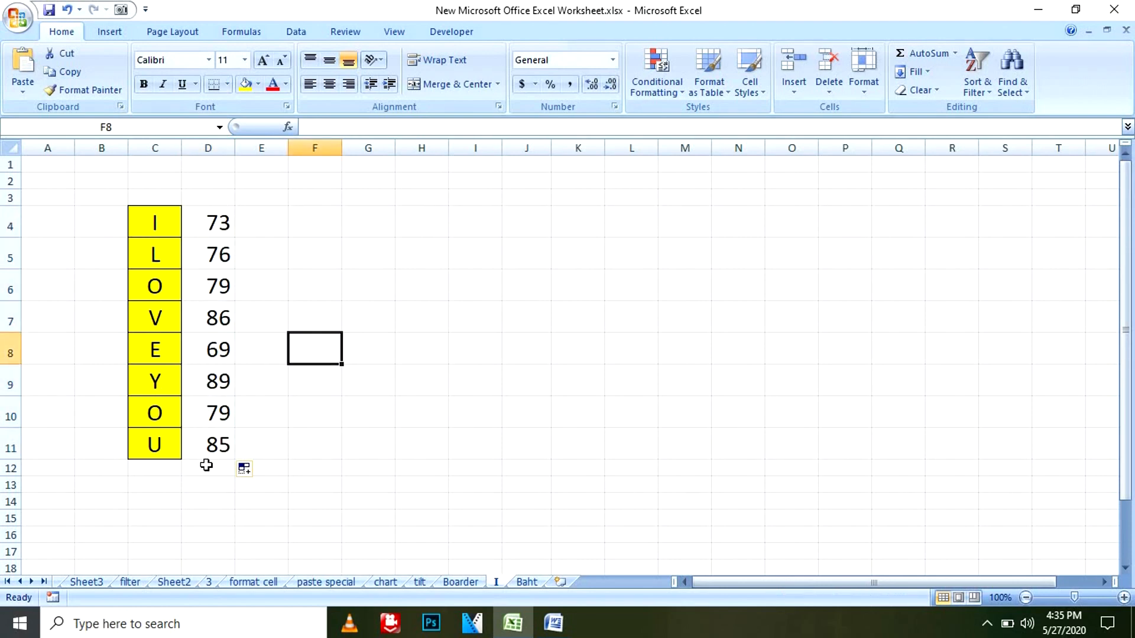
- Fill the code numbers in D4:D11 with light blue
left_click_drag(220, 227, 204, 449)
left_click(257, 84)
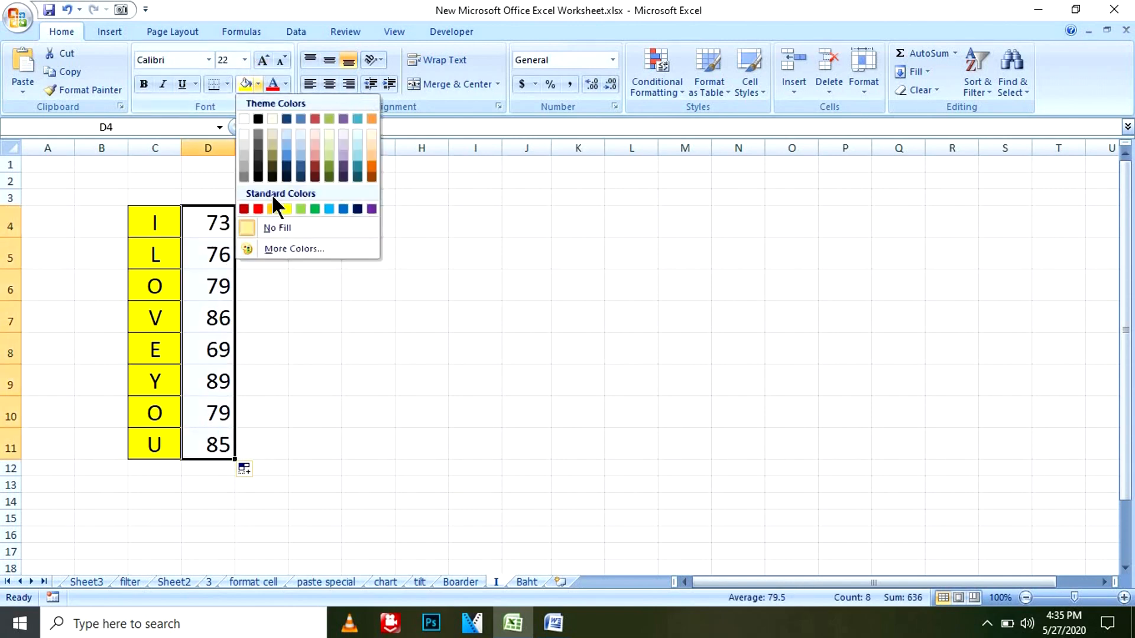
left_click(288, 141)
left_click(531, 378)
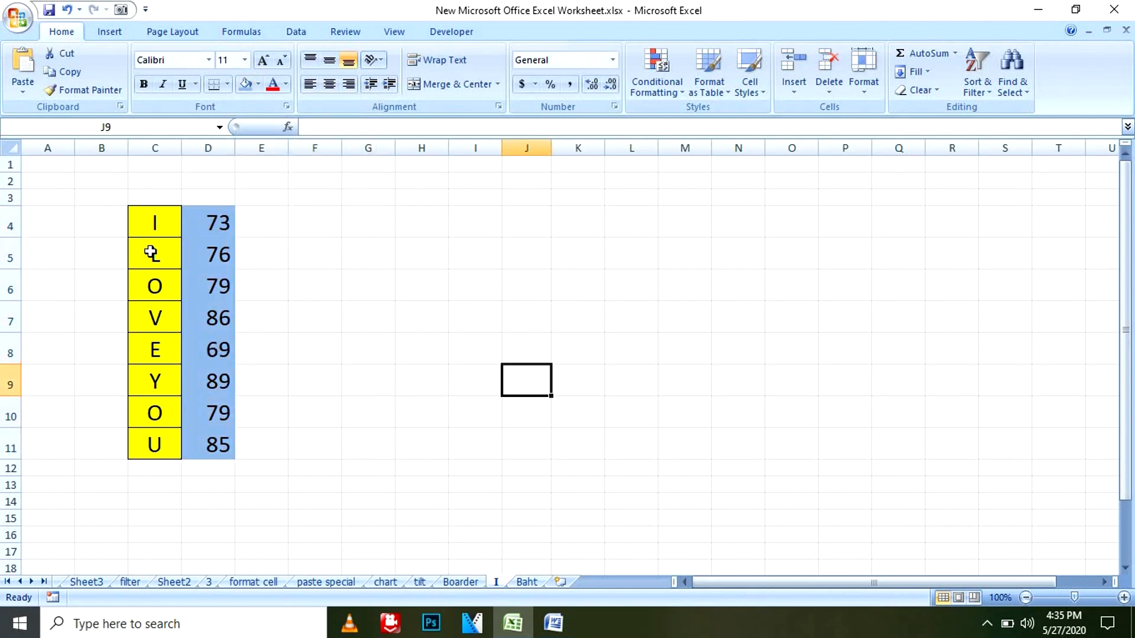
- Enter =CHAR(D4) in cell F4 to convert the first code back into its letter
left_click(301, 219)
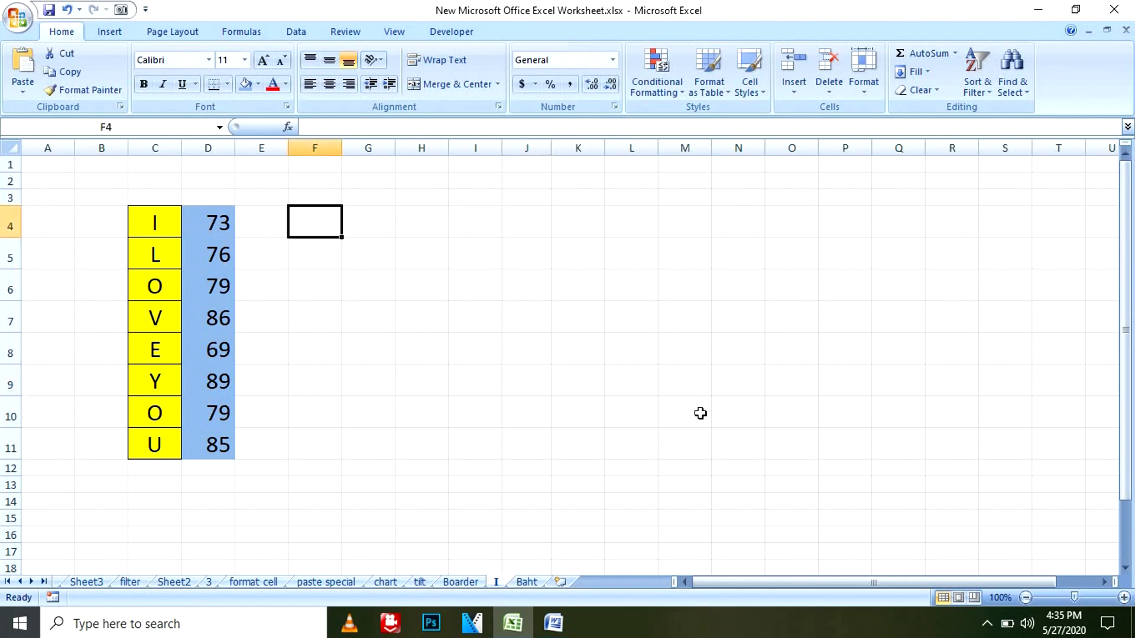
type("=")
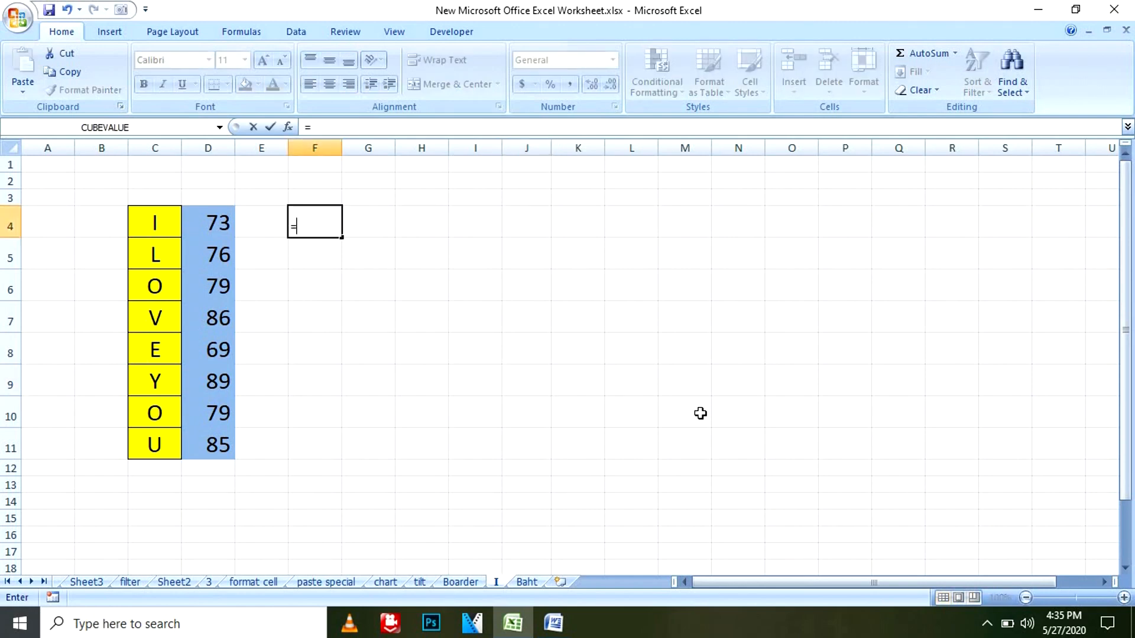
type("char")
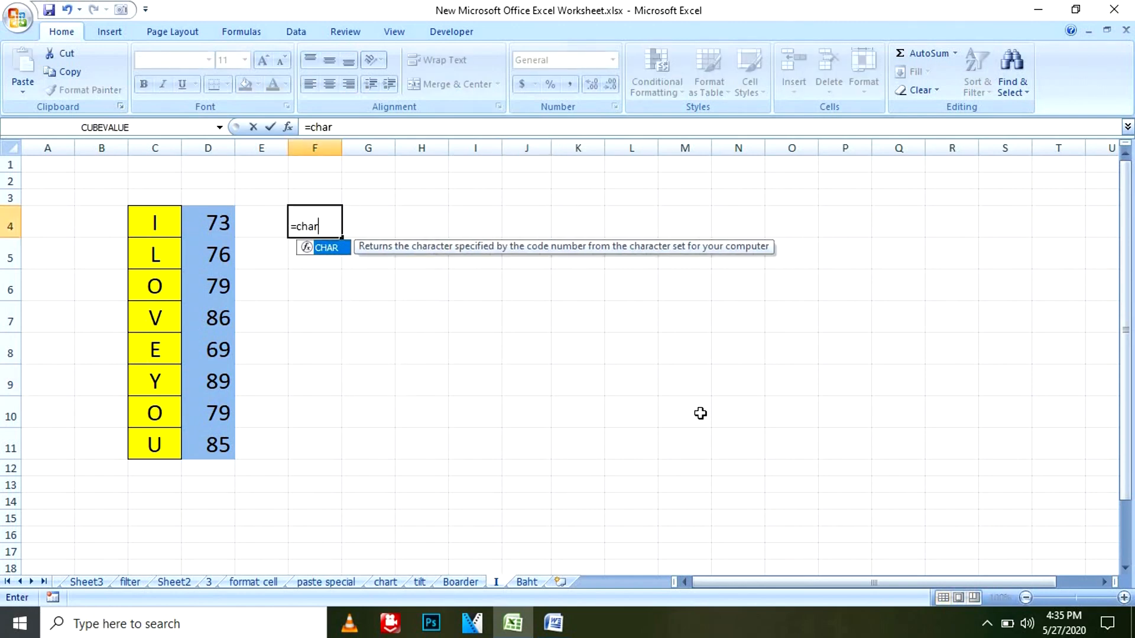
type("(")
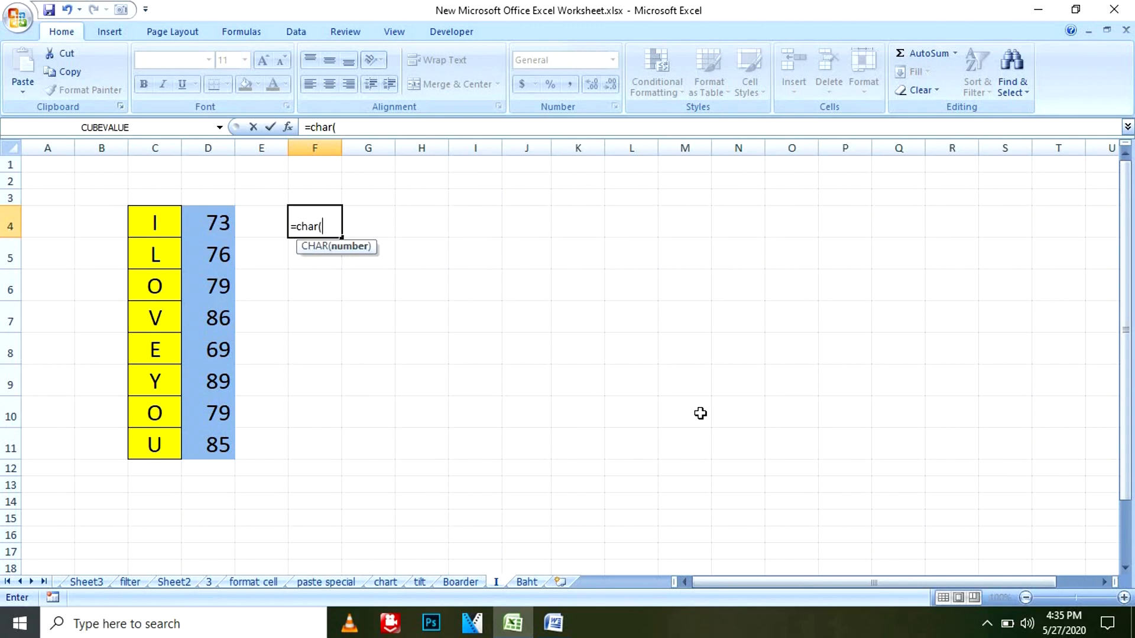
left_click(218, 230)
type(")")
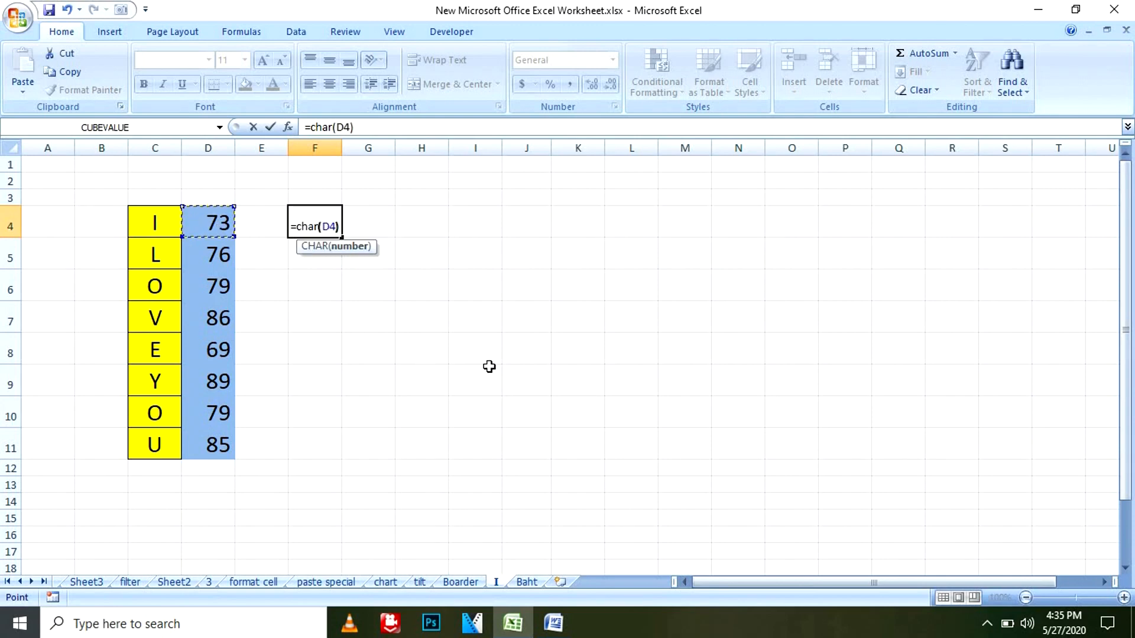
key("Return")
- Increase the font size of cell F4 to 22 and copy its CHAR formula down to F11
left_click(329, 231)
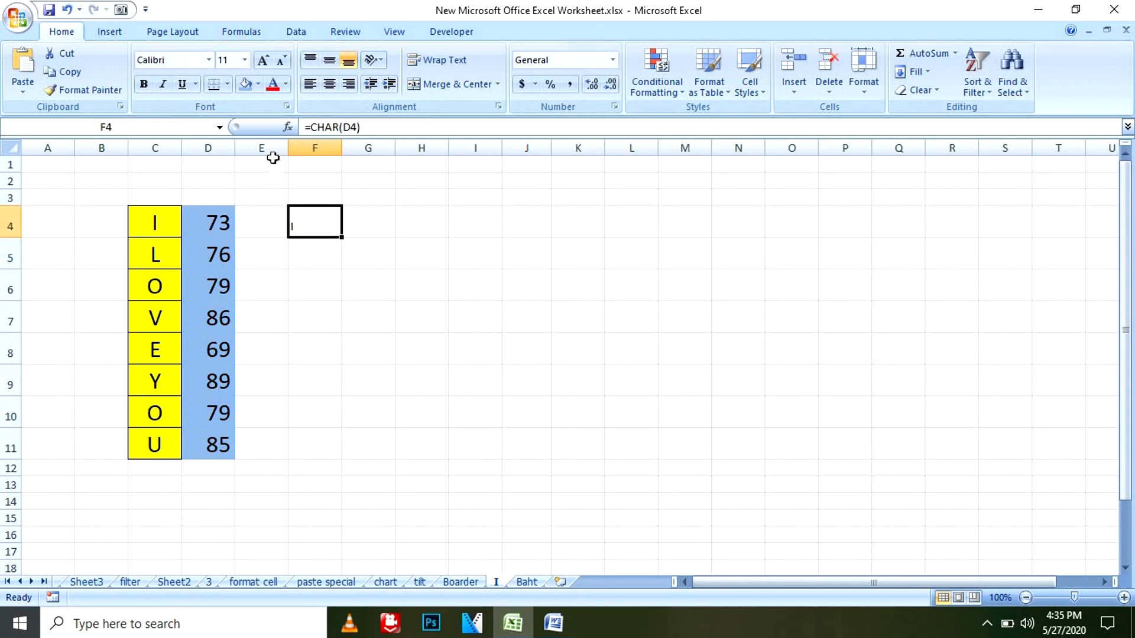
left_click(262, 55)
left_click(263, 54)
left_click(262, 55)
left_click(263, 54)
left_click(262, 54)
left_click_drag(345, 238, 340, 456)
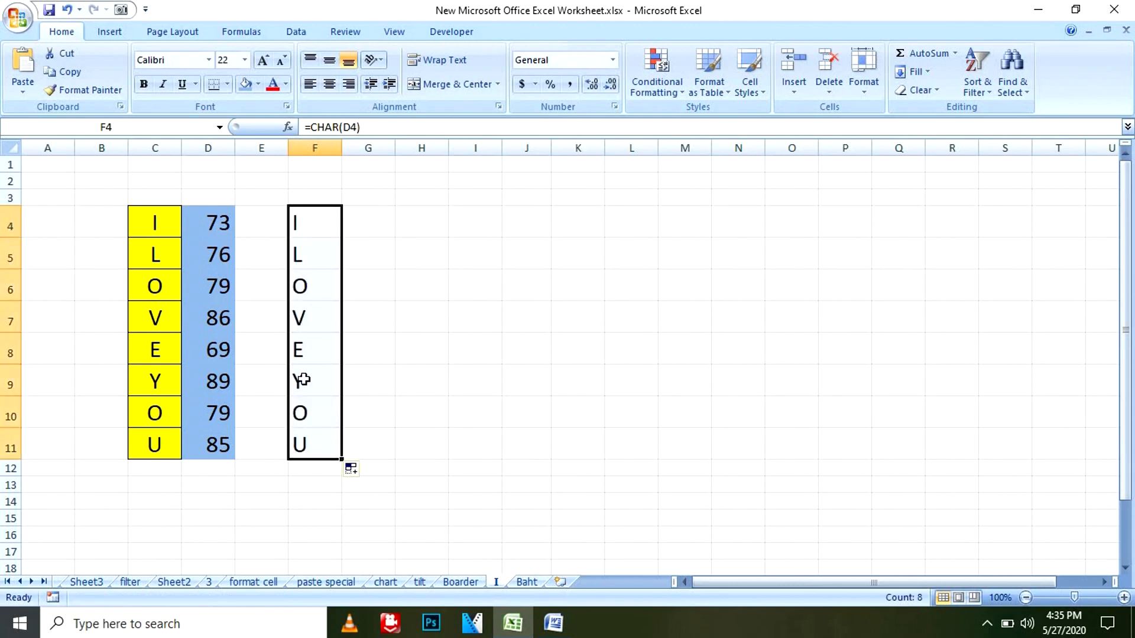
left_click(425, 346)
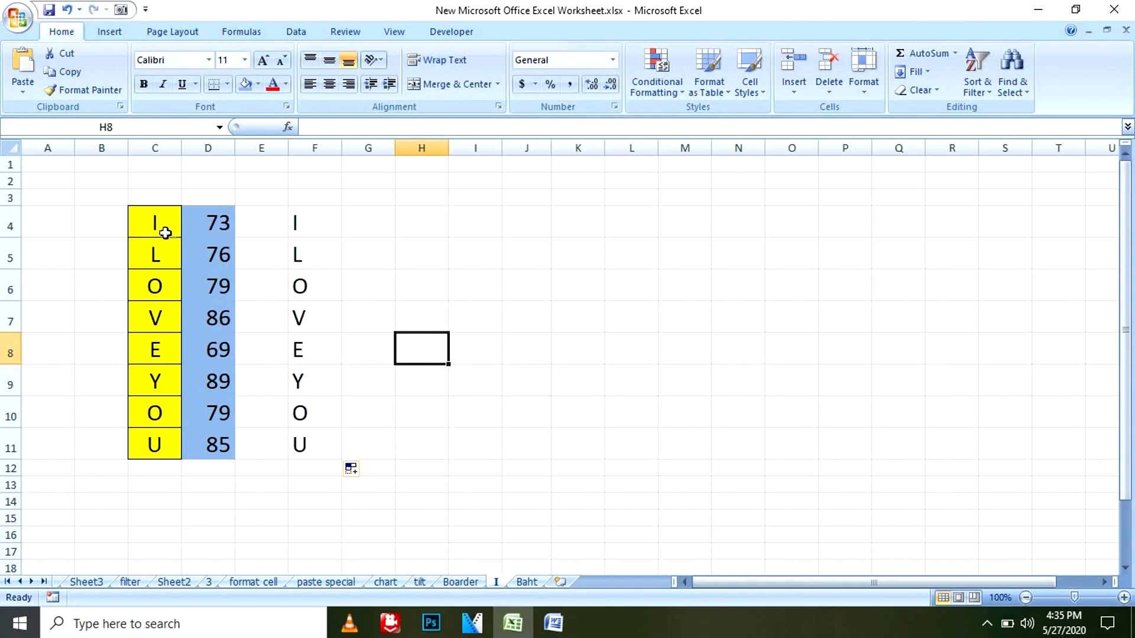
- Clear the contents of the range C4:F11, leaving its formatting in place
left_click_drag(155, 226, 304, 445)
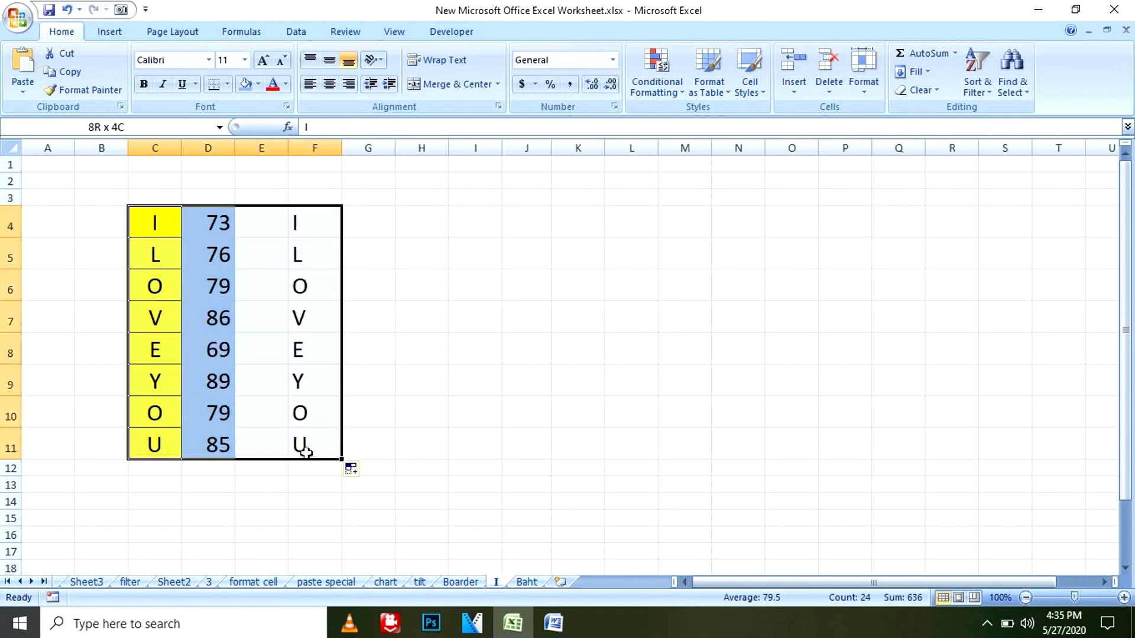
key("Delete")
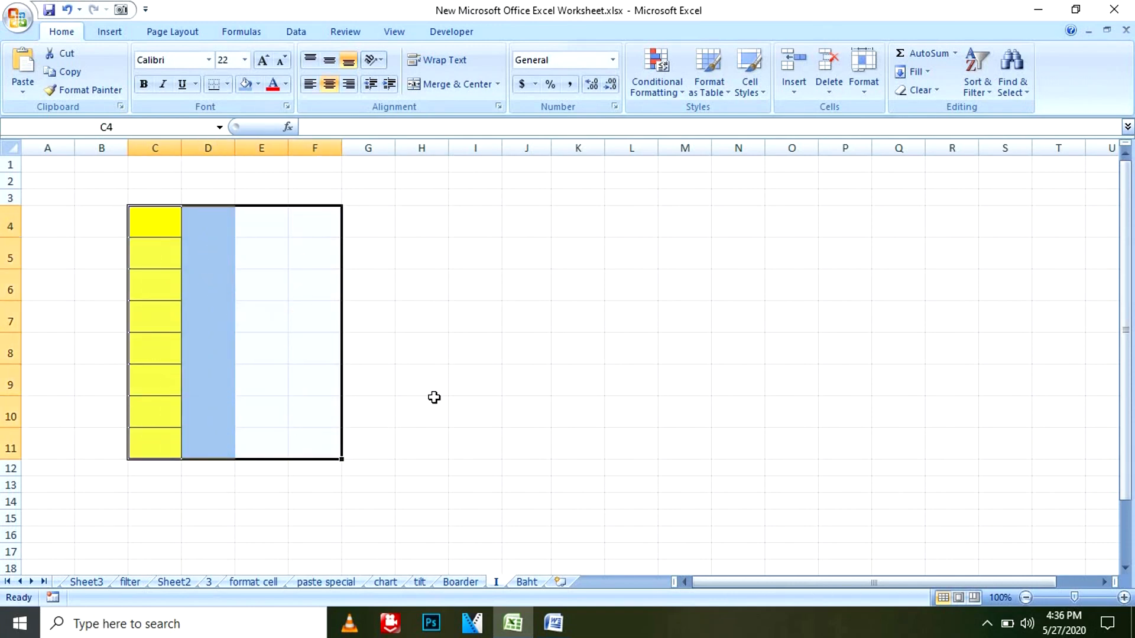
left_click(410, 256)
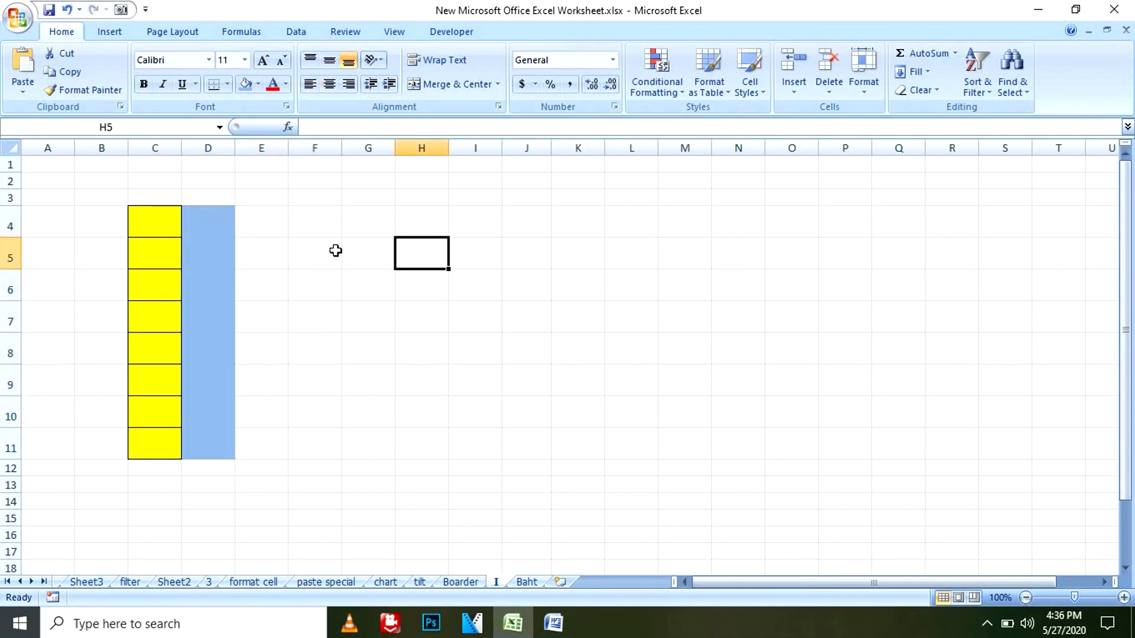